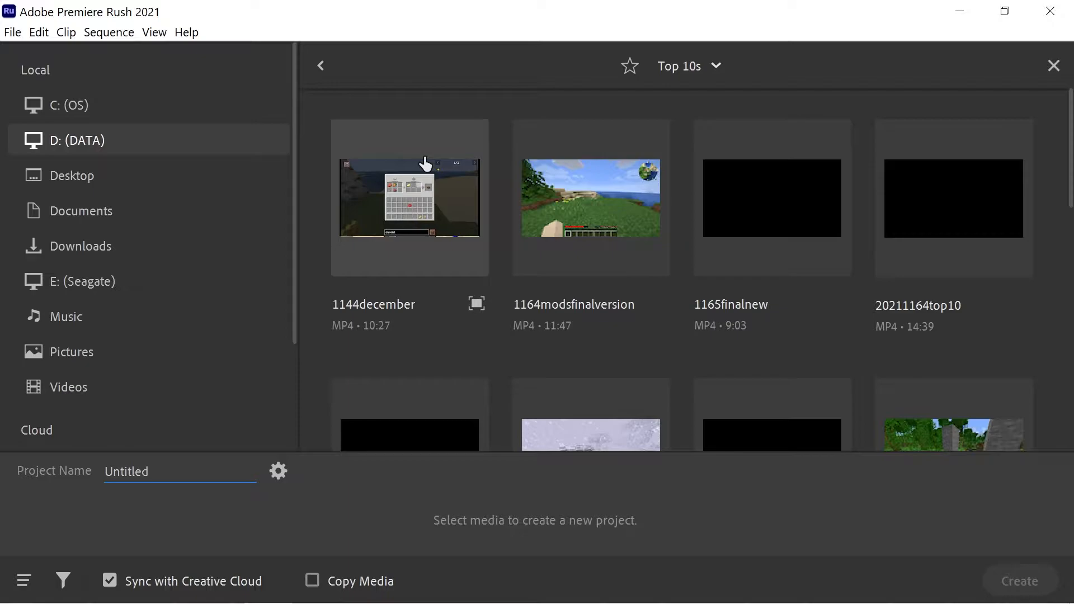
# Start a new project and select the videos 1144december and 1164modsfinalversion from the Top 10s folder, in that order.
pyautogui.click(12, 32)
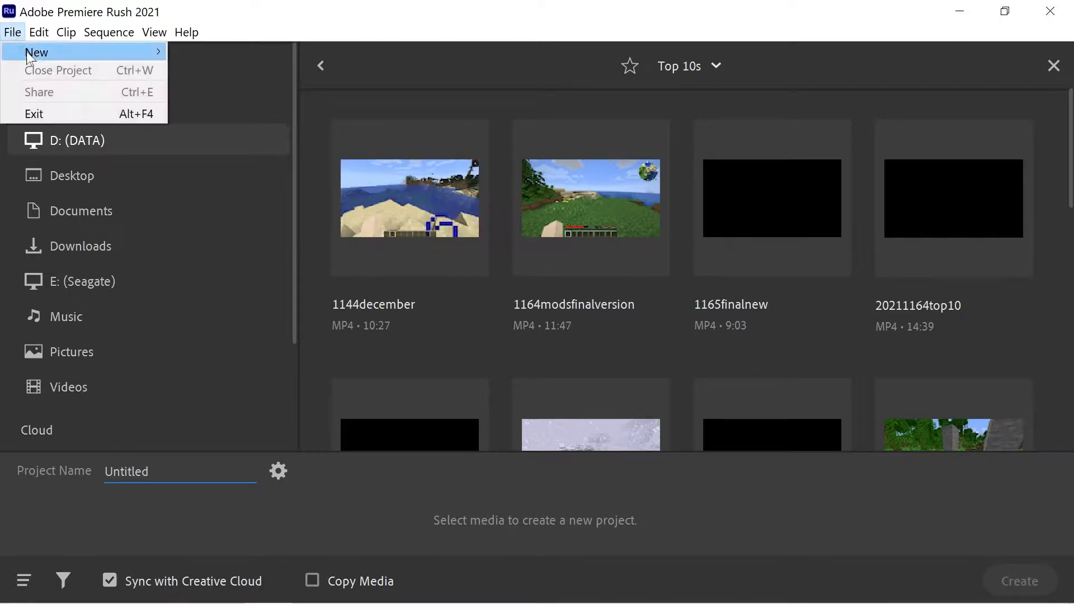
pyautogui.moveTo(61, 56)
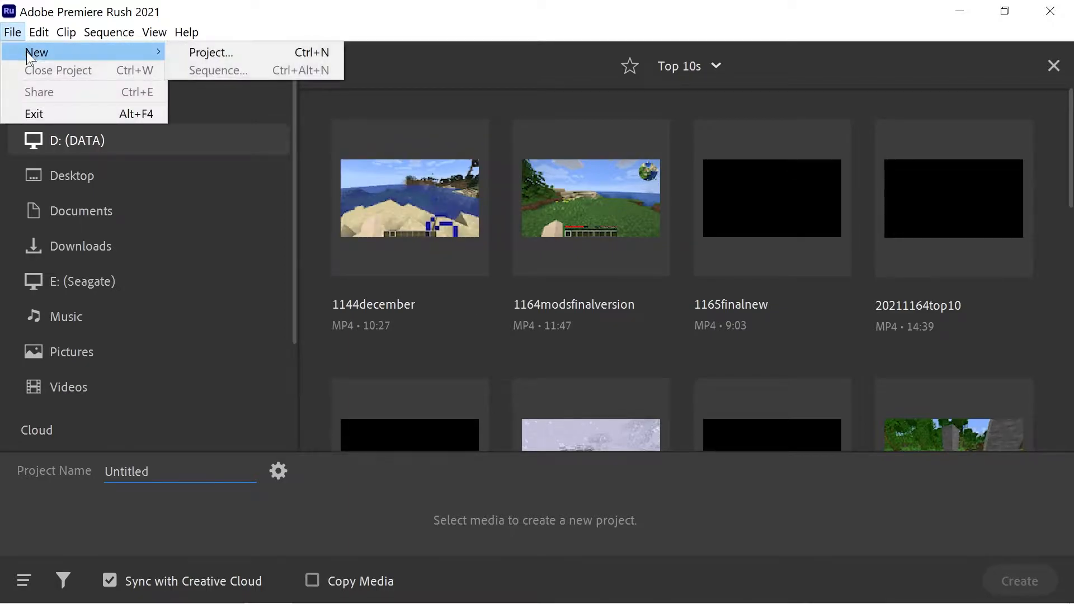
pyautogui.click(232, 52)
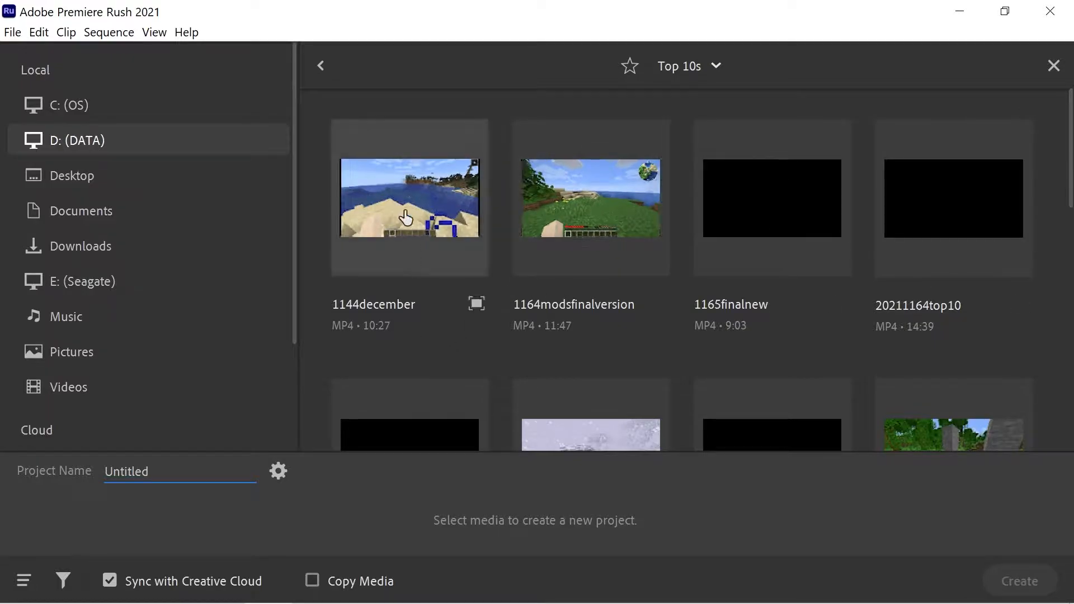
pyautogui.click(425, 268)
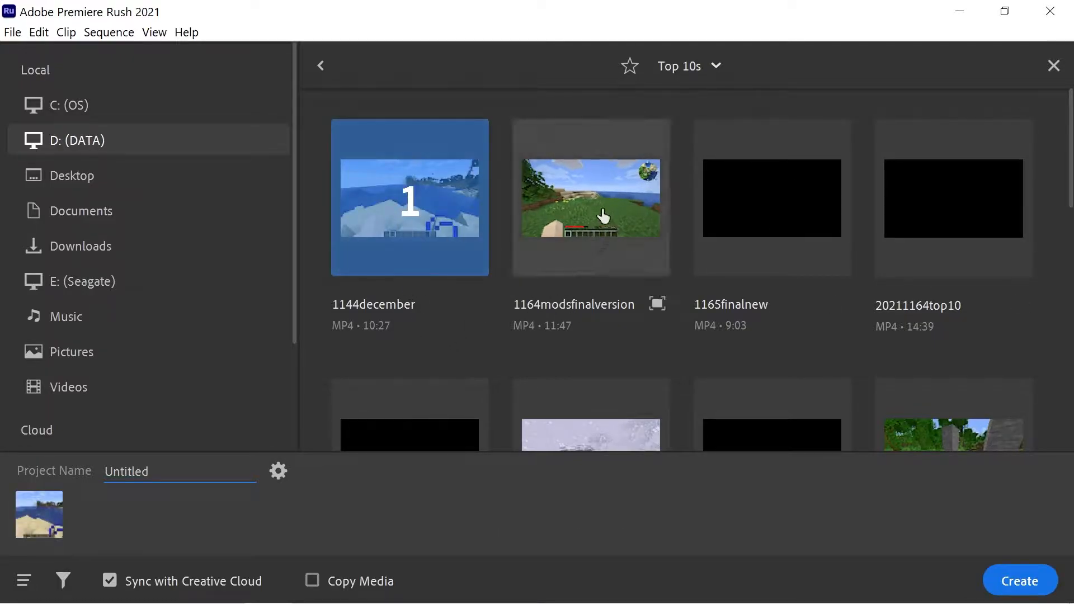
pyautogui.click(580, 211)
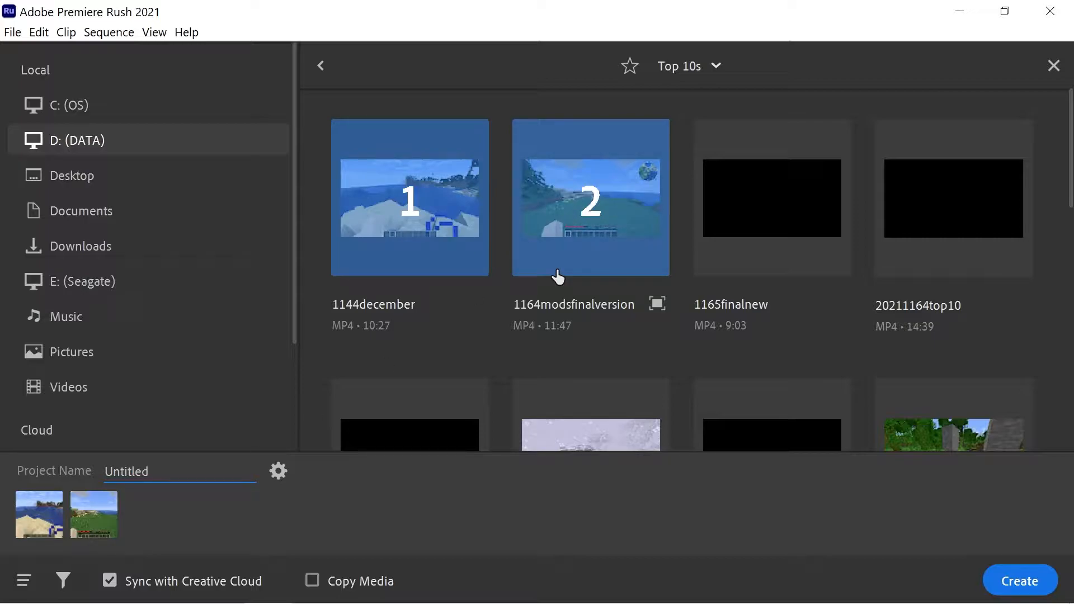
# Reselect the two videos in reverse order and deselect 1144december, leaving only 1164modsfinalversion for the project.
pyautogui.click(594, 216)
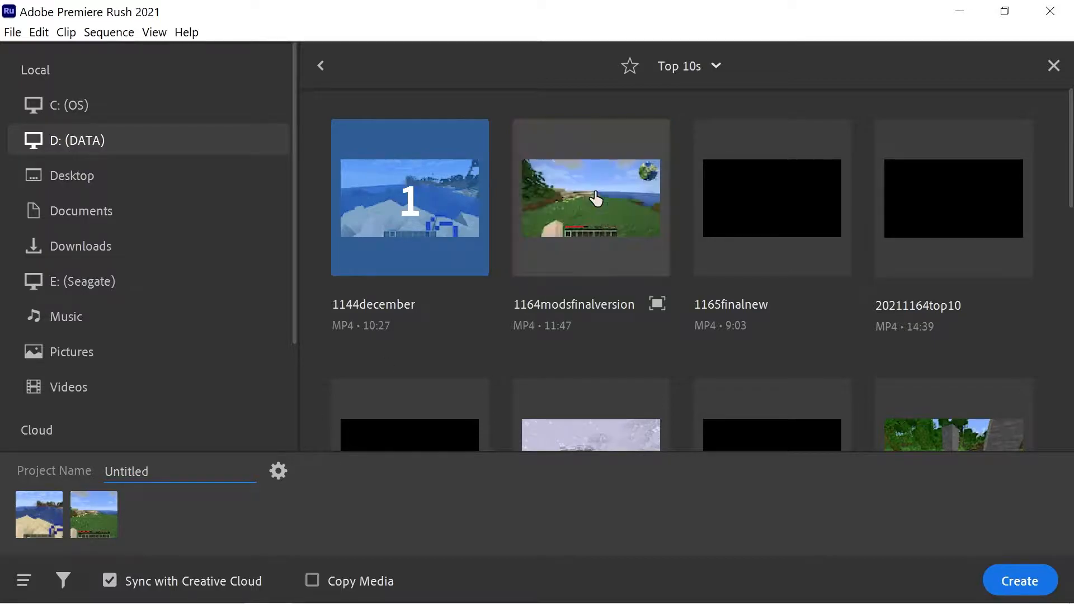
pyautogui.click(477, 215)
pyautogui.click(575, 230)
pyautogui.click(428, 212)
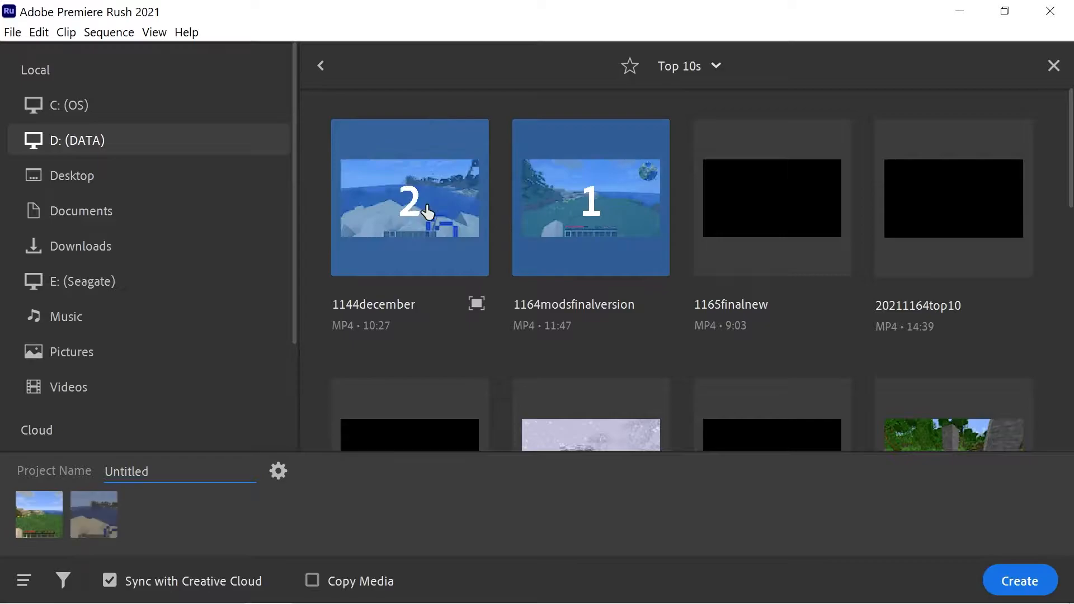
pyautogui.click(433, 216)
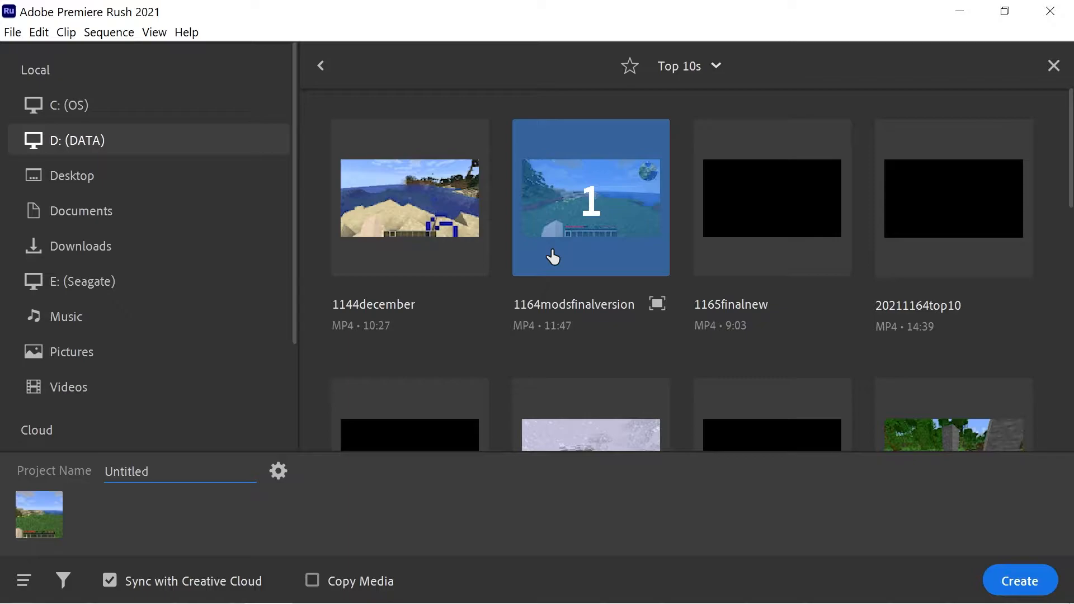
# Name the project Tutorial, confirm its project setup options and create it from the selected video.
pyautogui.click(202, 472)
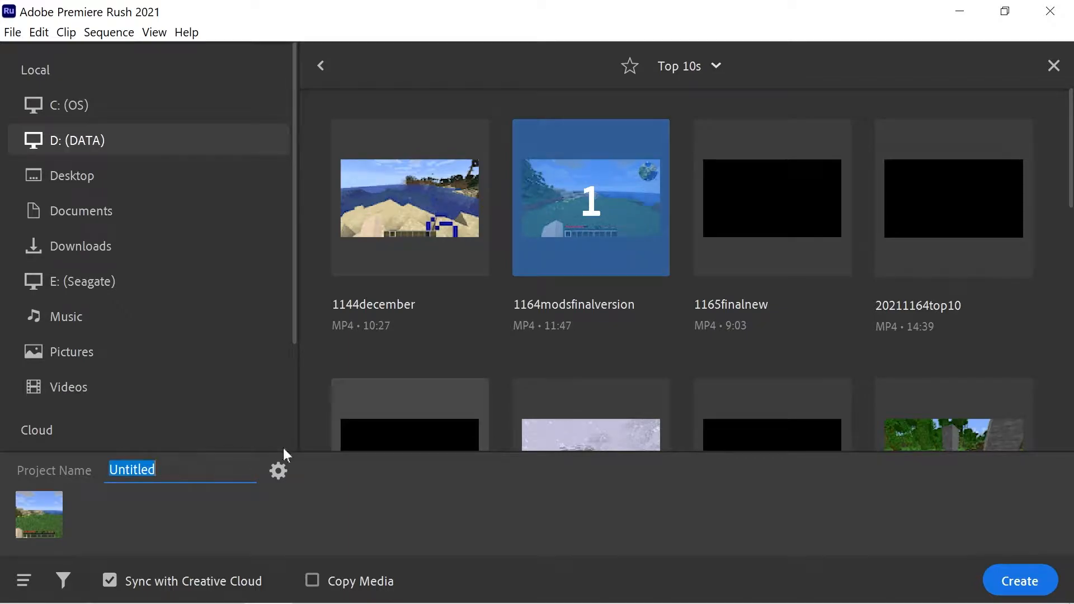
pyautogui.write('Tutorial')
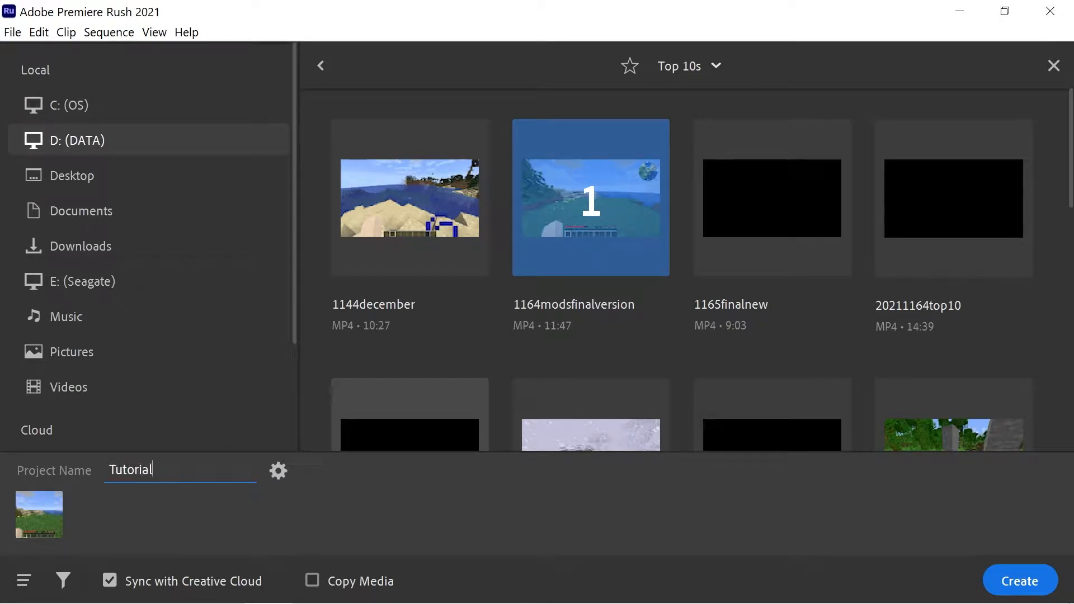
pyautogui.click(278, 471)
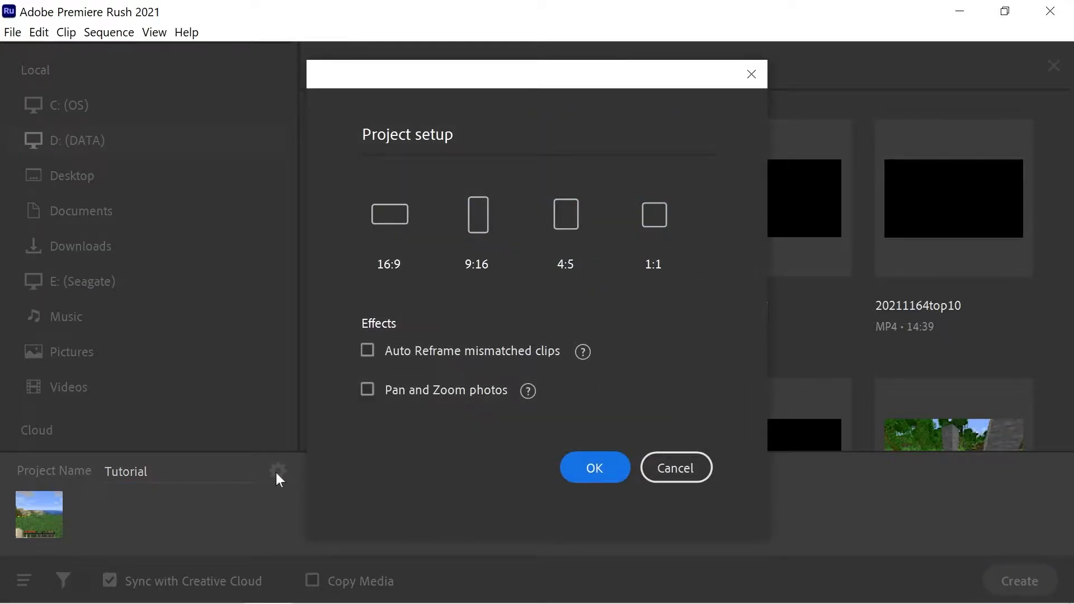
pyautogui.click(483, 221)
pyautogui.click(589, 467)
pyautogui.click(1005, 569)
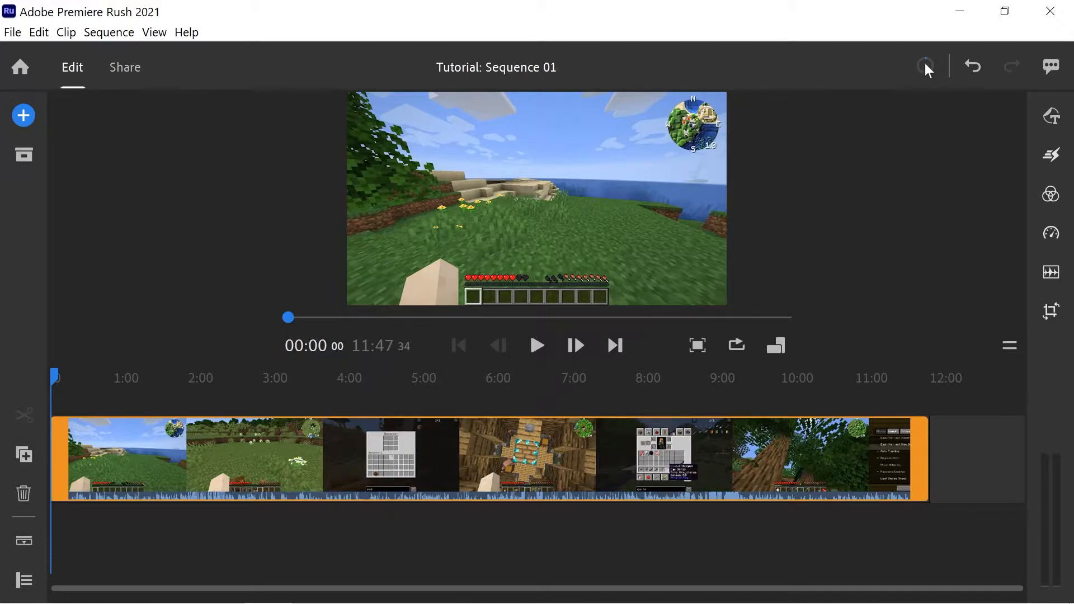
# Check the optimized clip progress and the preview quality options, and move the playhead to about 4:01.
pyautogui.moveTo(926, 68)
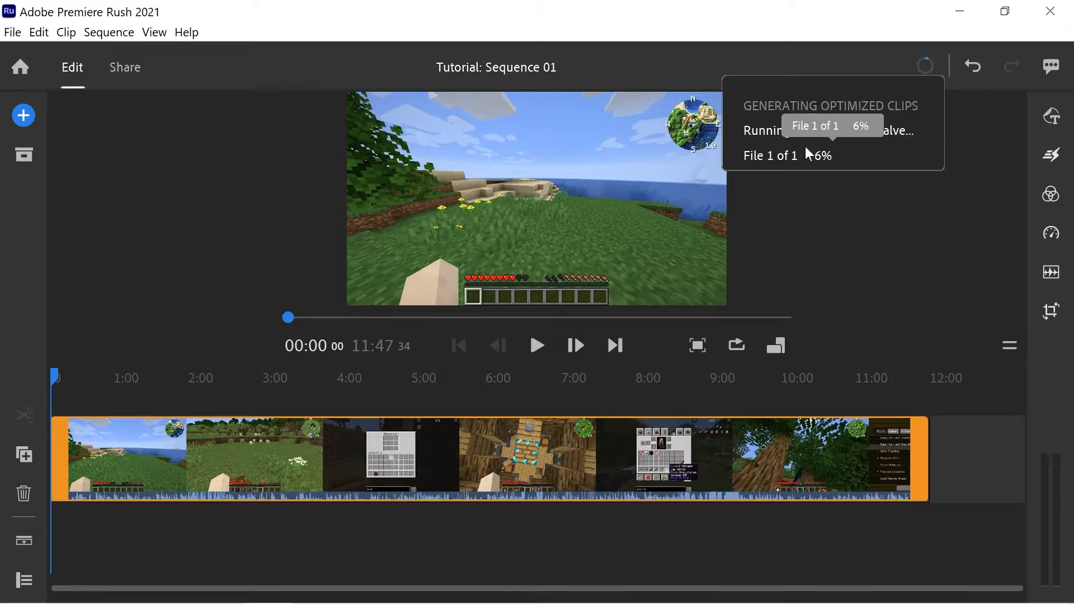
pyautogui.click(155, 33)
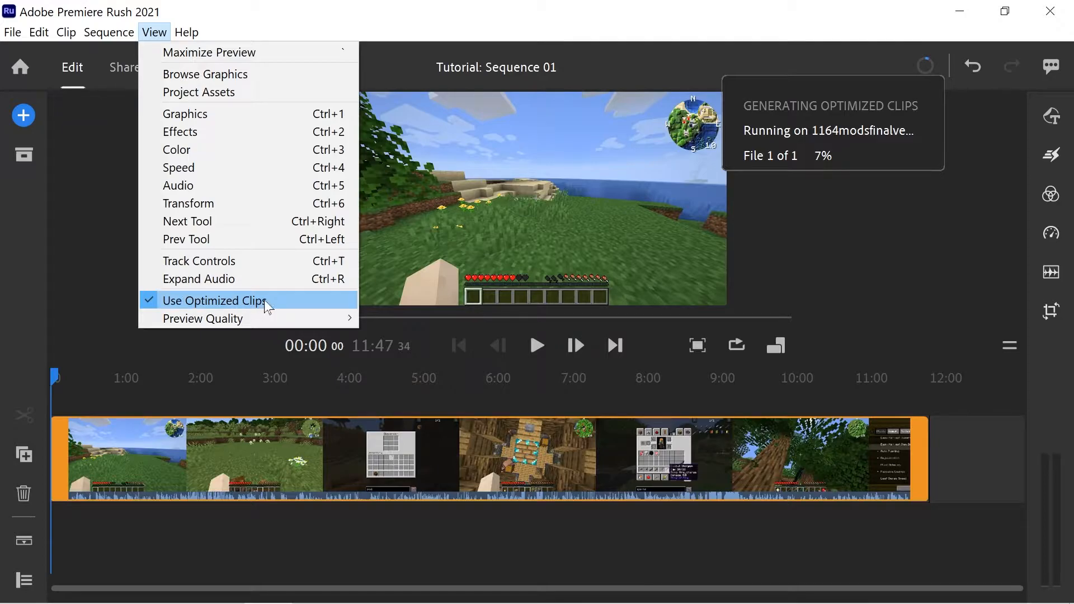
pyautogui.moveTo(221, 324)
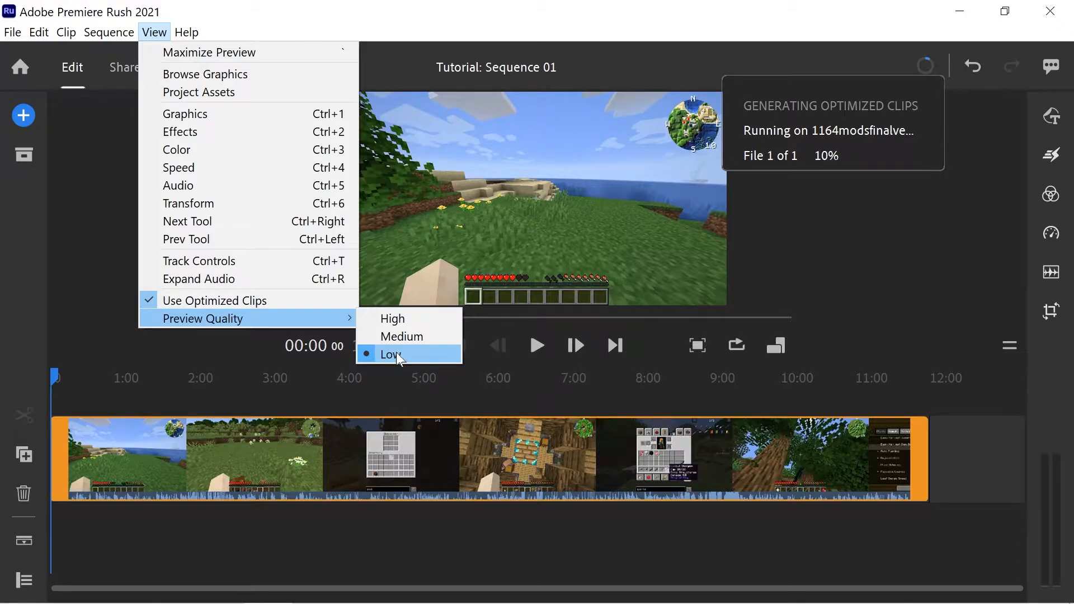
pyautogui.moveTo(204, 374); pyautogui.dragTo(350, 411)
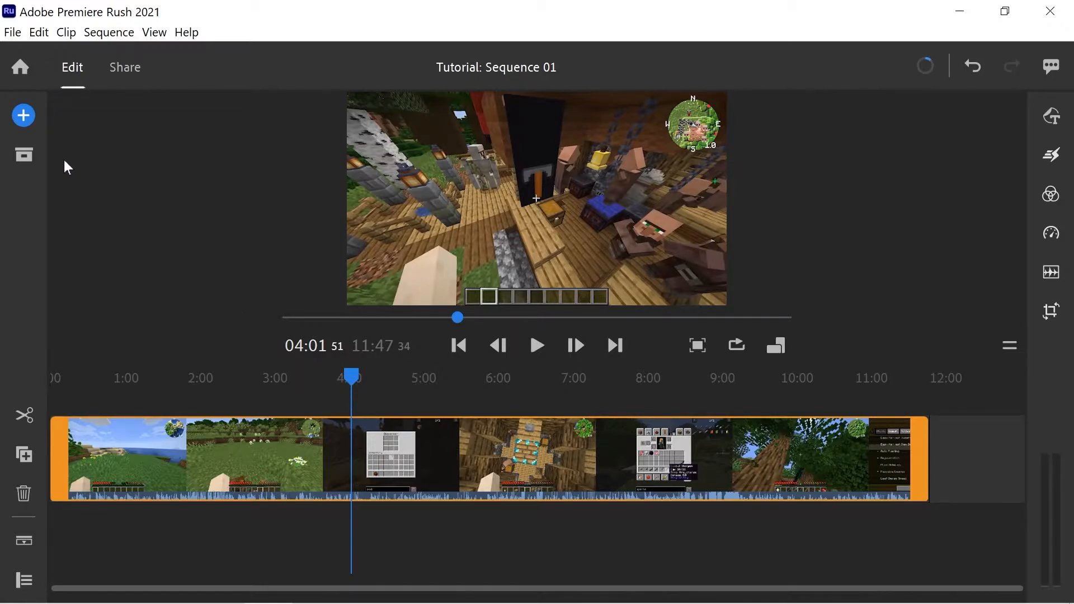
# View the browser for adding your own media to the project, and close it without adding anything.
pyautogui.click(23, 120)
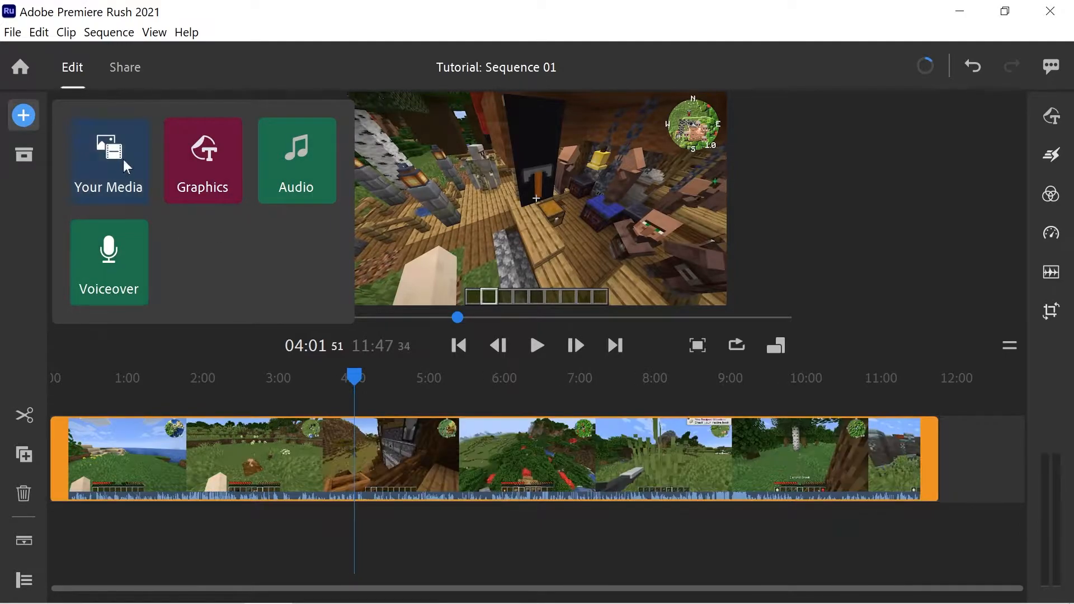
pyautogui.click(104, 155)
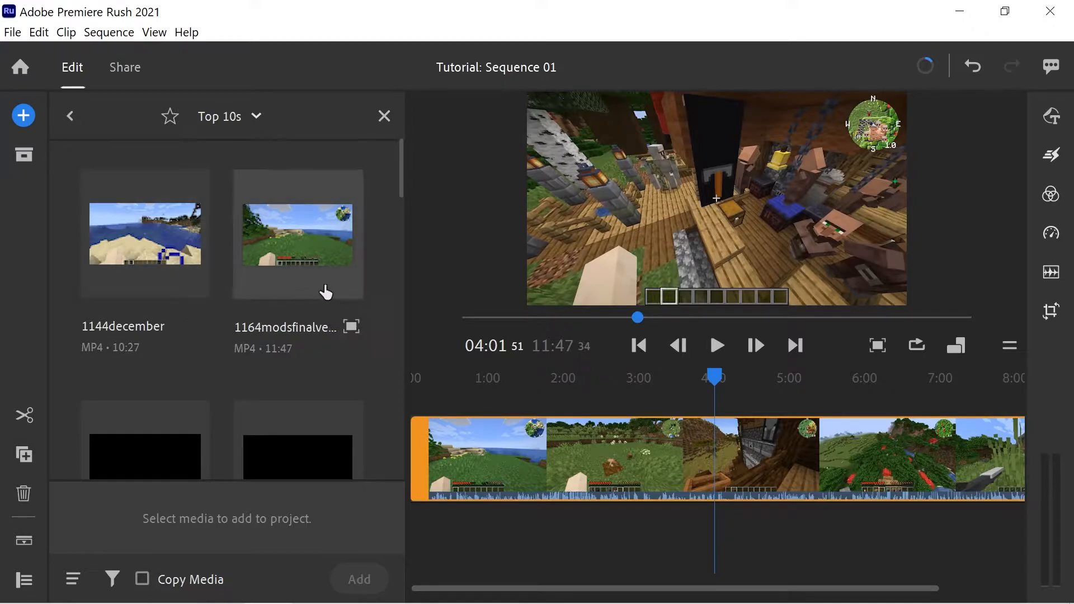
pyautogui.click(385, 116)
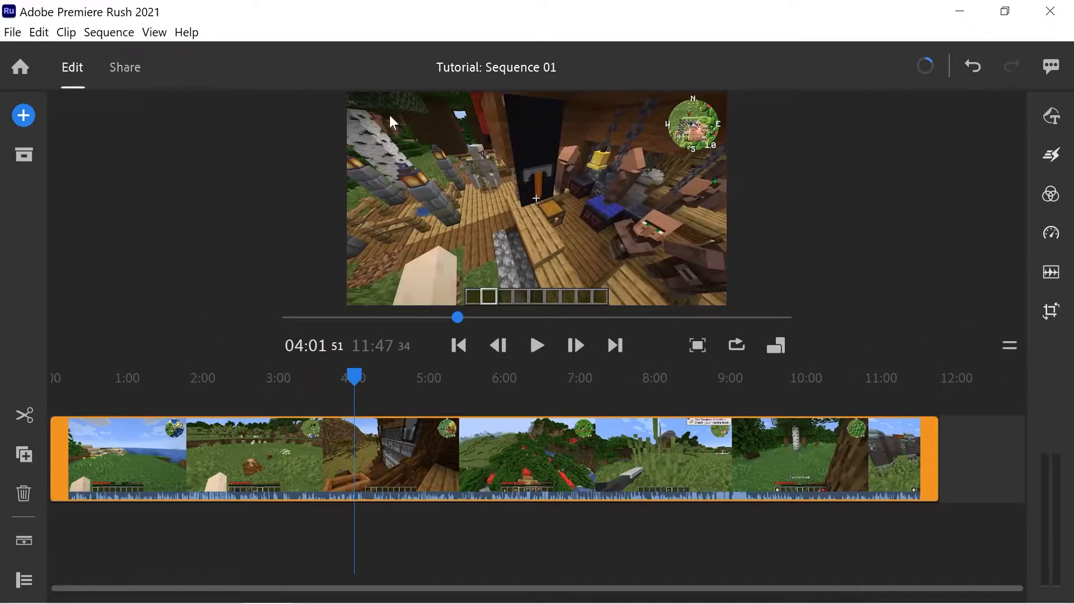
# Browse the title and transition graphics templates, and close the browser without adding any.
pyautogui.click(23, 116)
pyautogui.click(212, 164)
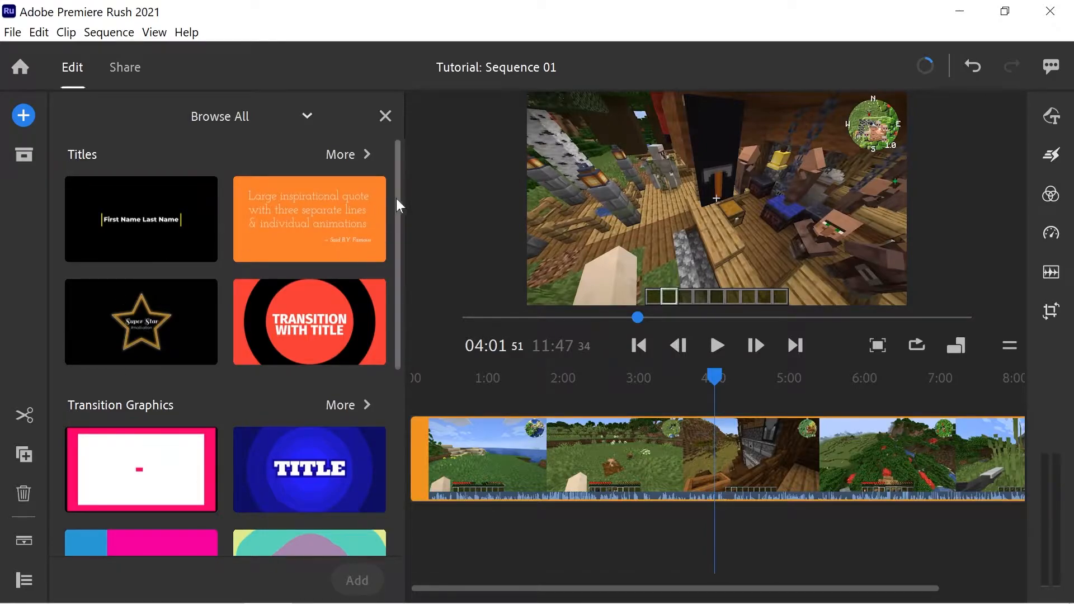
pyautogui.moveTo(398, 199); pyautogui.dragTo(397, 152)
pyautogui.click(386, 115)
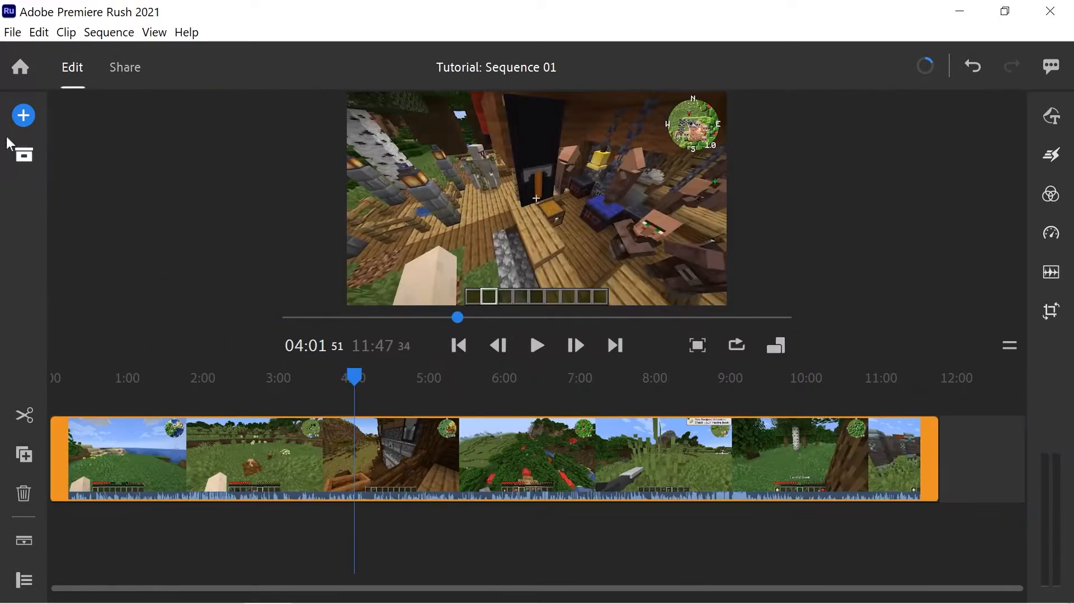
# Browse the audio library and its full list of soundtracks.
pyautogui.click(23, 115)
pyautogui.click(287, 159)
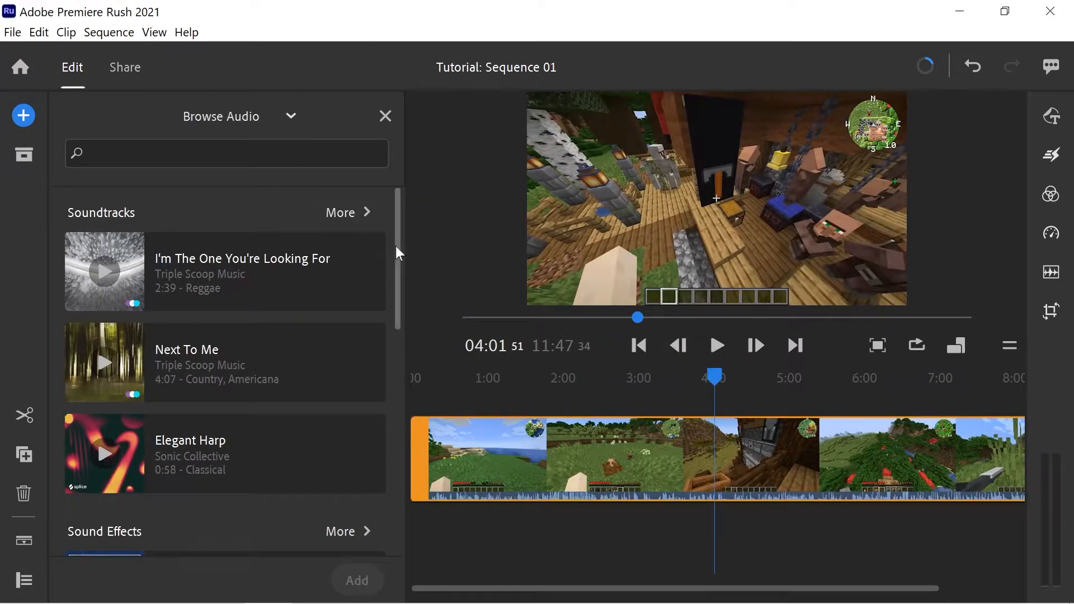
pyautogui.click(349, 212)
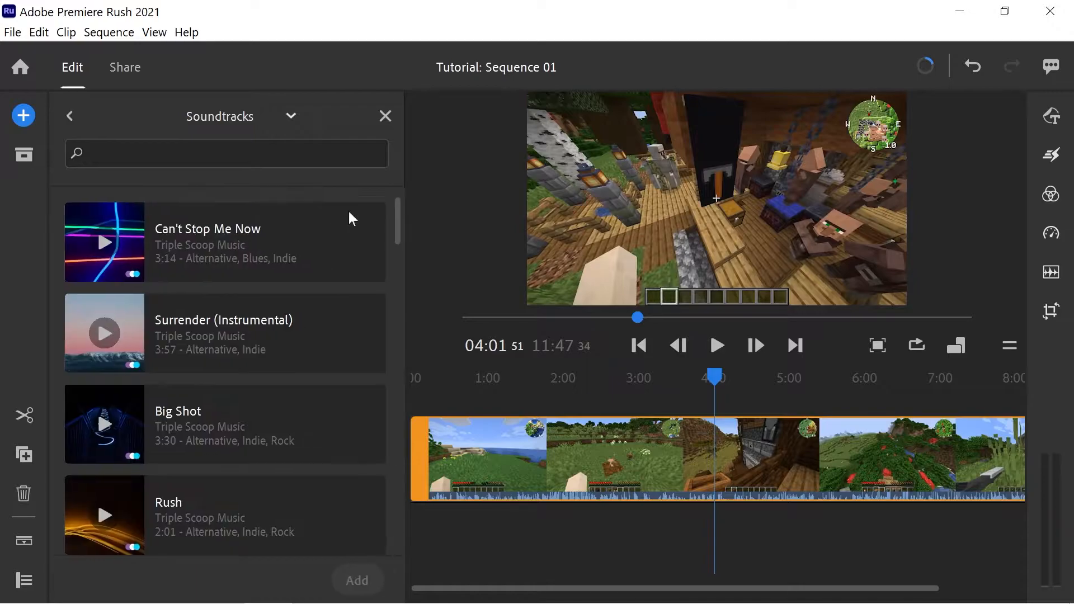
pyautogui.moveTo(399, 209); pyautogui.dragTo(396, 152)
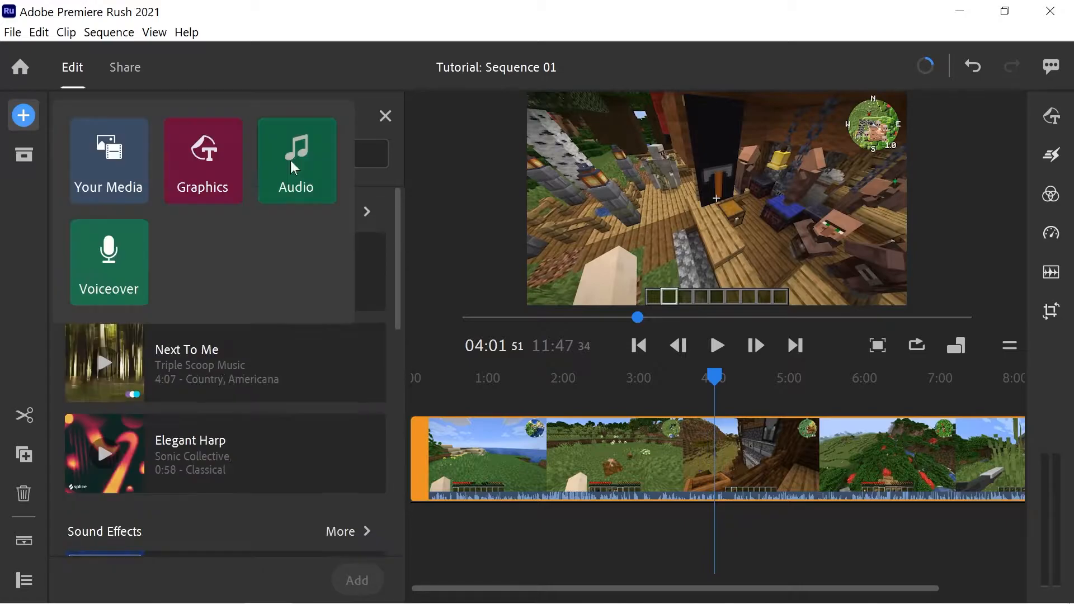
# Ready an audio track for voiceover recording, hide and show the track controls again, and restart the voiceover.
pyautogui.click(97, 267)
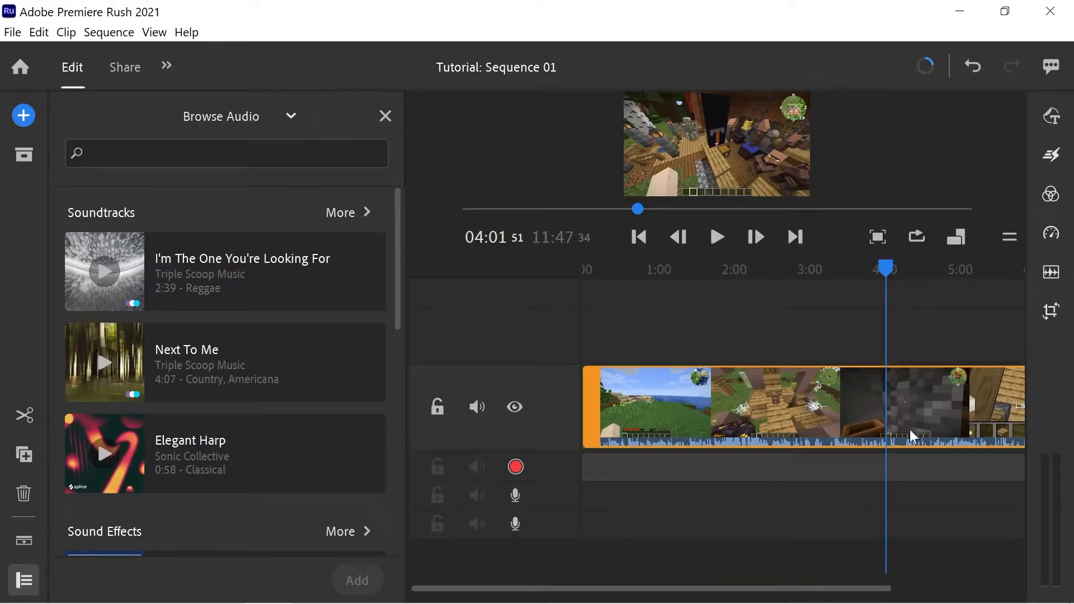
pyautogui.click(22, 582)
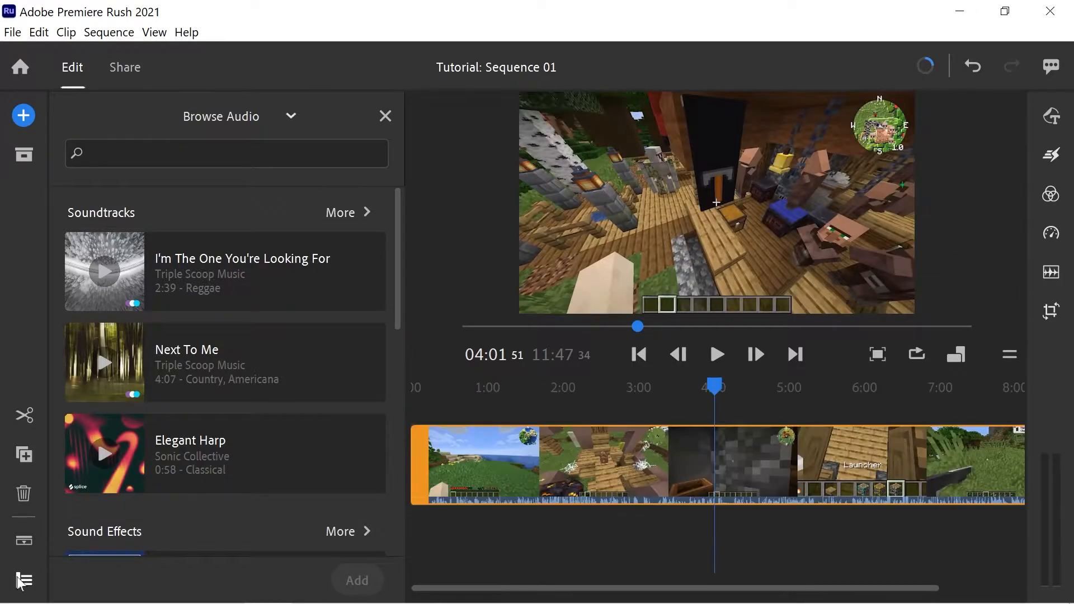
pyautogui.click(21, 582)
pyautogui.click(11, 118)
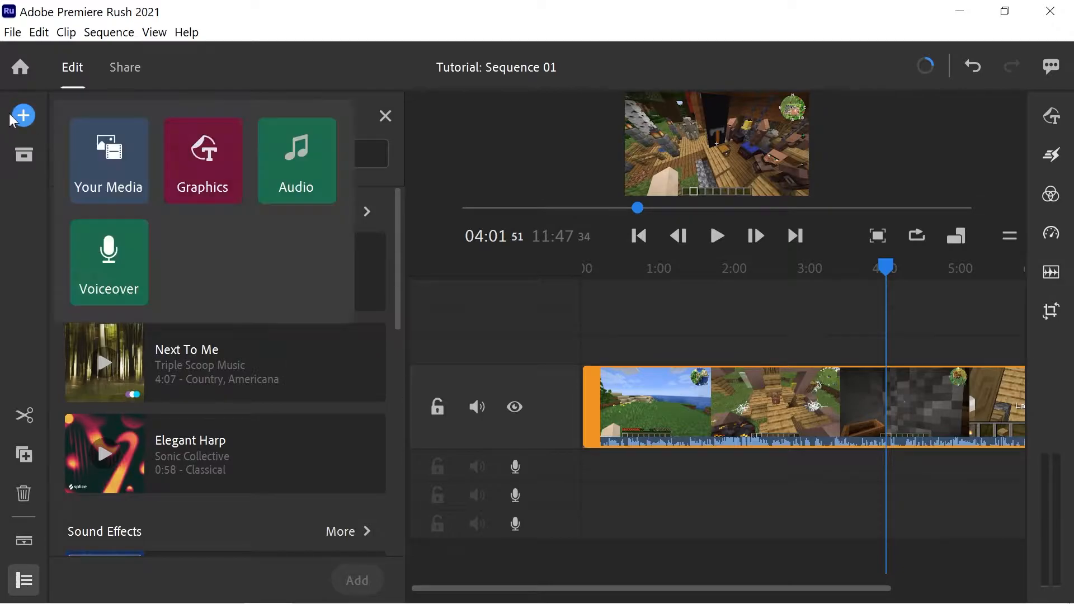
pyautogui.click(112, 263)
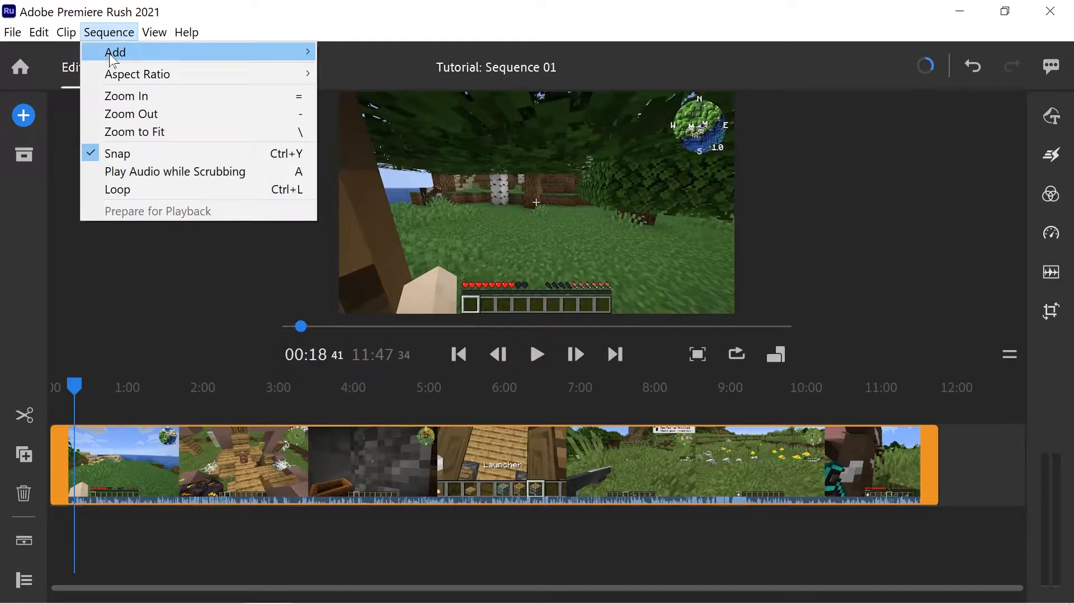
# Add a voiceover to the sequence at about 0:18 without recording, and hide the track controls.
pyautogui.moveTo(114, 53)
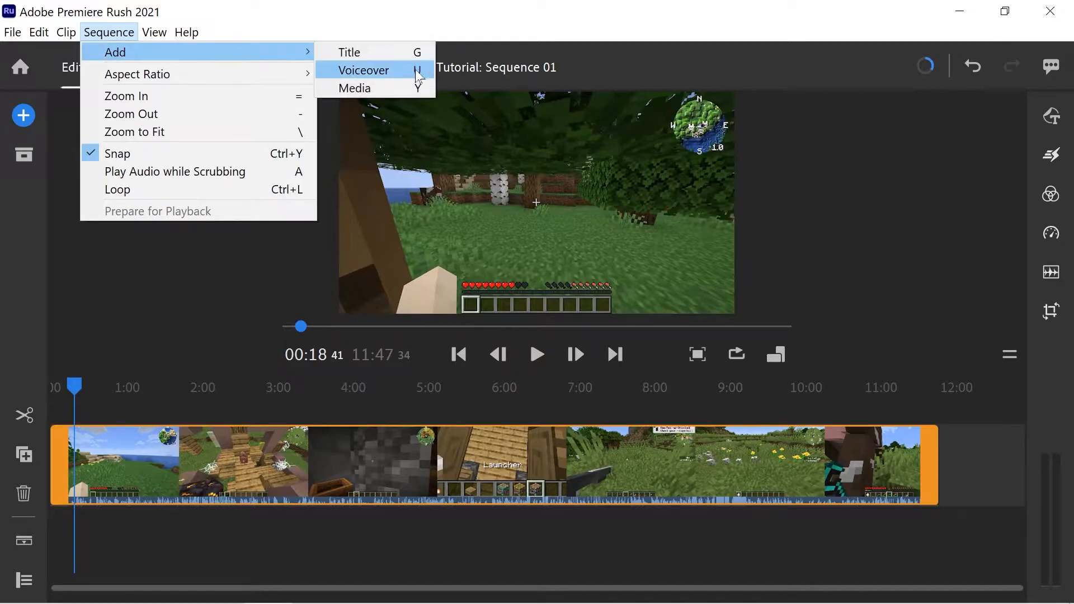
pyautogui.click(388, 73)
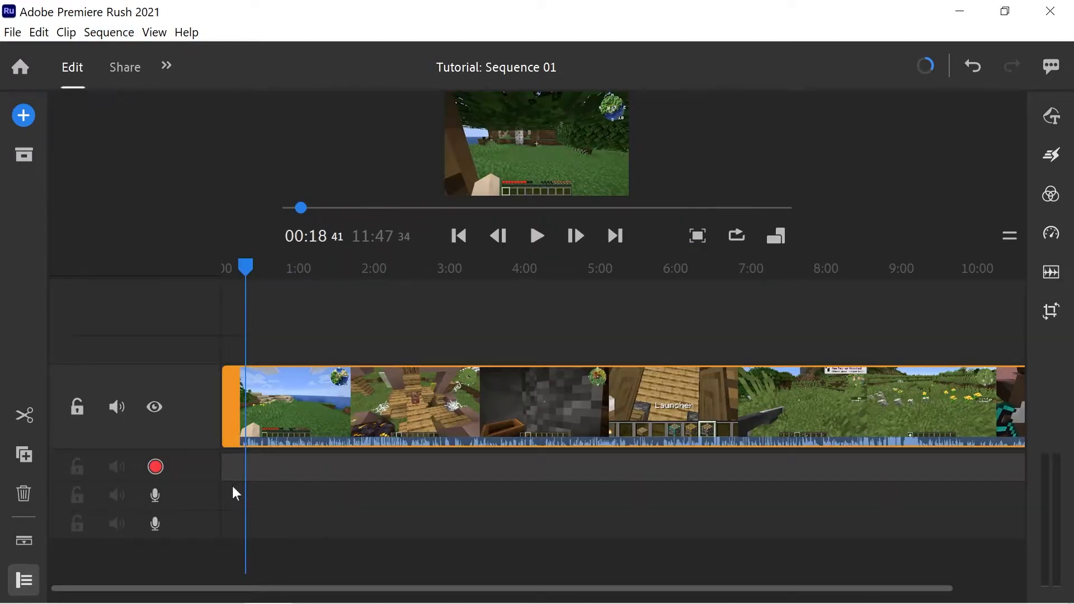
pyautogui.click(20, 581)
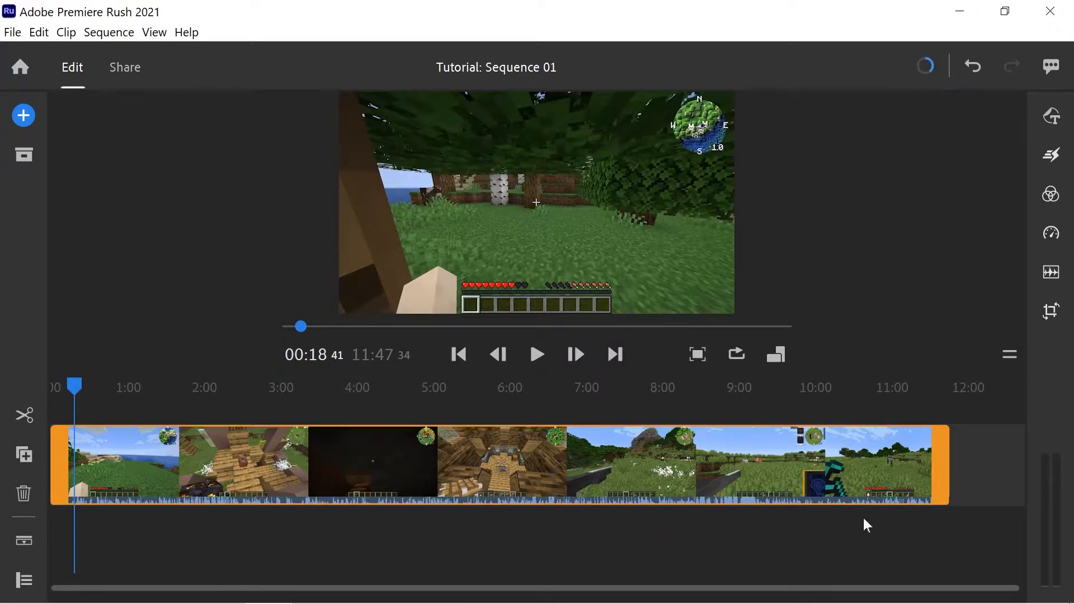
# Scrub to about 1:51, enable Play Audio while Scrubbing for the sequence, and scrub on to about 2:11.
pyautogui.click(90, 387)
pyautogui.moveTo(97, 389); pyautogui.dragTo(197, 392)
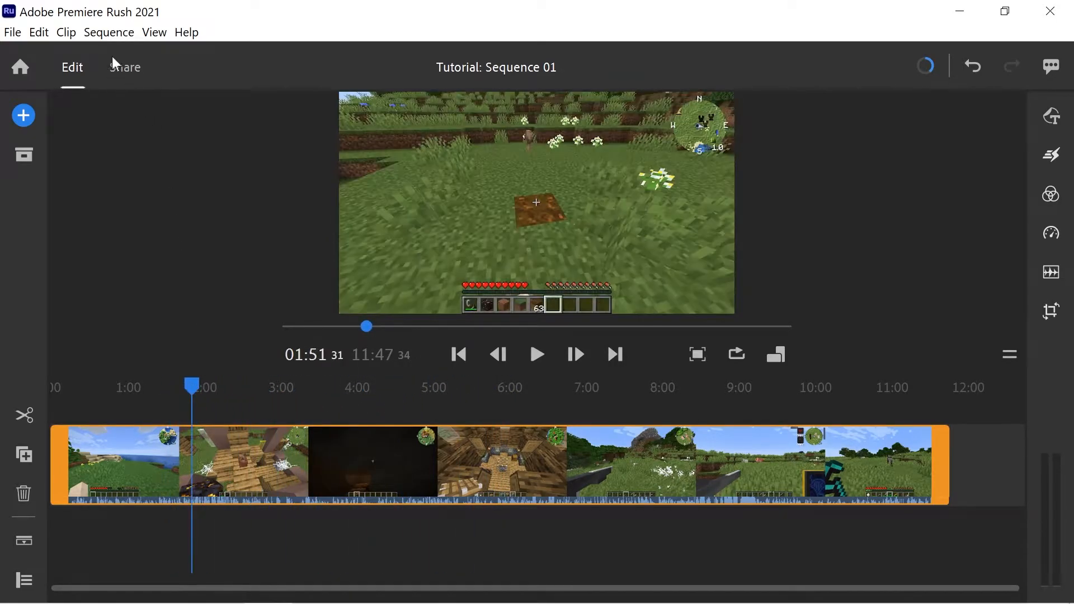
pyautogui.click(109, 32)
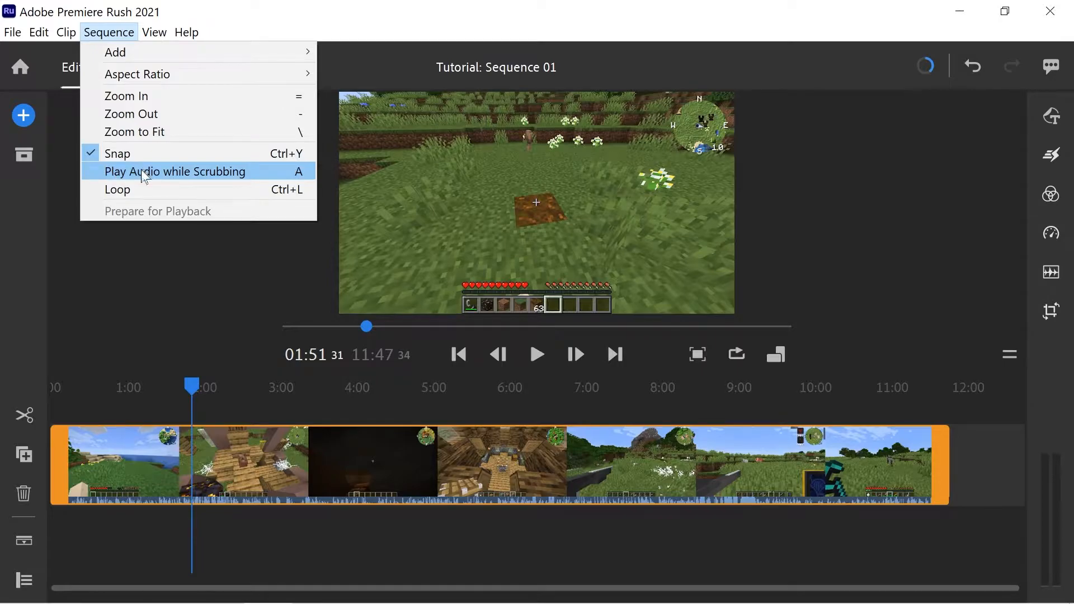
pyautogui.click(141, 173)
pyautogui.moveTo(193, 386); pyautogui.dragTo(243, 408)
# Turn off Play Audio while Scrubbing and scrub the playhead to about 2:20.
pyautogui.click(101, 30)
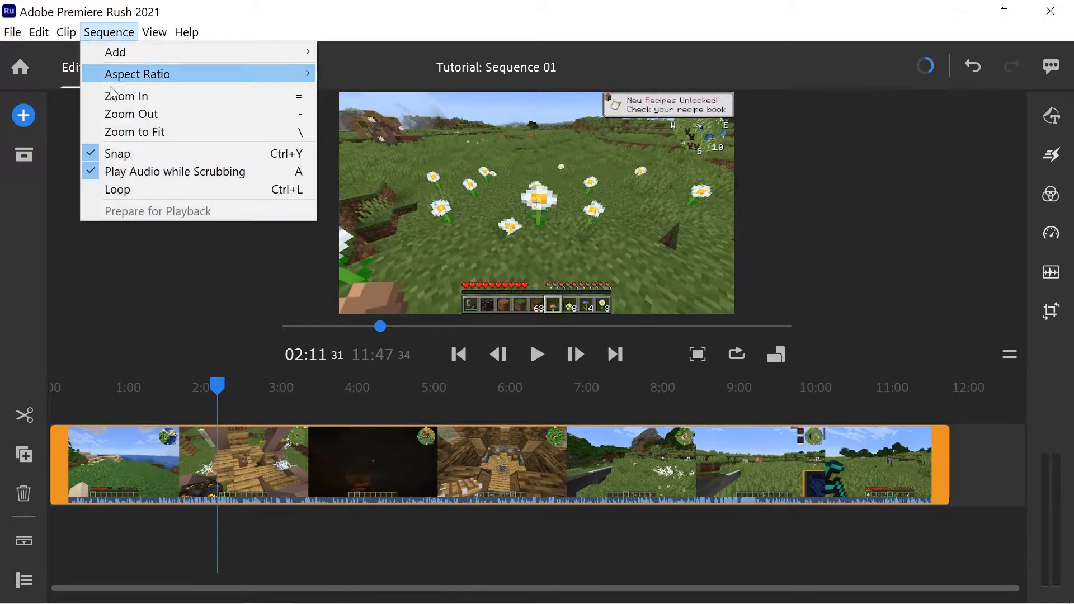
pyautogui.click(120, 178)
pyautogui.moveTo(217, 406); pyautogui.dragTo(229, 434)
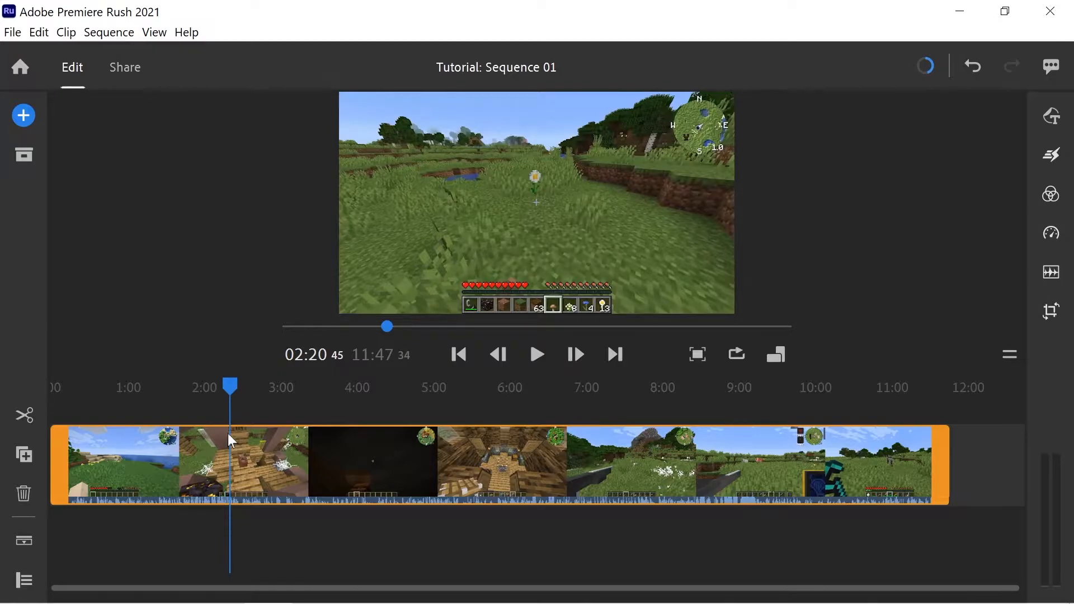
# Separate the audio from the gameplay clip and expand the separated audio track in the timeline.
pyautogui.click(173, 476)
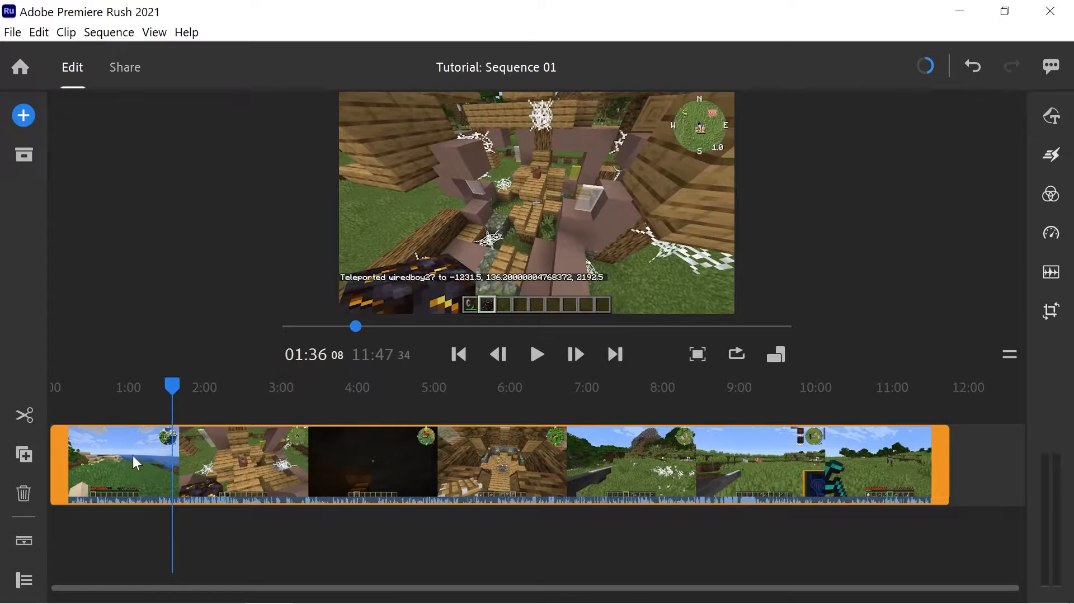
pyautogui.rightClick(248, 470)
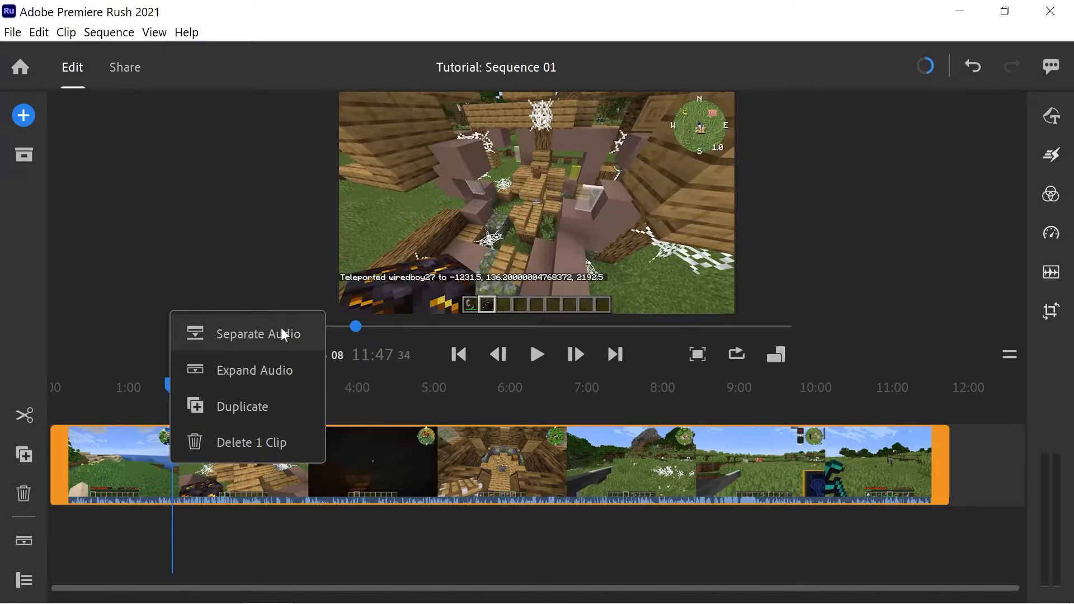
pyautogui.click(263, 332)
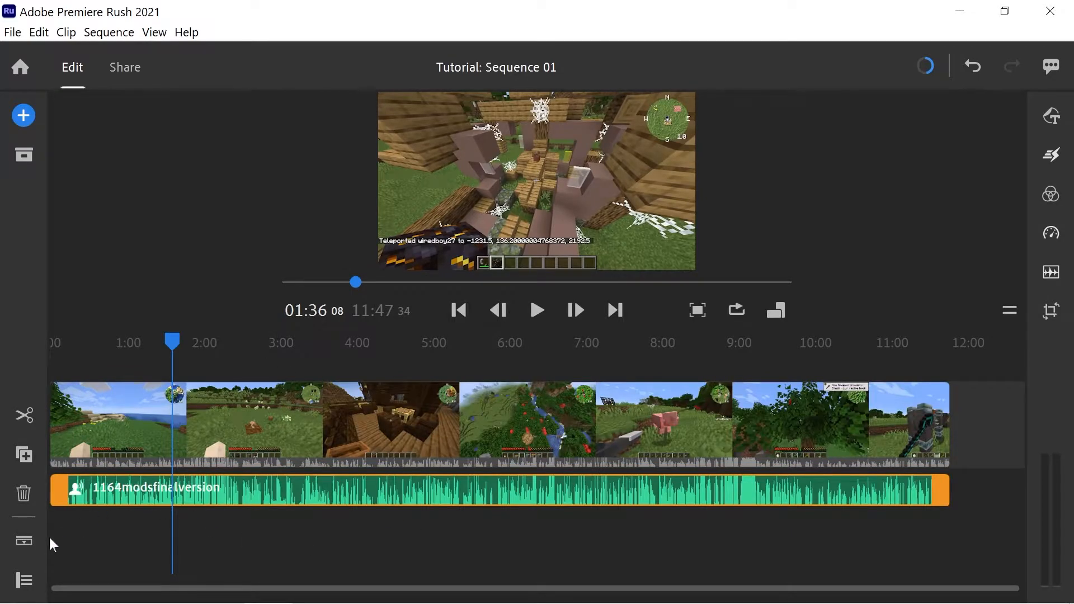
pyautogui.click(24, 543)
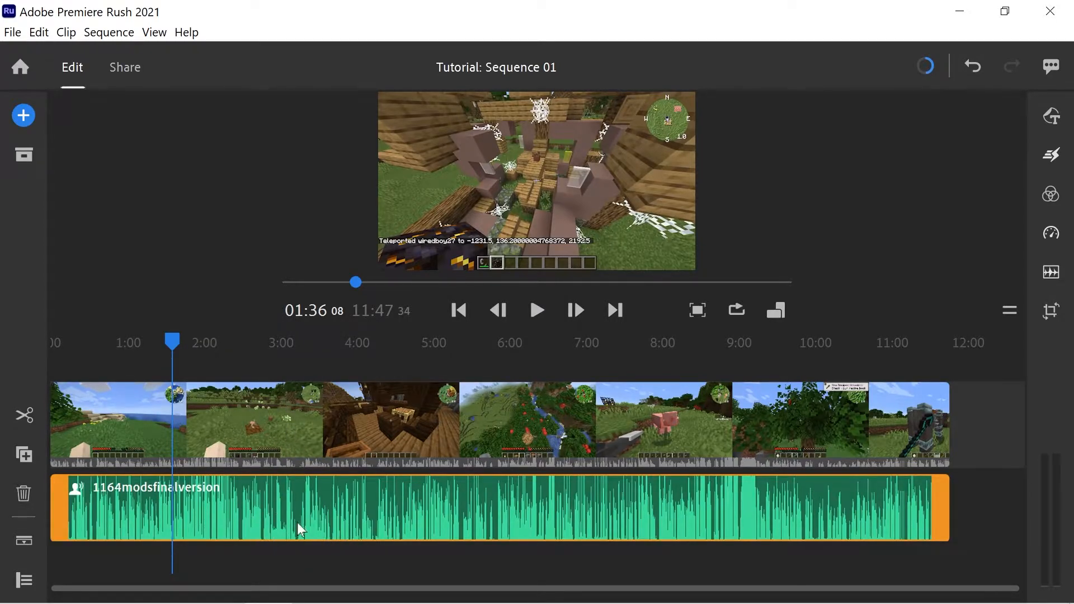
# Try Enhance speech with Lower Pitch on the separated audio clip and turn Enhance speech off again.
pyautogui.click(262, 518)
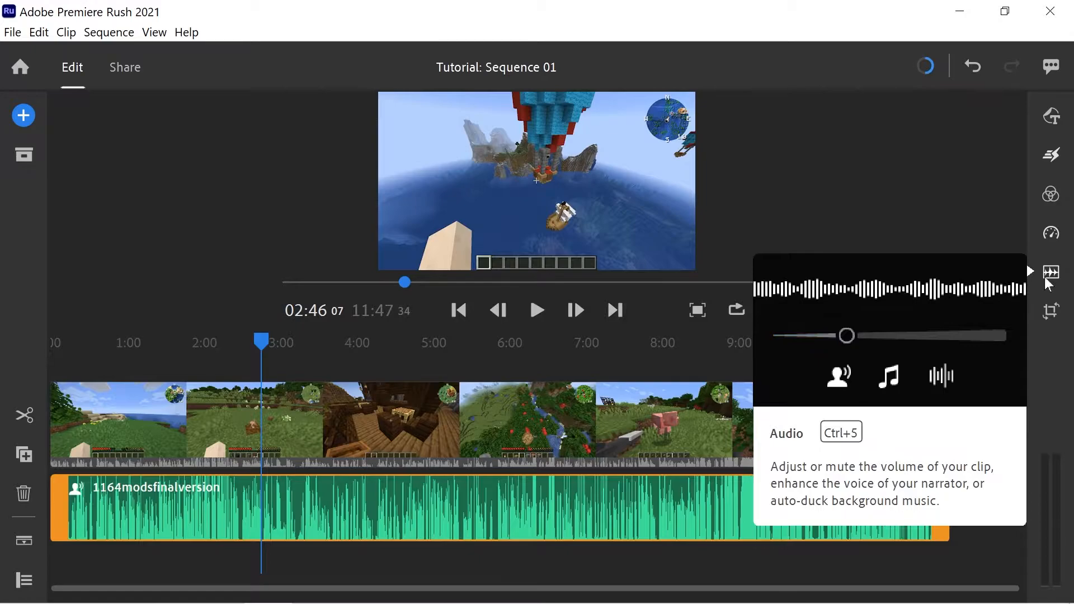
pyautogui.click(1047, 279)
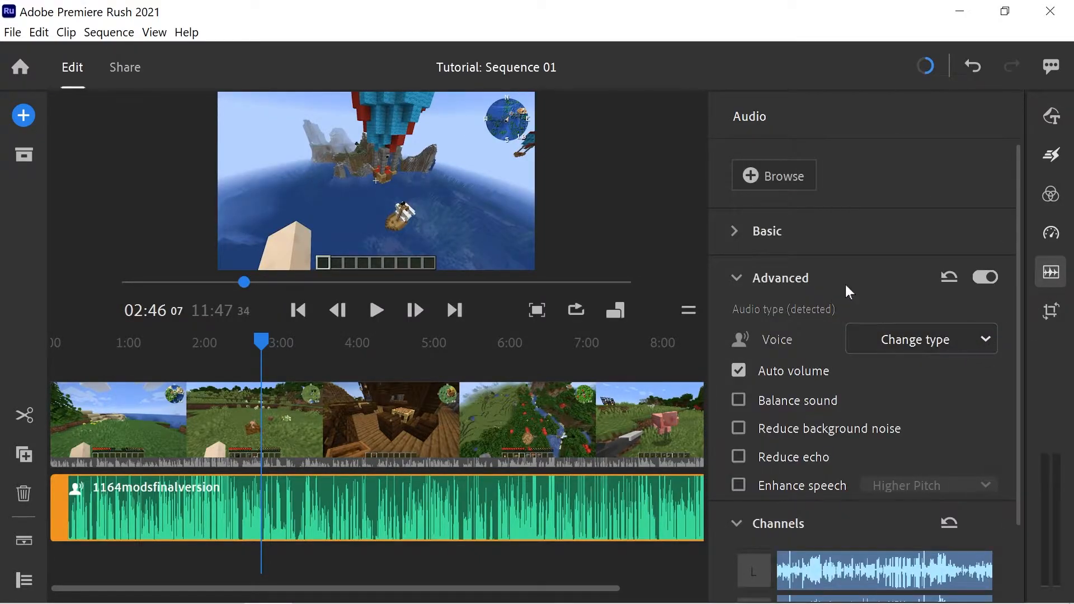
pyautogui.moveTo(1019, 358); pyautogui.dragTo(1015, 406)
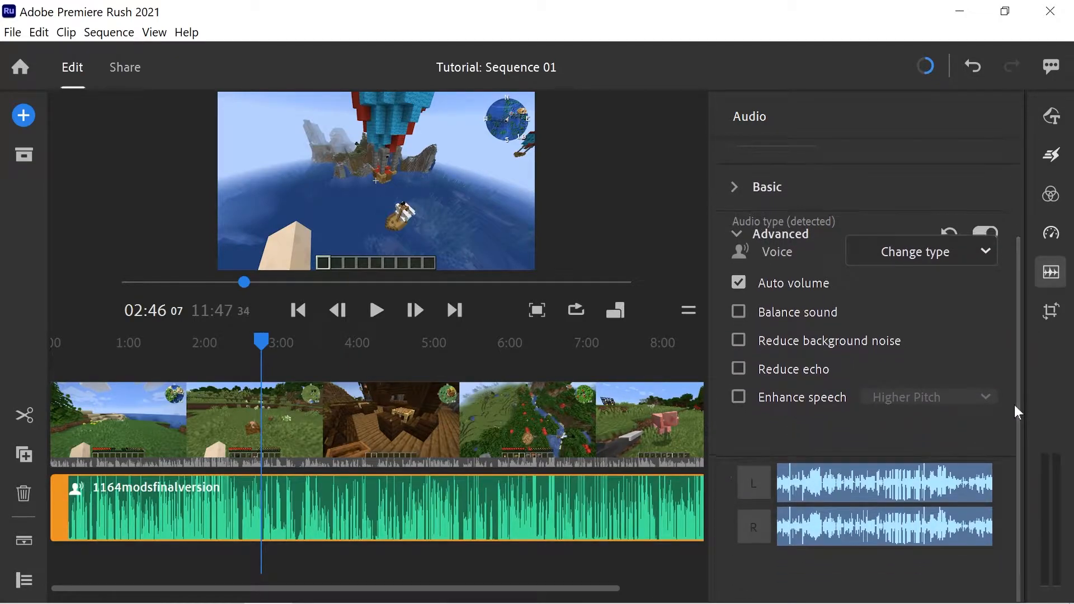
pyautogui.click(740, 399)
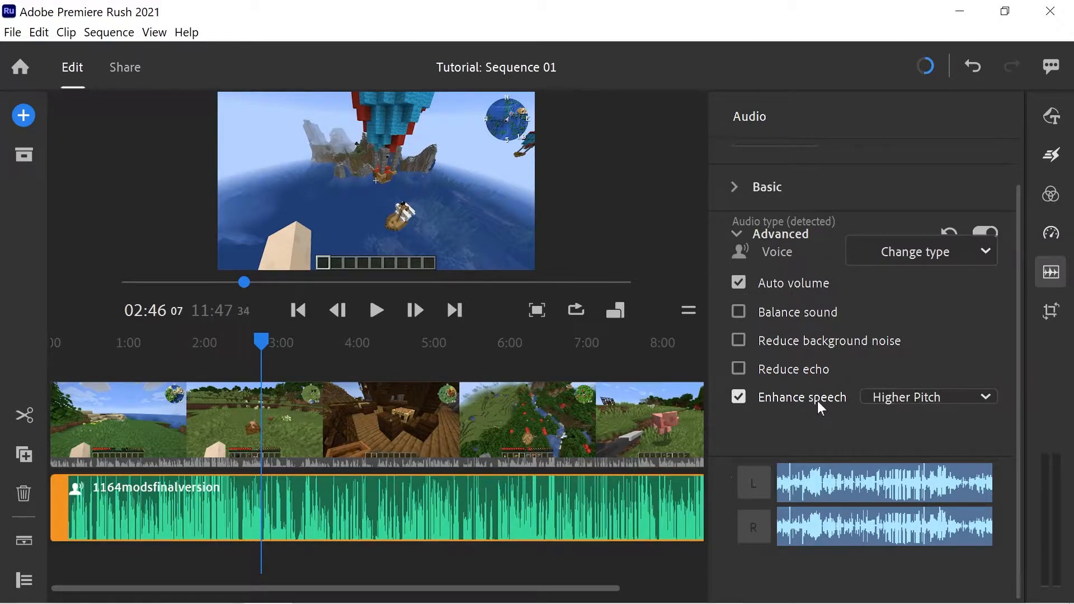
pyautogui.click(905, 398)
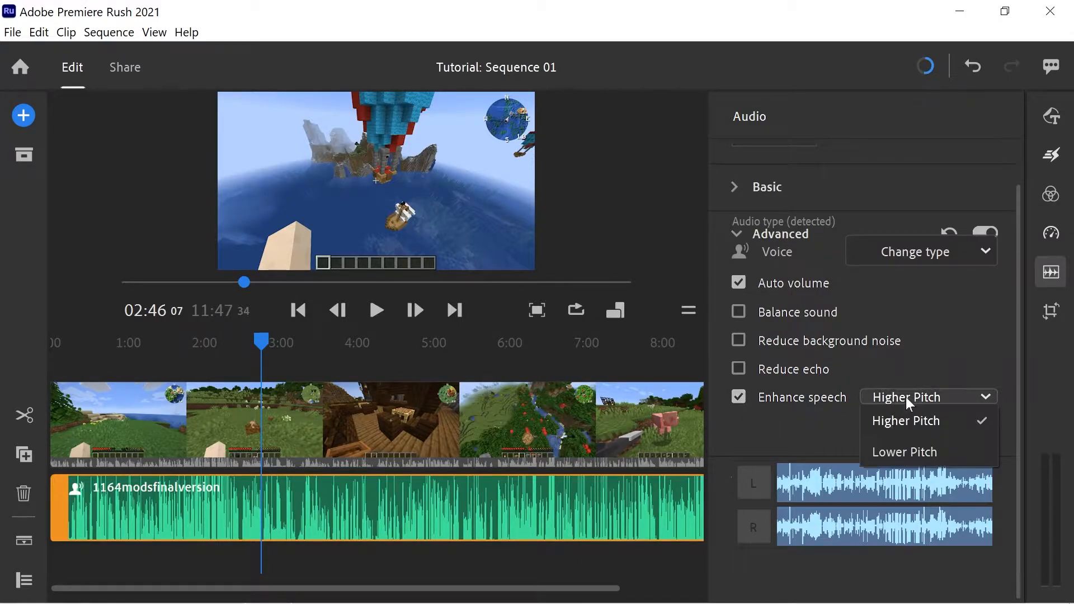
pyautogui.click(895, 454)
pyautogui.click(740, 397)
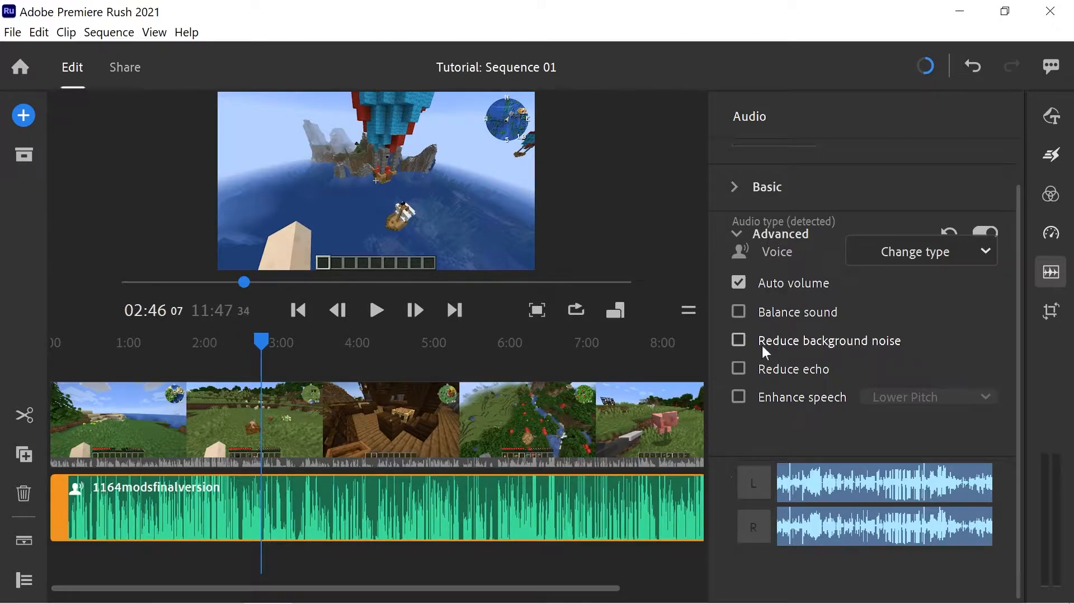
# Turn off Auto volume, enable Balance sound and Reduce background noise, and adjust the noise reduction intensity.
pyautogui.moveTo(774, 343)
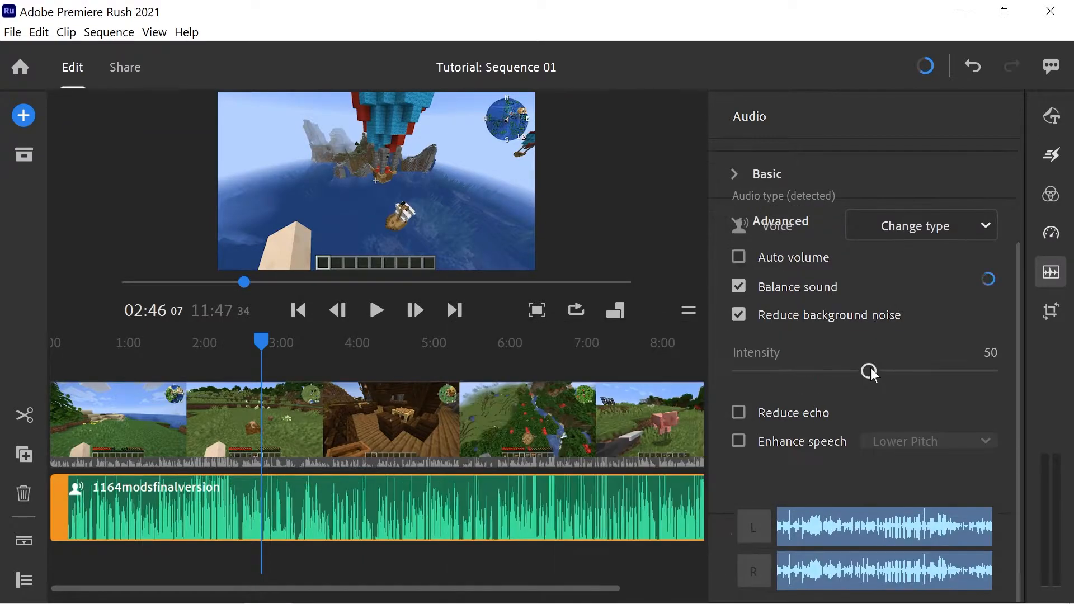
pyautogui.moveTo(872, 371)
pyautogui.mouseDown()
pyautogui.moveTo(901, 371)
pyautogui.moveTo(841, 373)
pyautogui.moveTo(897, 372)
pyautogui.moveTo(851, 381)
pyautogui.moveTo(883, 380)
pyautogui.mouseUp()
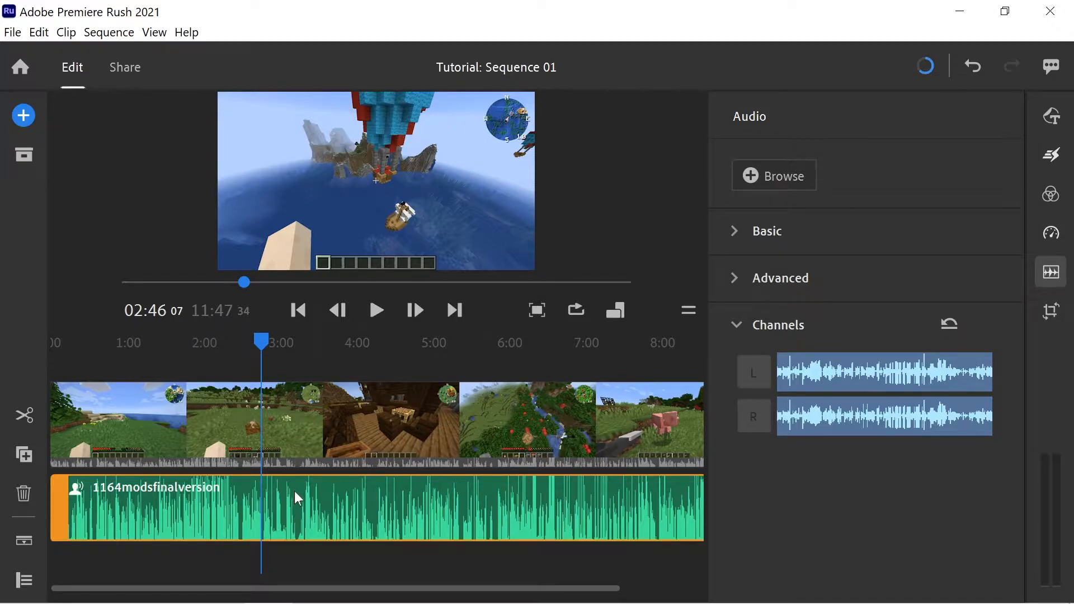
# Scrub over the separated audio to about 2:45 and delete the separated audio clip.
pyautogui.click(294, 522)
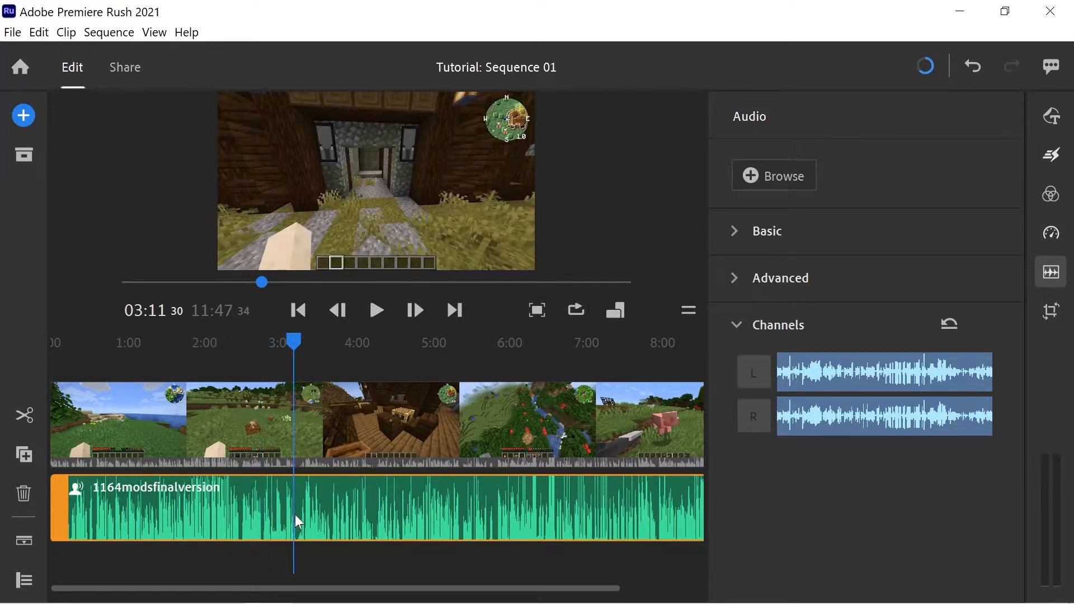
pyautogui.click(261, 520)
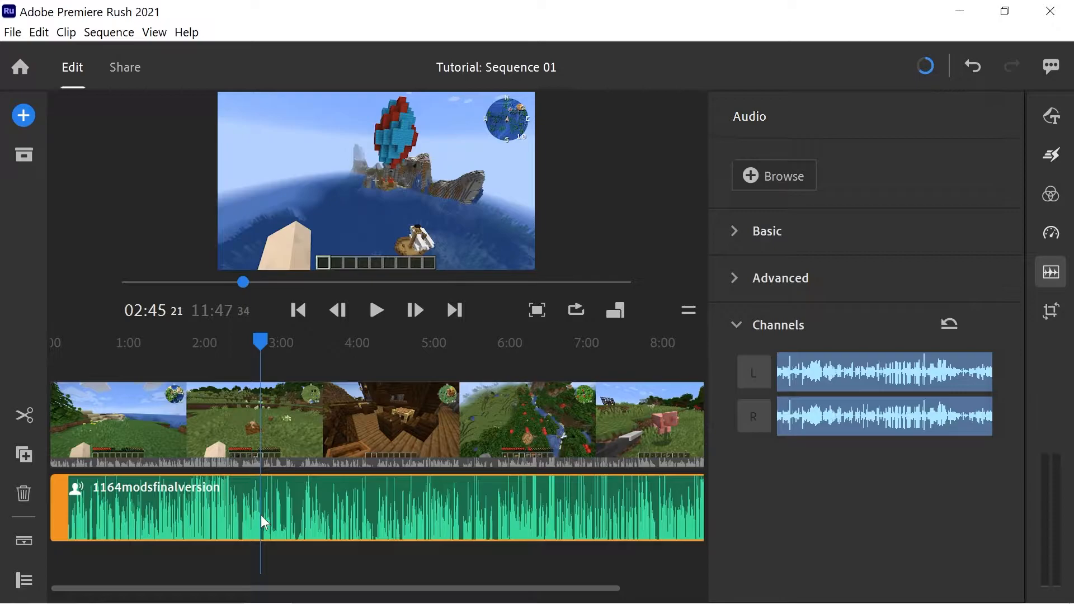
pyautogui.press('Delete')
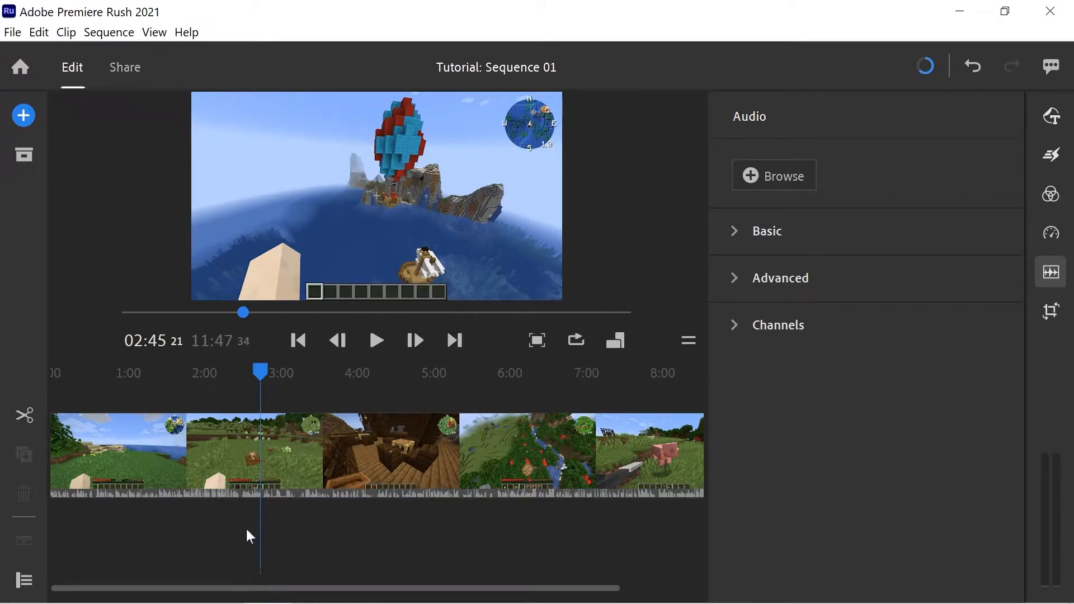
# Add the soundtrack "I'm The One You're Looking For" at about 2:45 and close the audio browser and audio settings.
pyautogui.click(22, 117)
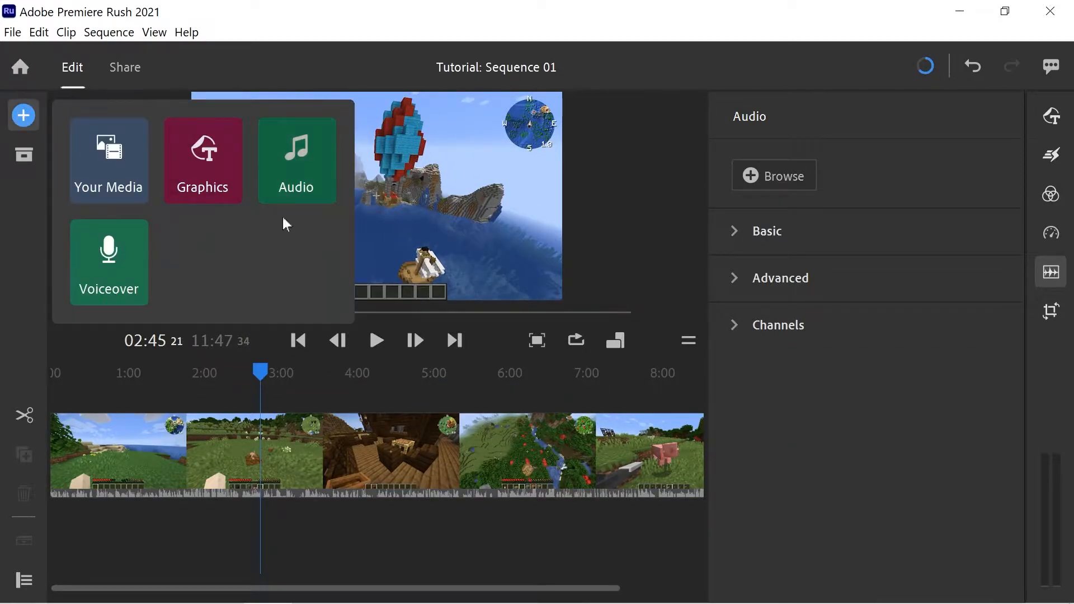
pyautogui.click(304, 175)
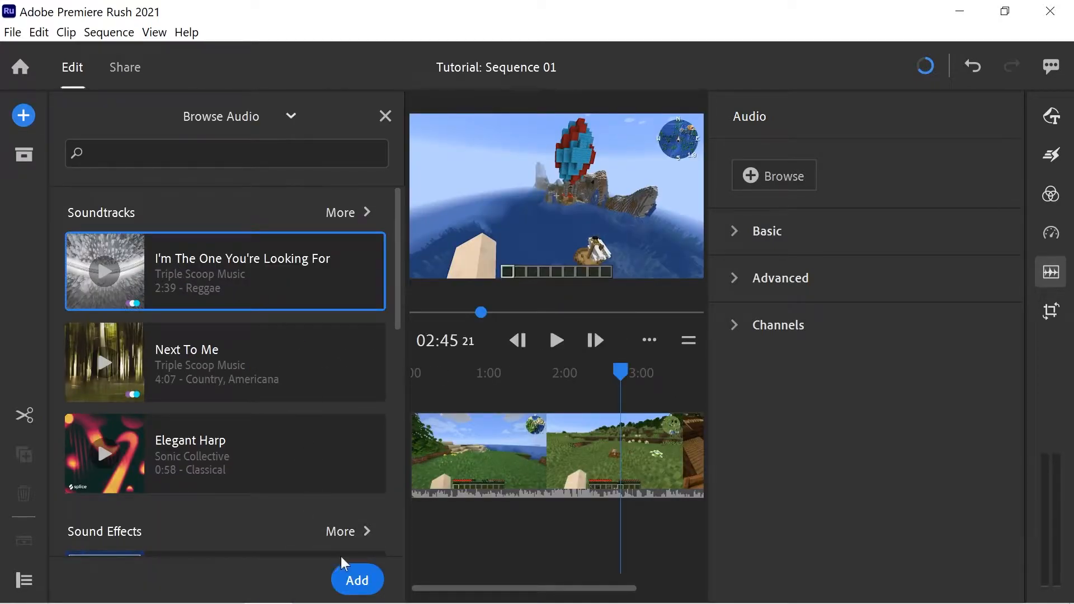
pyautogui.click(362, 582)
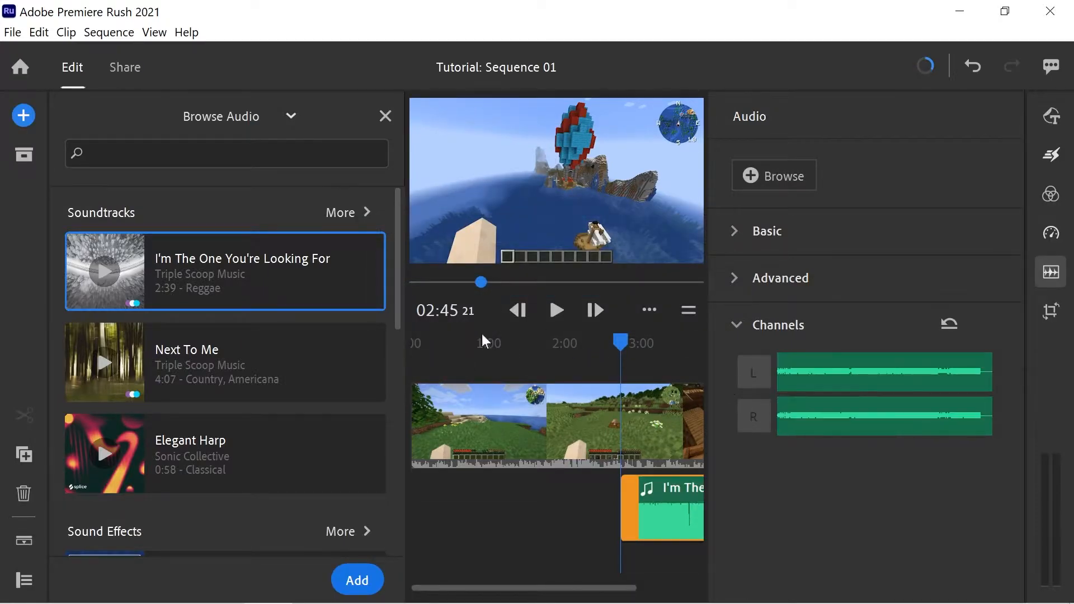
pyautogui.click(385, 116)
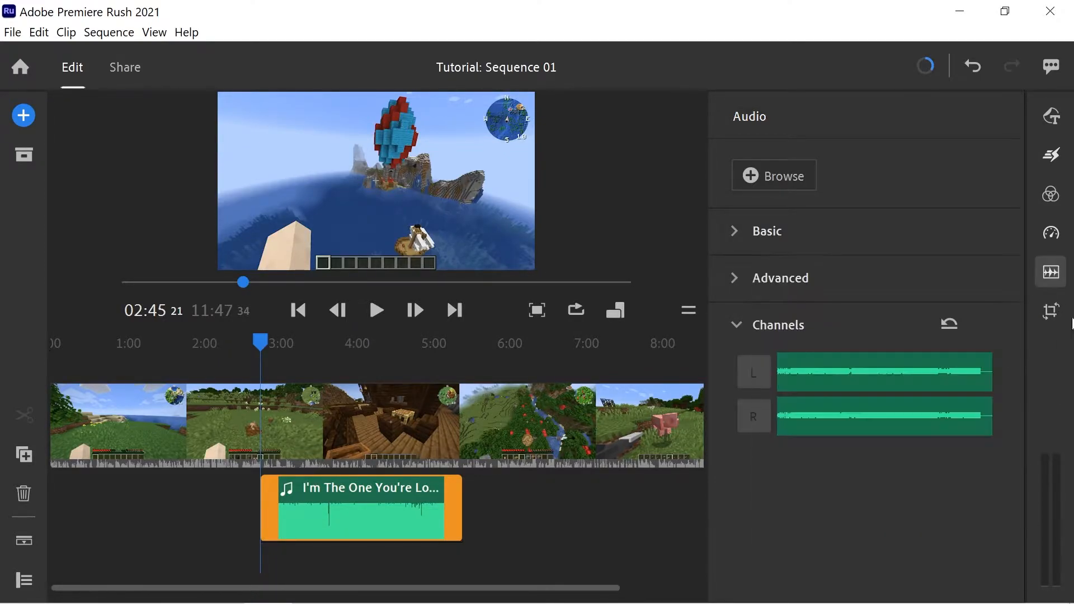
pyautogui.click(1051, 279)
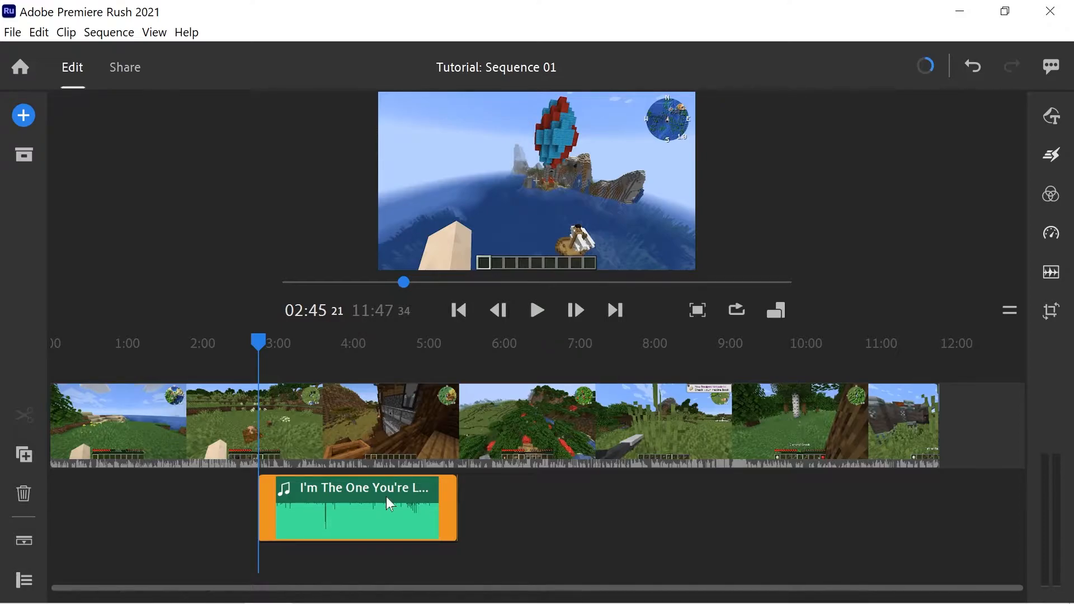
# Magnify the timeline to frame level around 5:24, scrub the playhead there, and fit the whole sequence in view again.
pyautogui.click(785, 431)
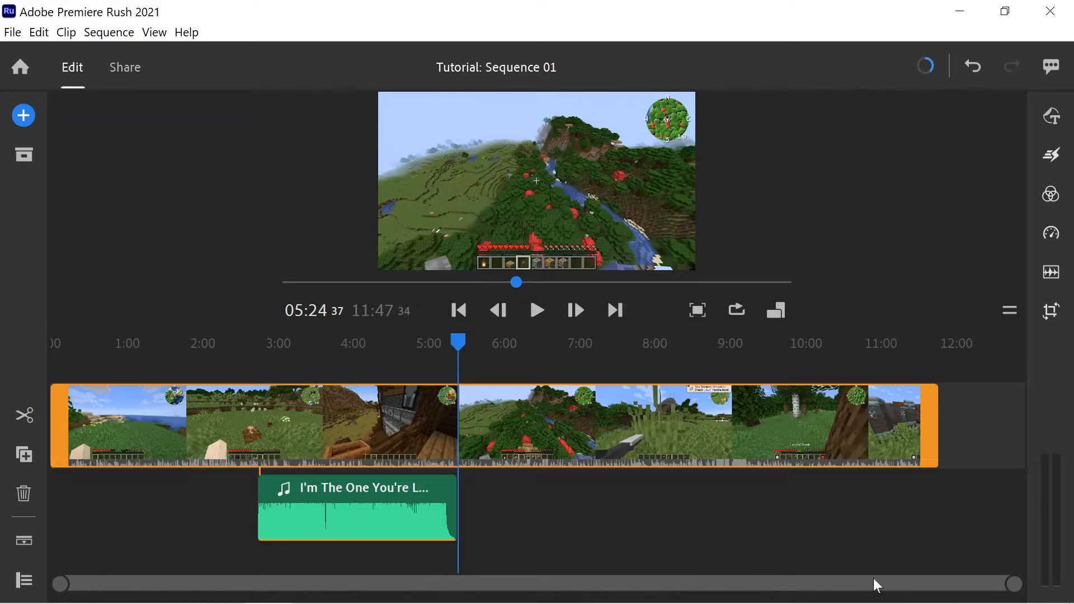
pyautogui.moveTo(1012, 582); pyautogui.dragTo(954, 587)
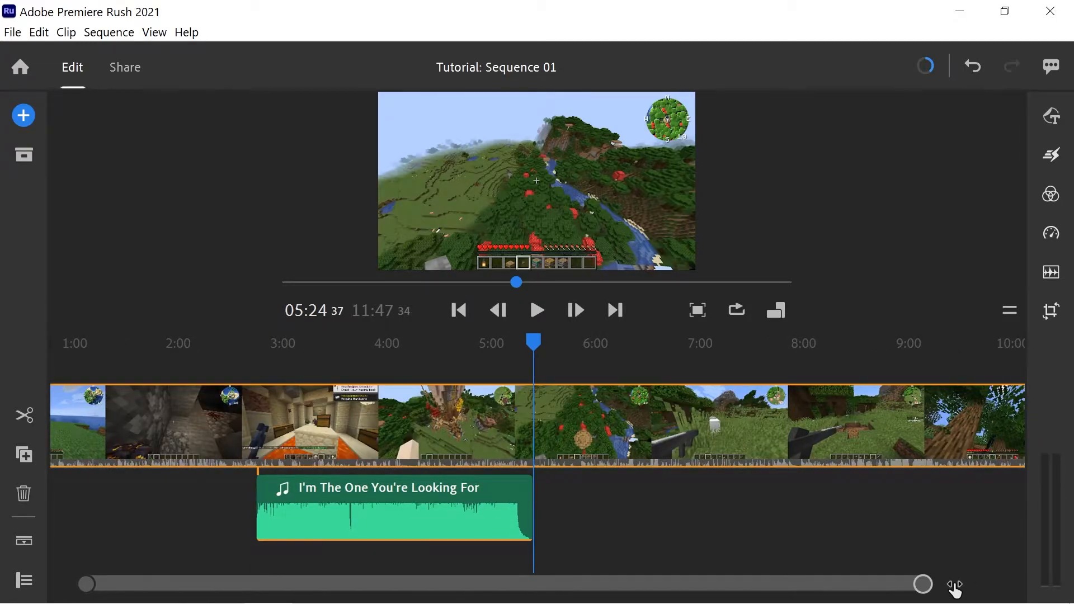
pyautogui.moveTo(954, 589); pyautogui.dragTo(800, 580)
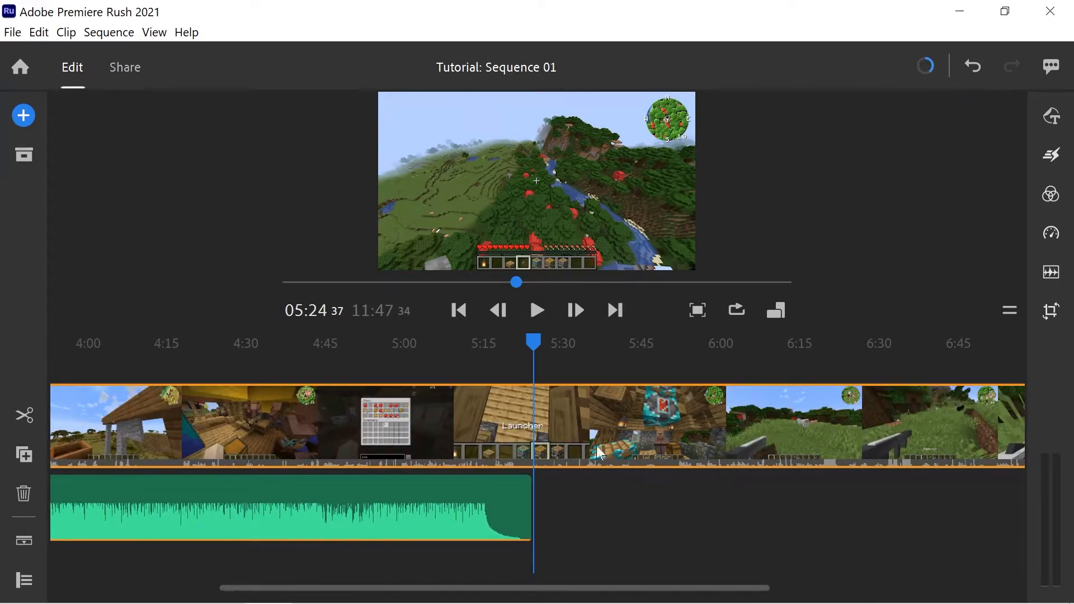
pyautogui.moveTo(762, 584); pyautogui.dragTo(540, 589)
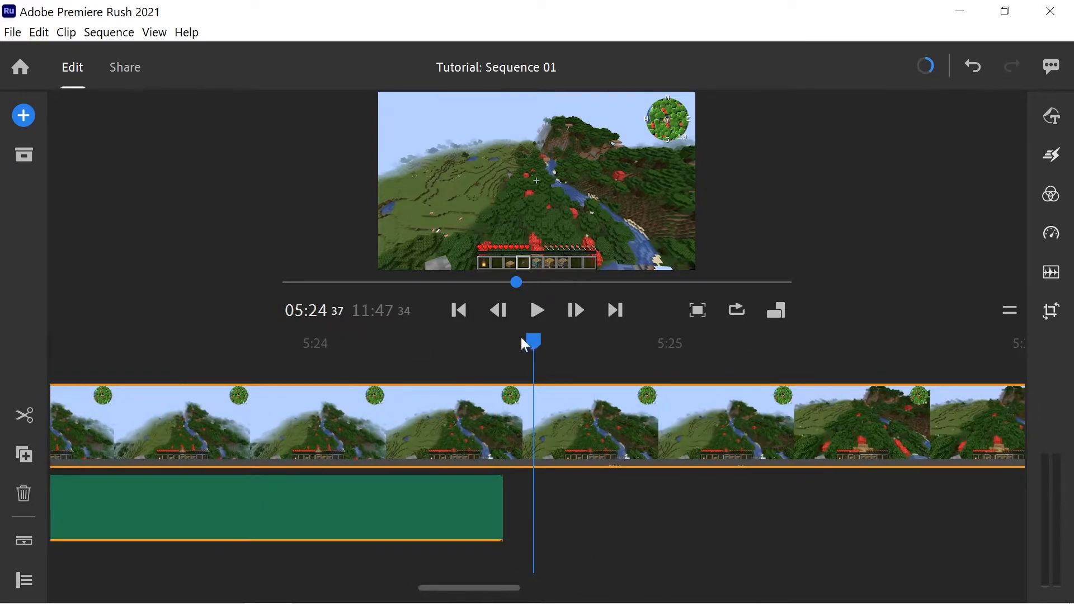
pyautogui.moveTo(533, 347); pyautogui.dragTo(740, 353)
pyautogui.moveTo(727, 389); pyautogui.dragTo(343, 355)
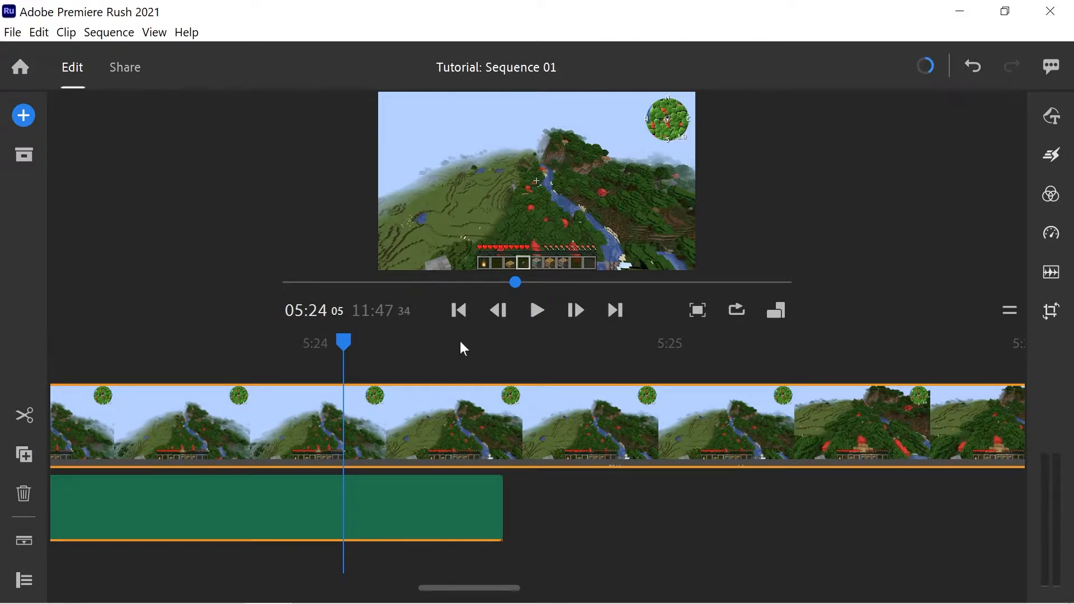
pyautogui.press('\\')
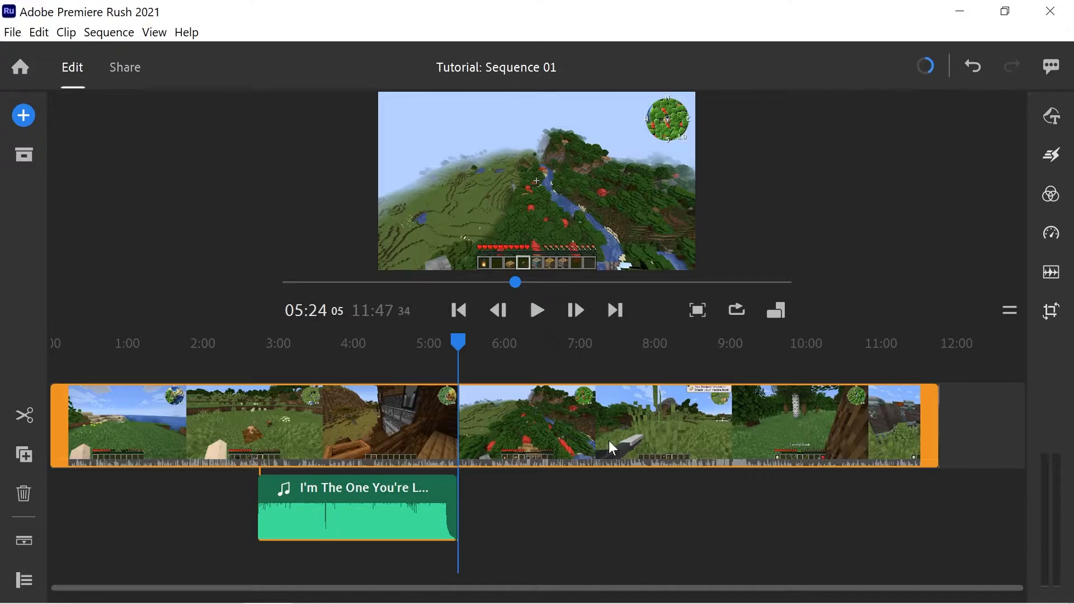
# Move the soundtrack clip to start at about 5:24, and scrub to about 6:16 and back to its start.
pyautogui.moveTo(664, 351); pyautogui.dragTo(545, 359)
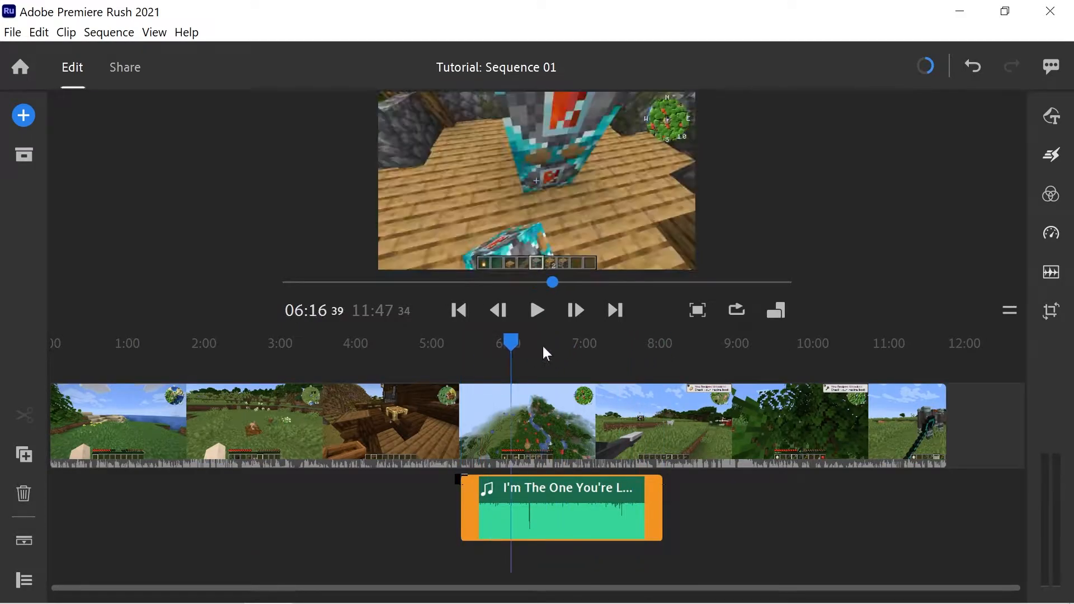
pyautogui.moveTo(515, 359); pyautogui.dragTo(465, 359)
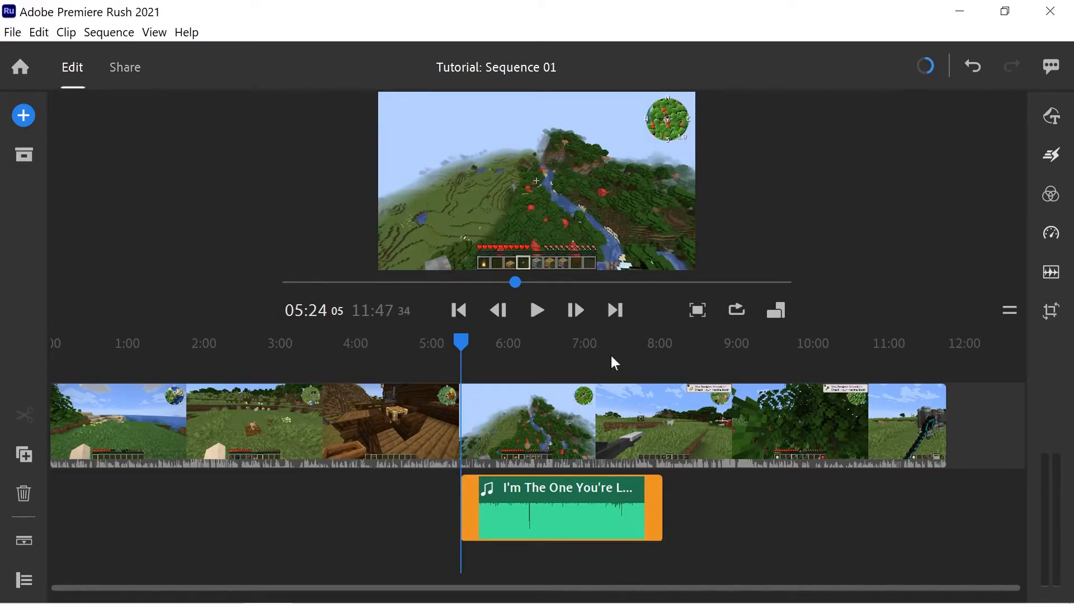
# Place the playhead exactly at 7:00, move the soundtrack clip to start there, and delete the clip.
pyautogui.click(585, 364)
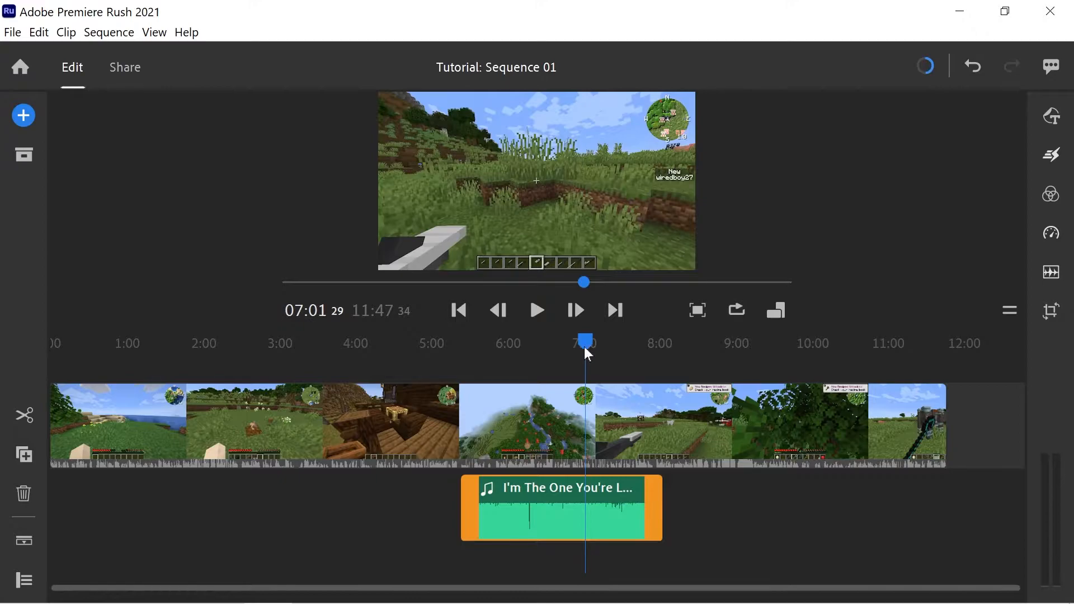
pyautogui.moveTo(581, 341); pyautogui.dragTo(580, 343)
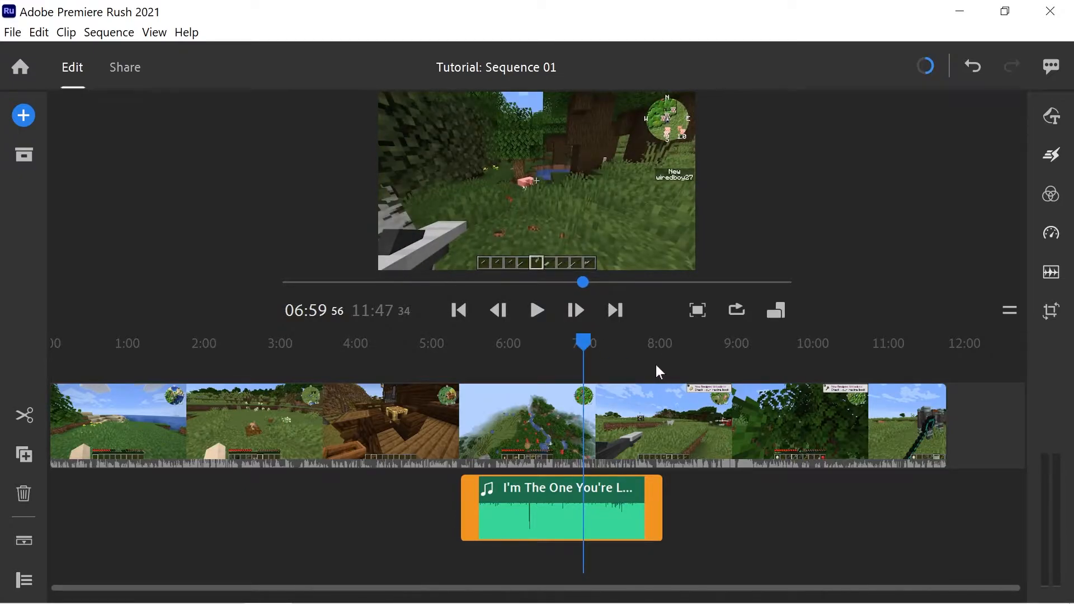
pyautogui.click(576, 310)
pyautogui.click(576, 310)
pyautogui.click(576, 310)
pyautogui.click(576, 310)
pyautogui.moveTo(534, 485); pyautogui.dragTo(656, 498)
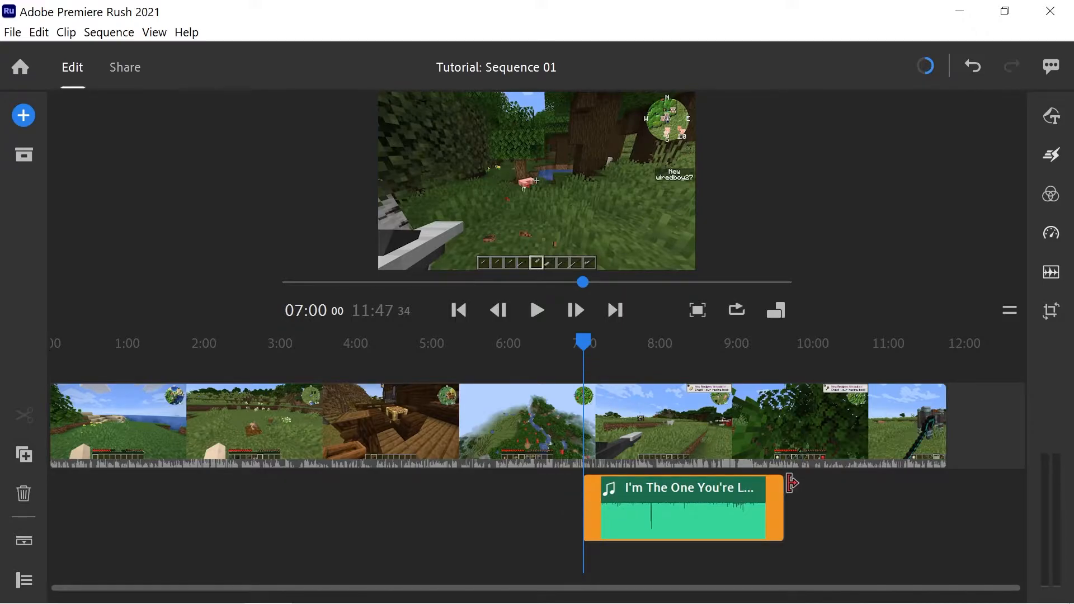
pyautogui.press('Delete')
# Split the gameplay clip at about 3:28 and again at about 8:14.
pyautogui.click(319, 431)
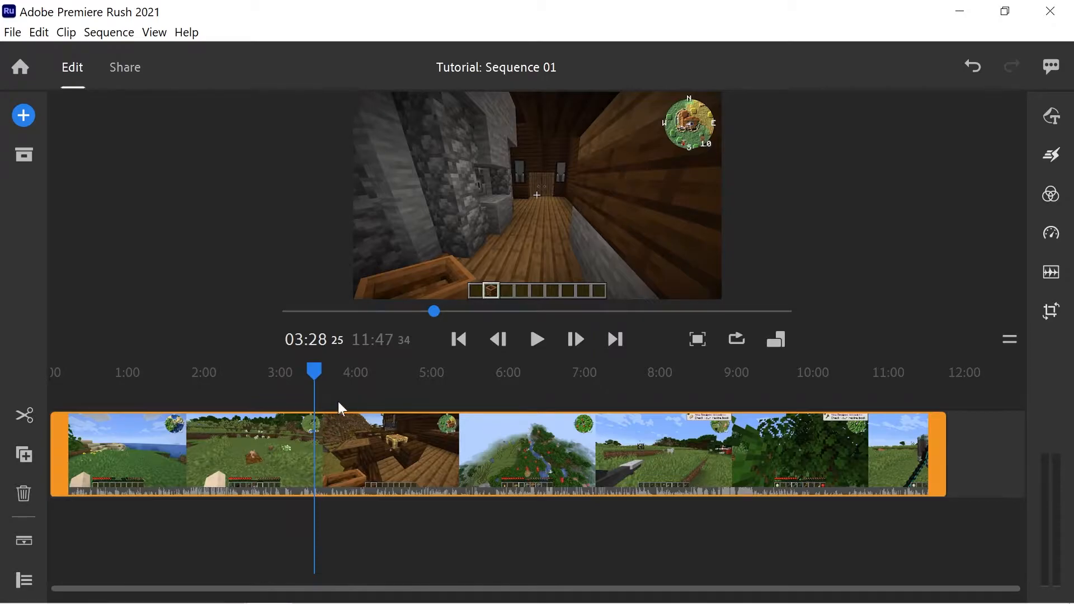
pyautogui.press('s')
pyautogui.moveTo(311, 374); pyautogui.dragTo(676, 379)
pyautogui.press('s')
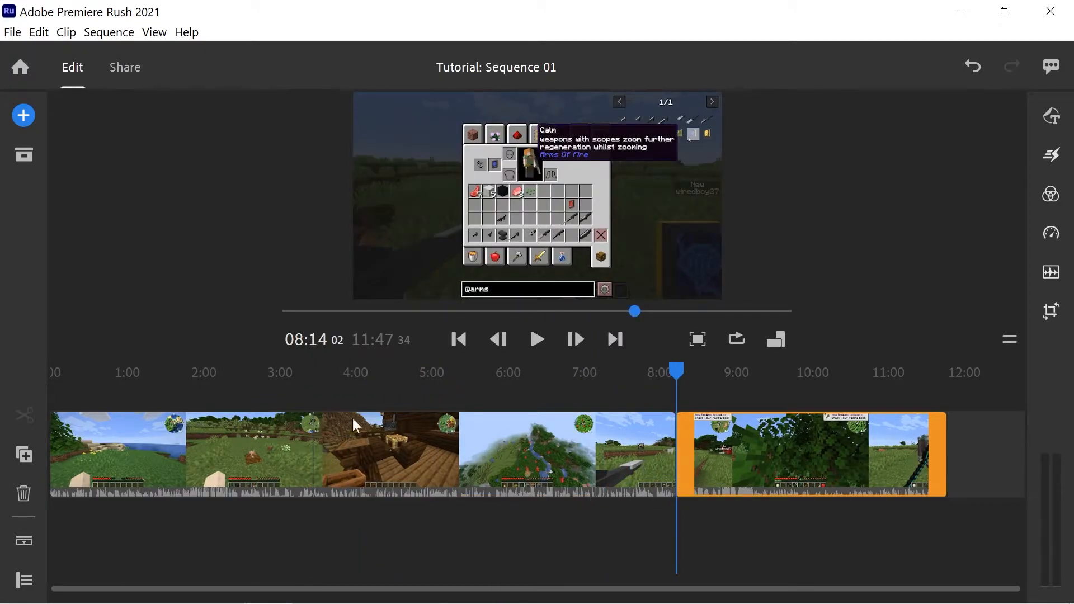
# Select each of the three gameplay segments in turn, ending with the first one selected.
pyautogui.click(219, 451)
pyautogui.click(487, 469)
pyautogui.click(750, 470)
pyautogui.click(493, 470)
pyautogui.click(134, 470)
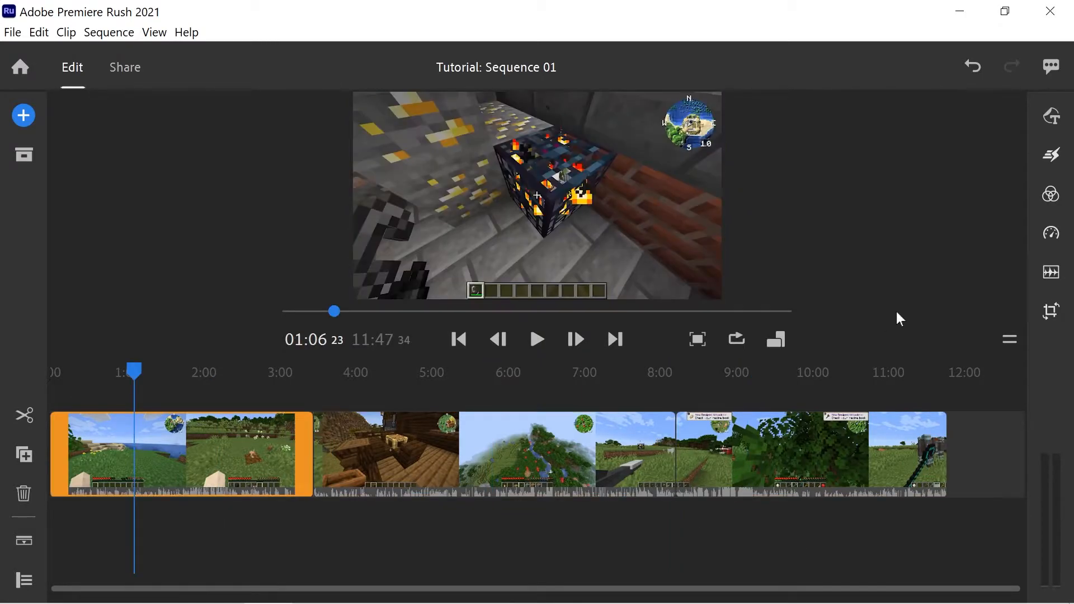
# Try shortening the first segment's speed range, and set its range speed to 1000%.
pyautogui.click(1050, 234)
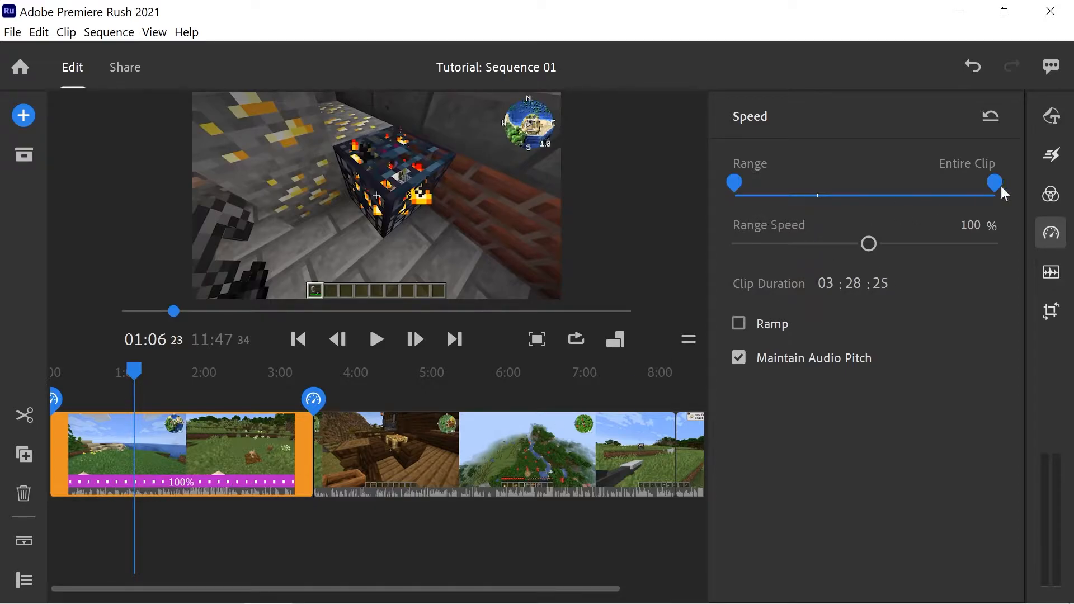
pyautogui.moveTo(996, 183)
pyautogui.mouseDown()
pyautogui.moveTo(914, 204)
pyautogui.moveTo(807, 210)
pyautogui.mouseUp()
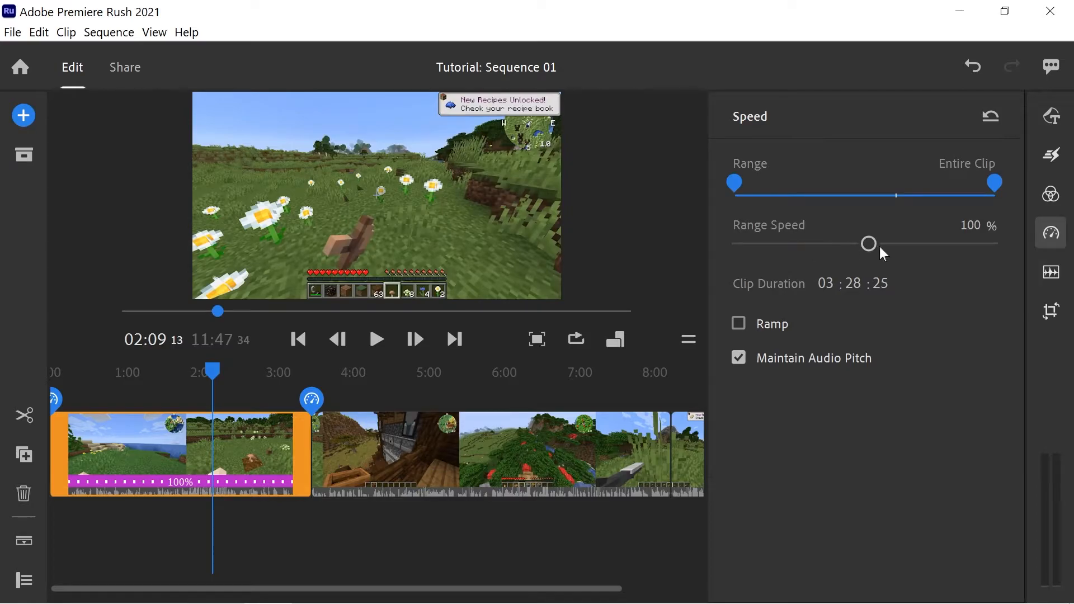
pyautogui.moveTo(879, 246); pyautogui.dragTo(1012, 246)
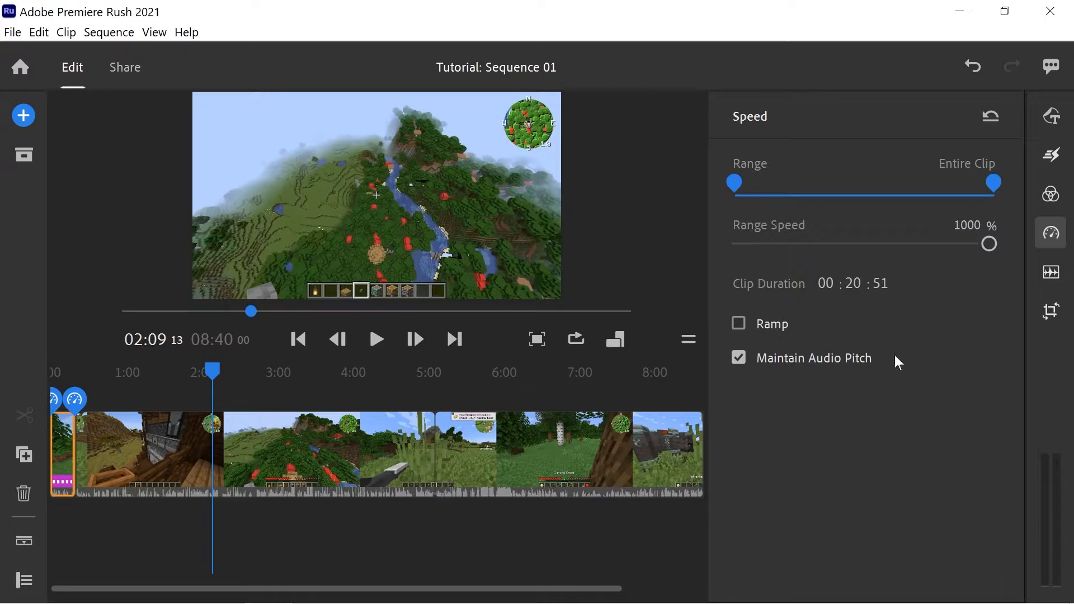
# Play the sped-up first segment from the start of the sequence and try the Ramp option.
pyautogui.moveTo(178, 370); pyautogui.dragTo(42, 380)
pyautogui.click(375, 339)
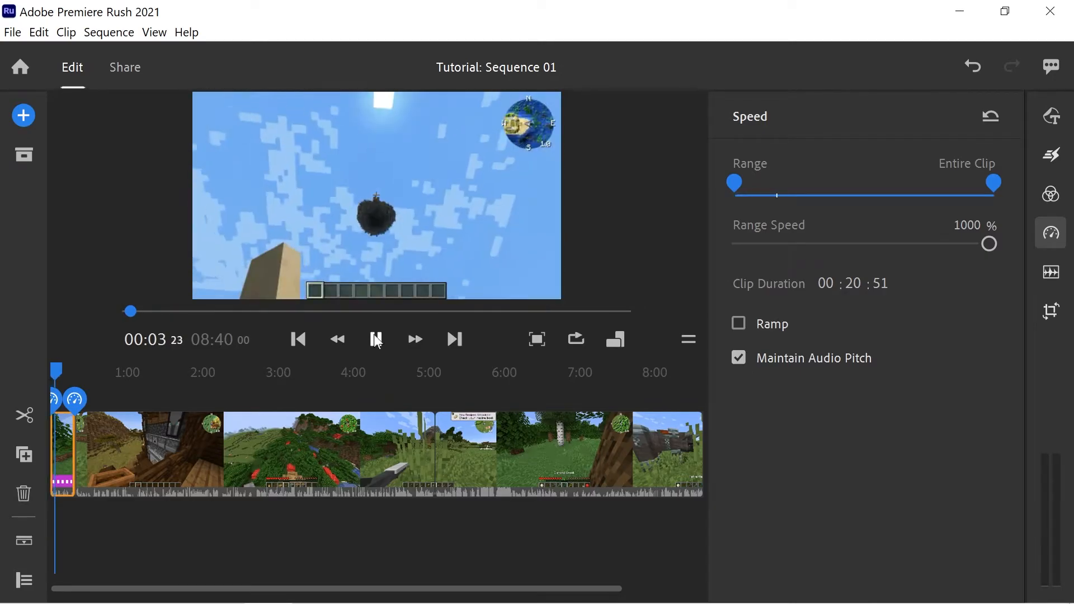
pyautogui.click(739, 323)
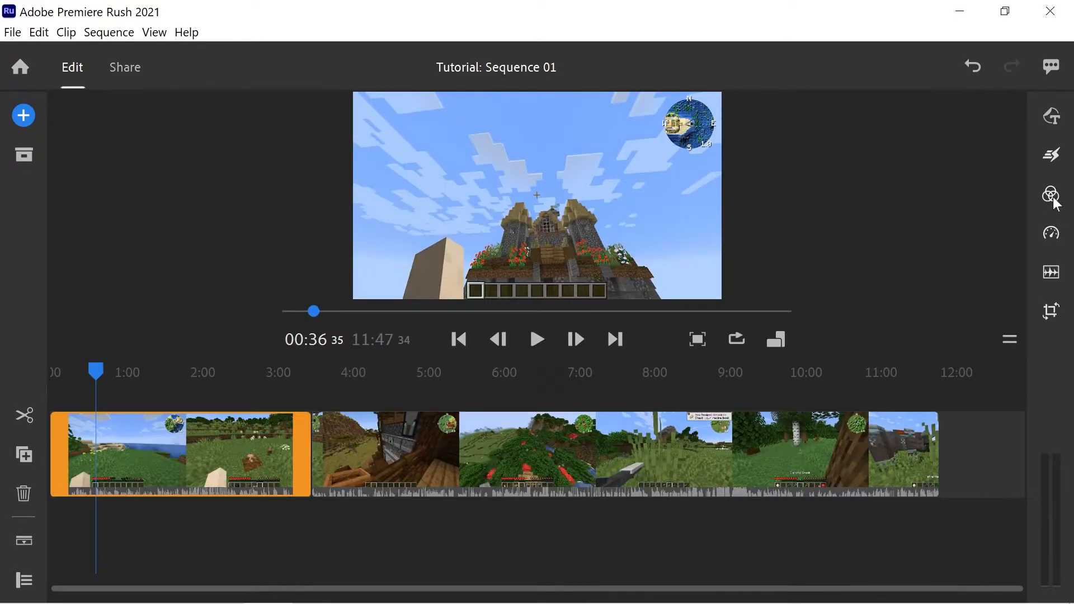
# Apply the SL Kodak color preset to the first segment and compare it with neighbouring built-in presets.
pyautogui.click(1053, 201)
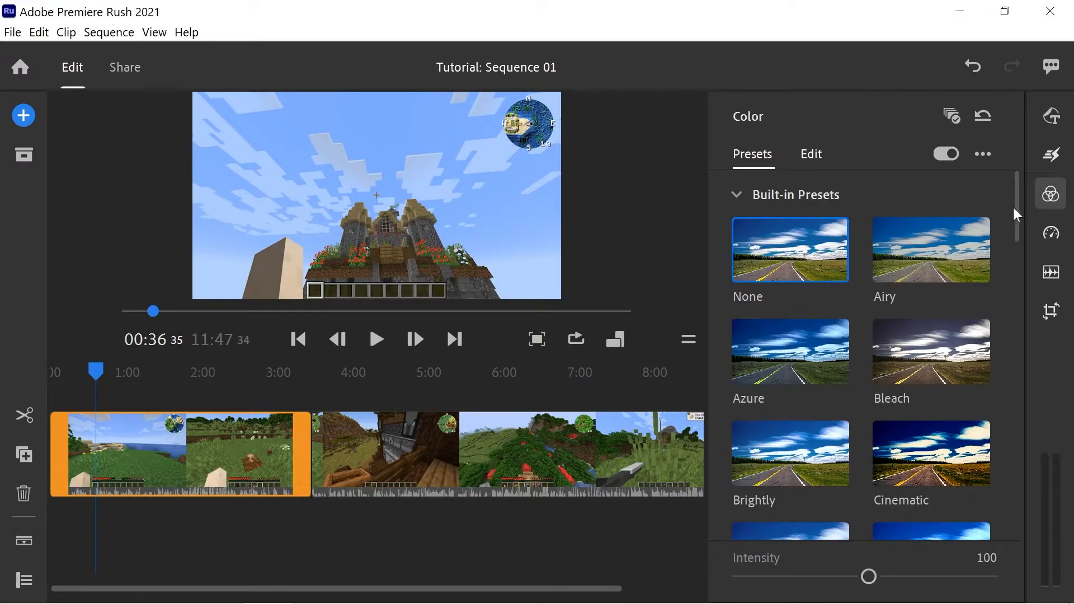
pyautogui.moveTo(1015, 201); pyautogui.dragTo(994, 443)
pyautogui.click(789, 414)
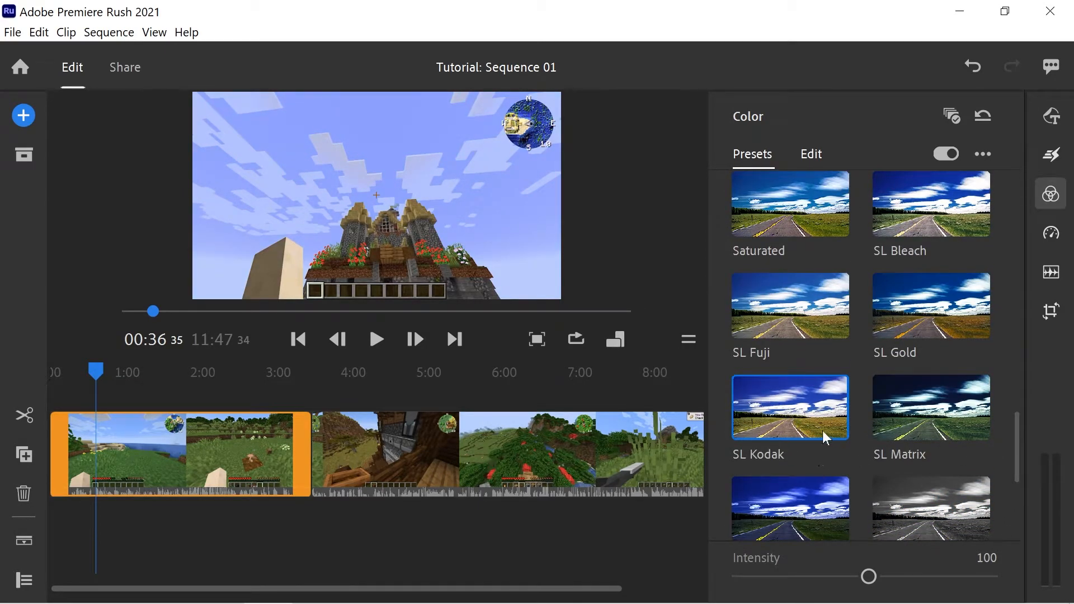
pyautogui.click(945, 429)
pyautogui.click(791, 427)
pyautogui.click(916, 432)
pyautogui.click(800, 415)
pyautogui.click(782, 228)
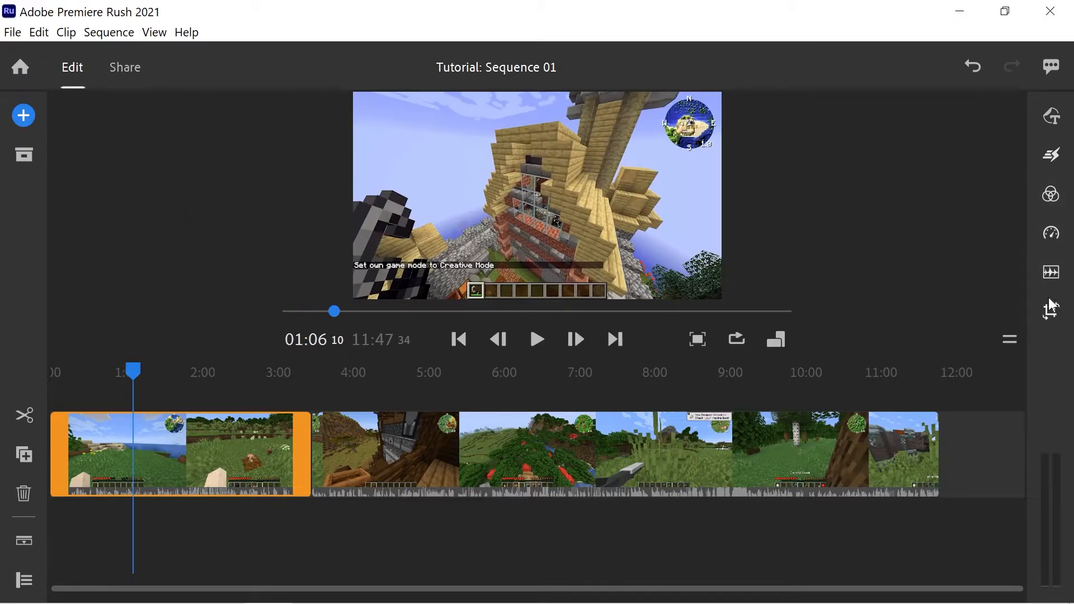
# Try shifting the first segment to a horizontal position of 1429 and rotating it to 4°.
pyautogui.click(1050, 308)
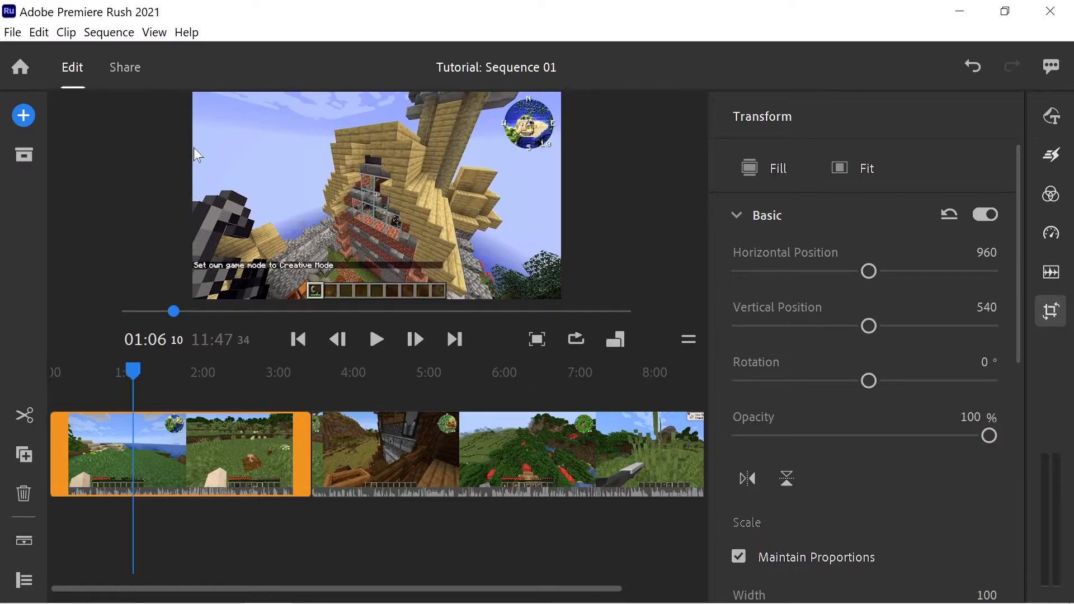
pyautogui.moveTo(867, 263); pyautogui.dragTo(893, 263)
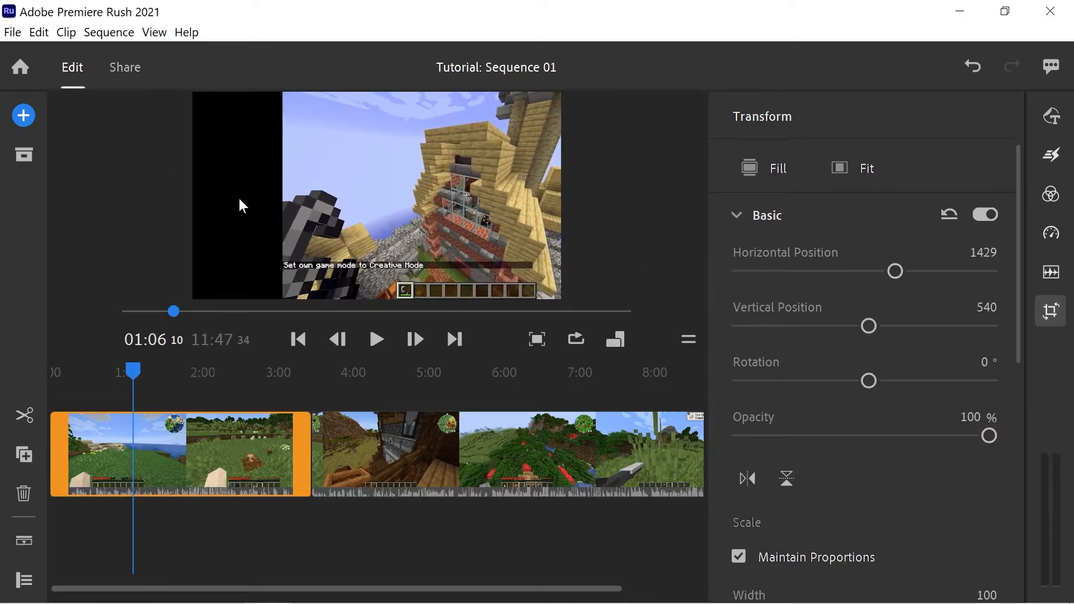
pyautogui.moveTo(1019, 300); pyautogui.dragTo(1024, 408)
pyautogui.moveTo(872, 385); pyautogui.dragTo(867, 412)
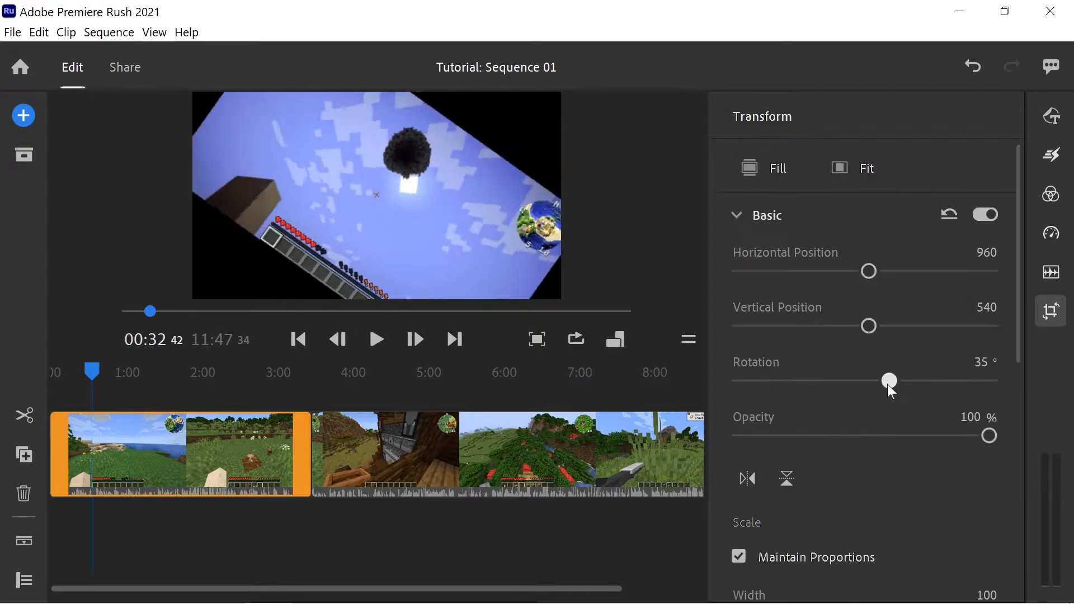
pyautogui.moveTo(889, 385); pyautogui.dragTo(865, 402)
# Try scaling the first segment proportionally to 117 and rotating it to -6°.
pyautogui.moveTo(1019, 333); pyautogui.dragTo(1009, 391)
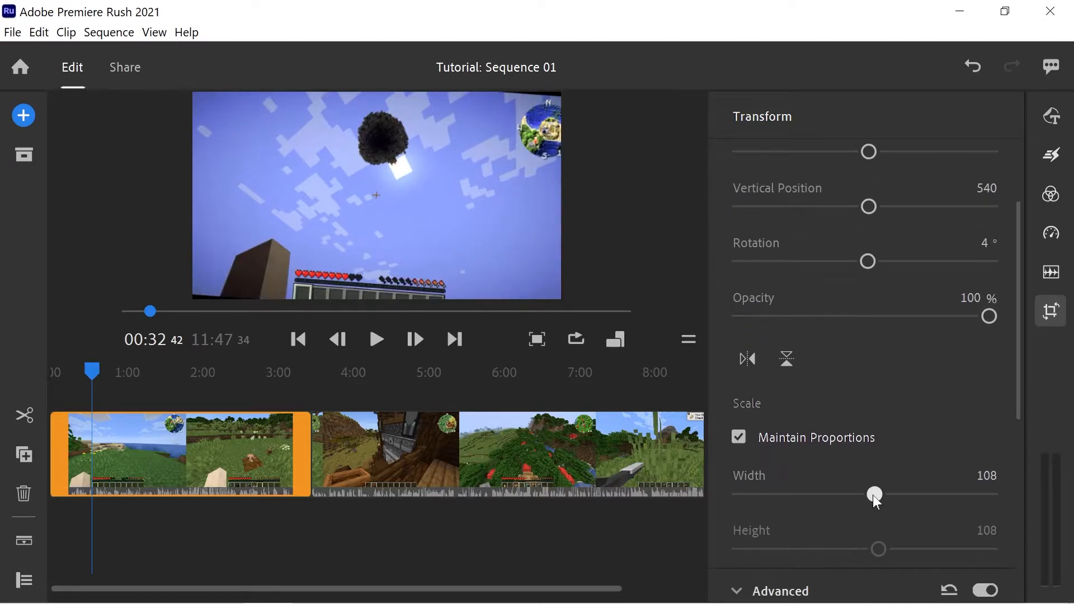
pyautogui.moveTo(873, 495); pyautogui.dragTo(884, 493)
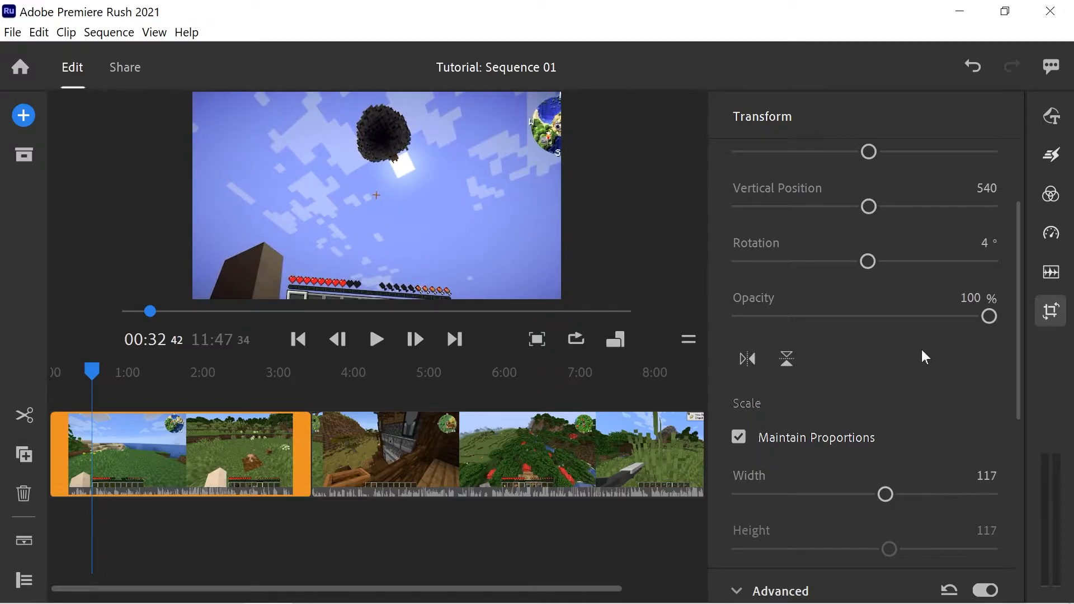
pyautogui.moveTo(871, 261); pyautogui.dragTo(859, 260)
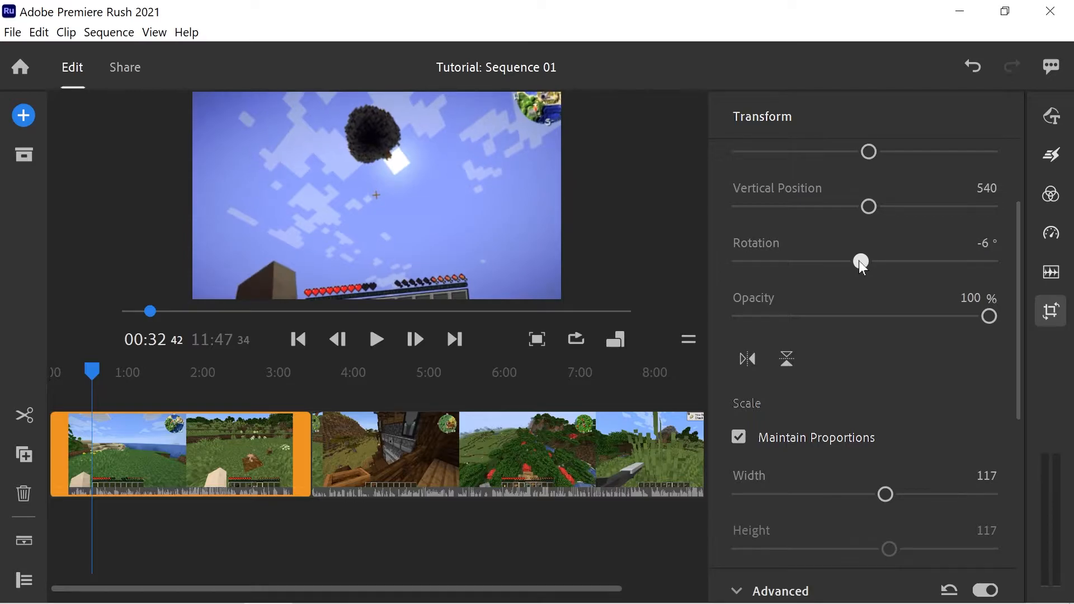
# Mirror the first segment horizontally, and try flipping it vertically and back.
pyautogui.click(753, 370)
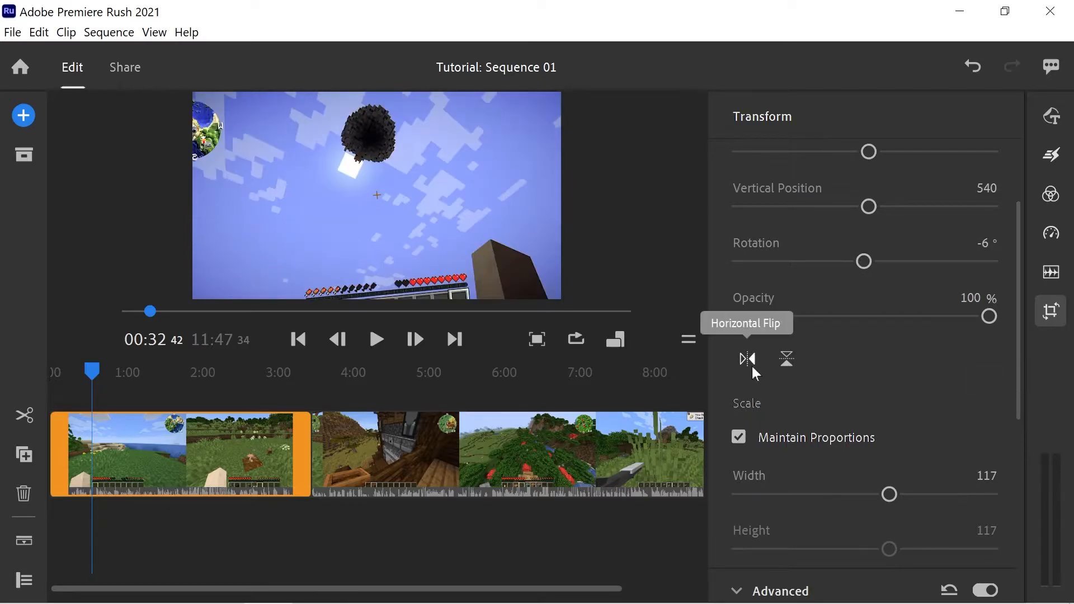
pyautogui.click(785, 365)
pyautogui.click(785, 365)
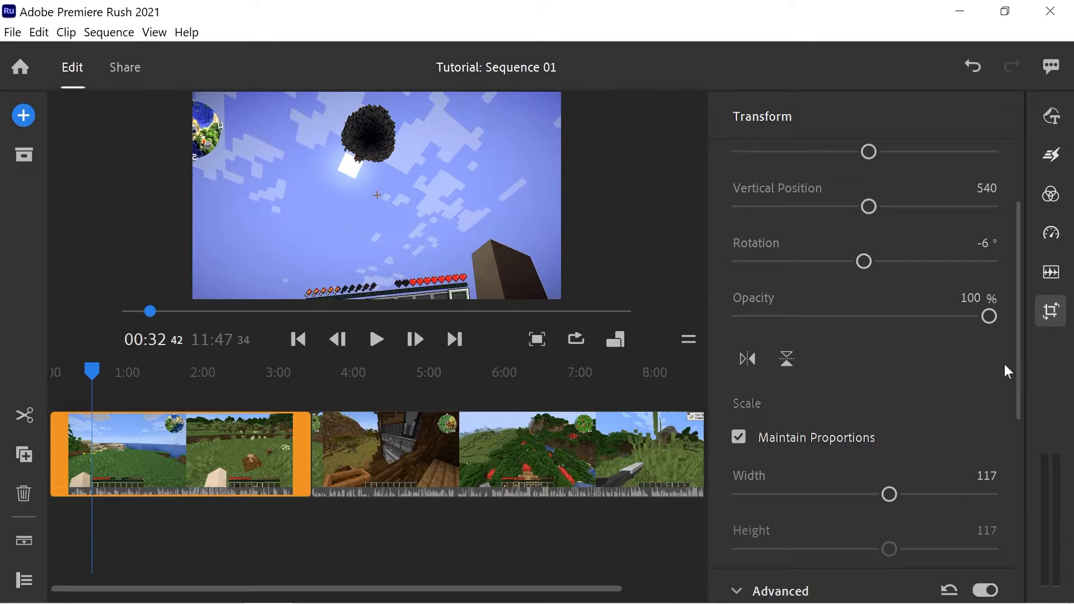
# Try cropping the first segment from its top and bottom edges.
pyautogui.moveTo(1019, 361); pyautogui.dragTo(1026, 523)
pyautogui.moveTo(742, 353); pyautogui.dragTo(700, 362)
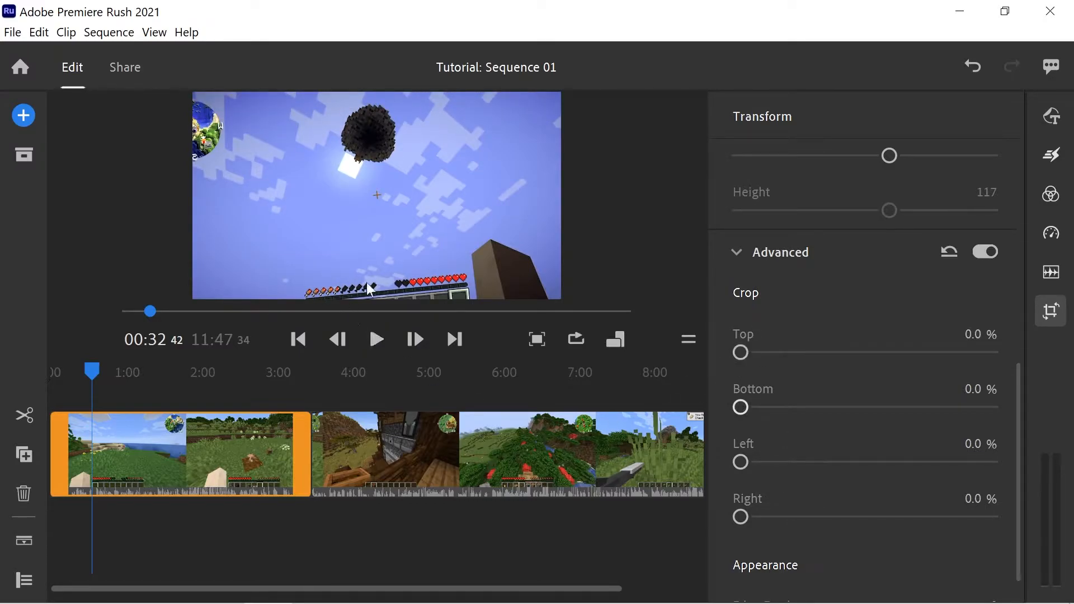
pyautogui.moveTo(740, 408); pyautogui.dragTo(807, 424)
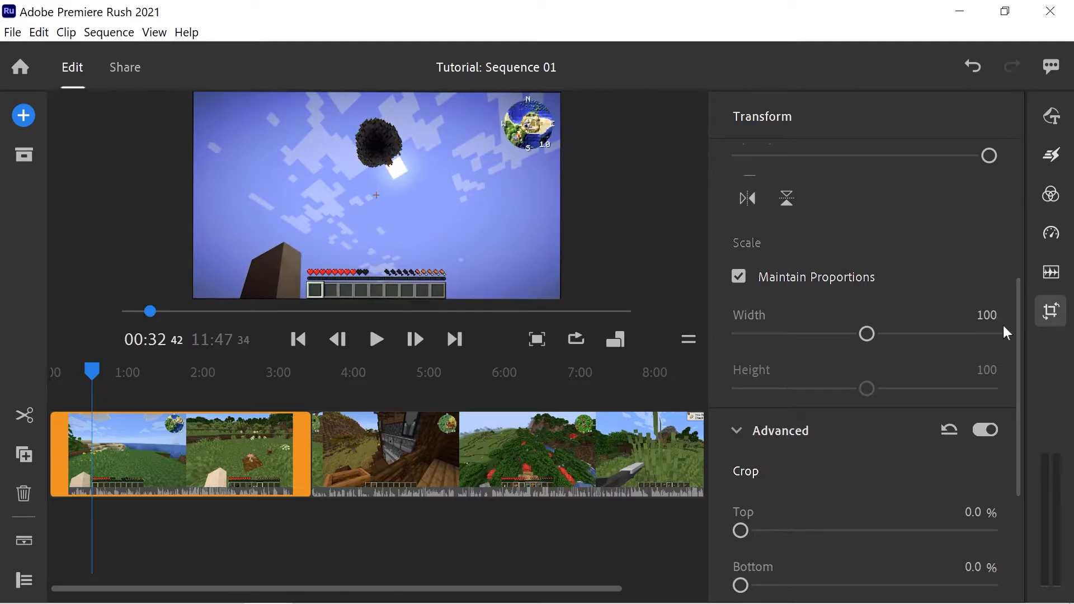
# Try the first segment's edge feather at its maximum and reduce it again.
pyautogui.moveTo(1021, 318); pyautogui.dragTo(1032, 460)
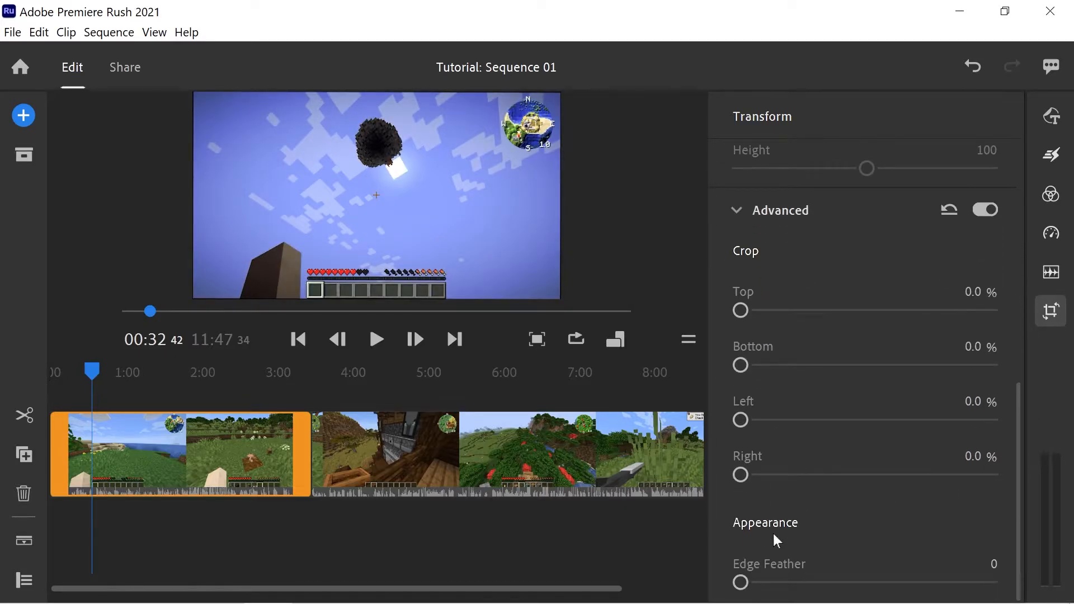
pyautogui.moveTo(740, 582); pyautogui.dragTo(989, 582)
pyautogui.moveTo(980, 597); pyautogui.dragTo(808, 596)
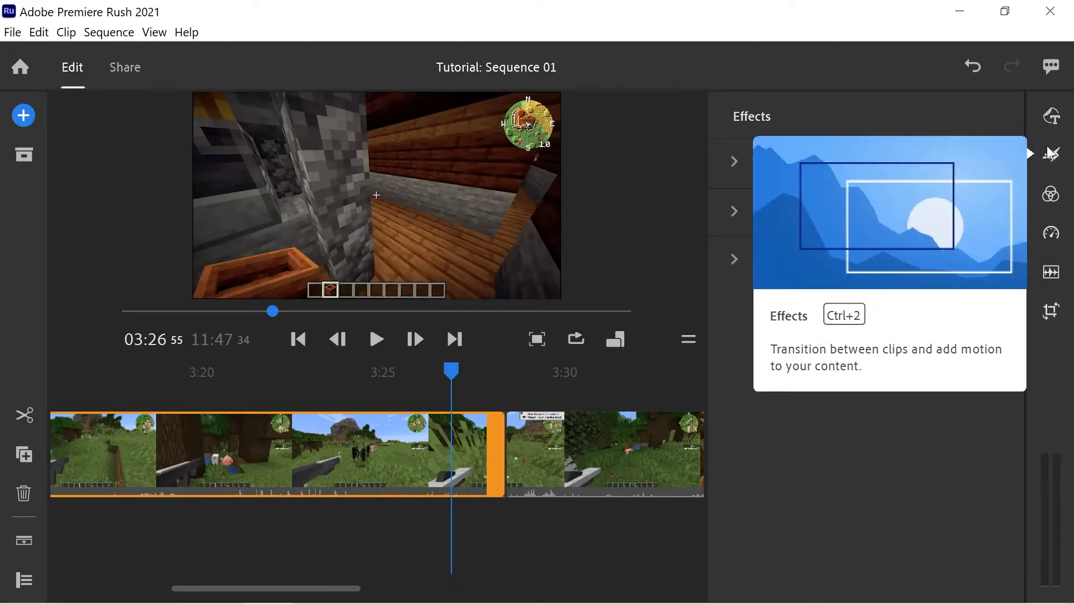
# Look over the available transition effects, the graphics settings and the title templates.
pyautogui.click(741, 164)
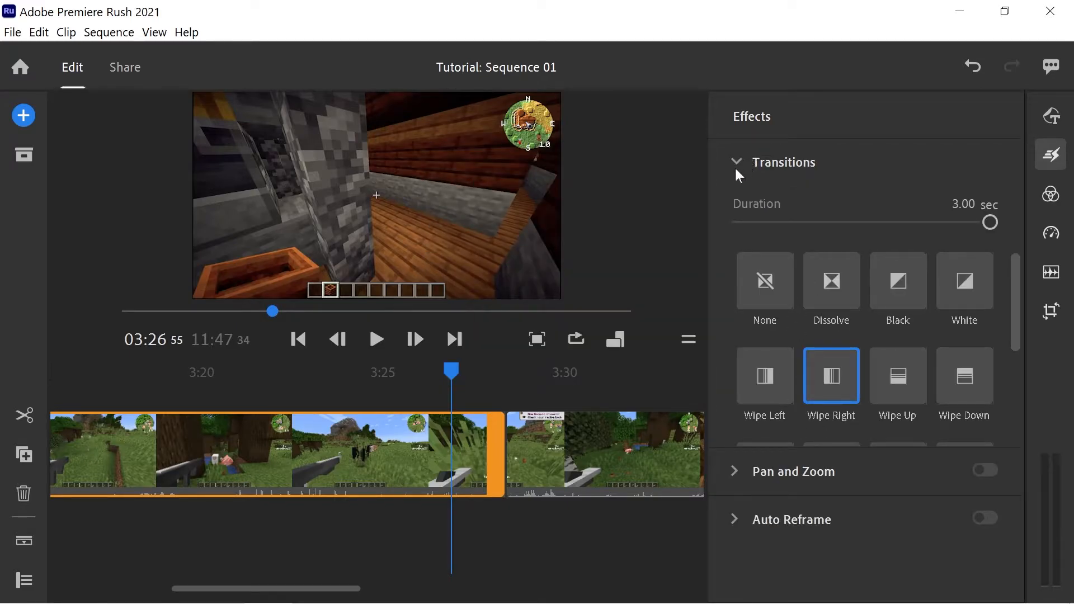
pyautogui.click(736, 163)
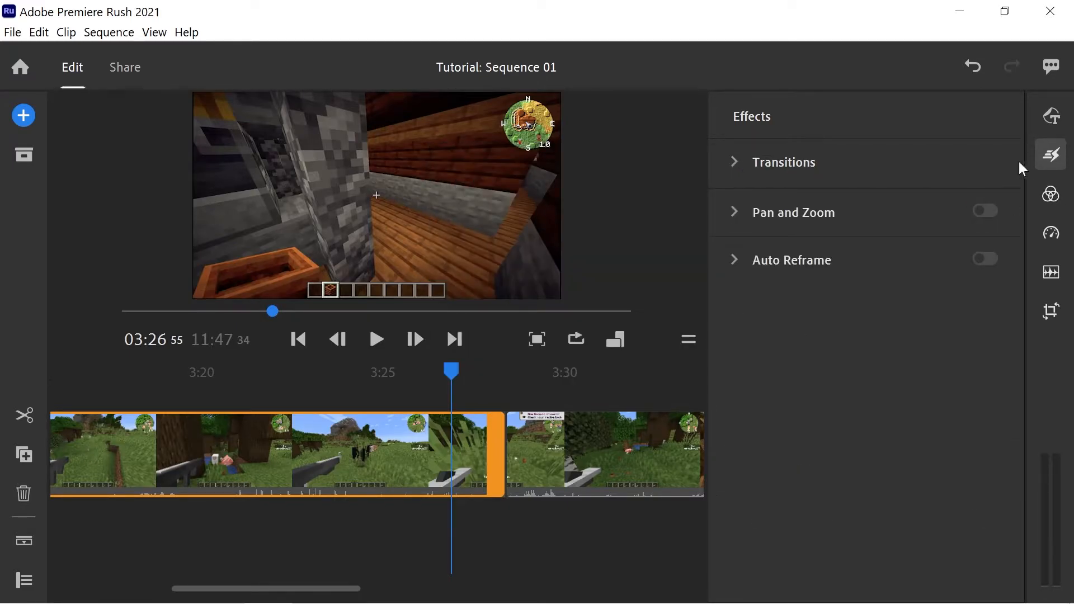
pyautogui.click(1050, 122)
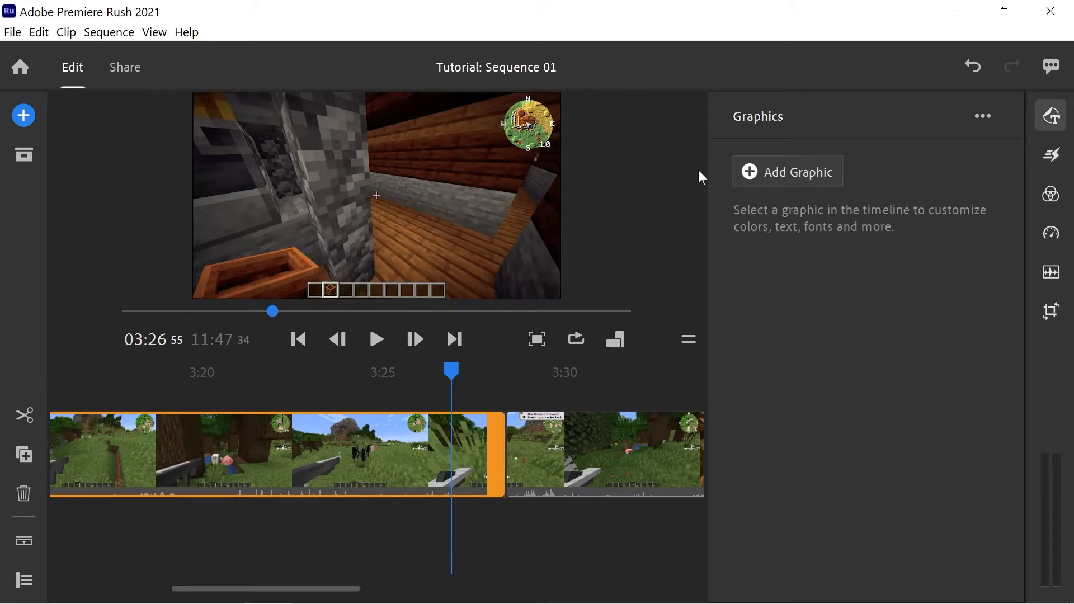
pyautogui.click(23, 115)
pyautogui.click(207, 168)
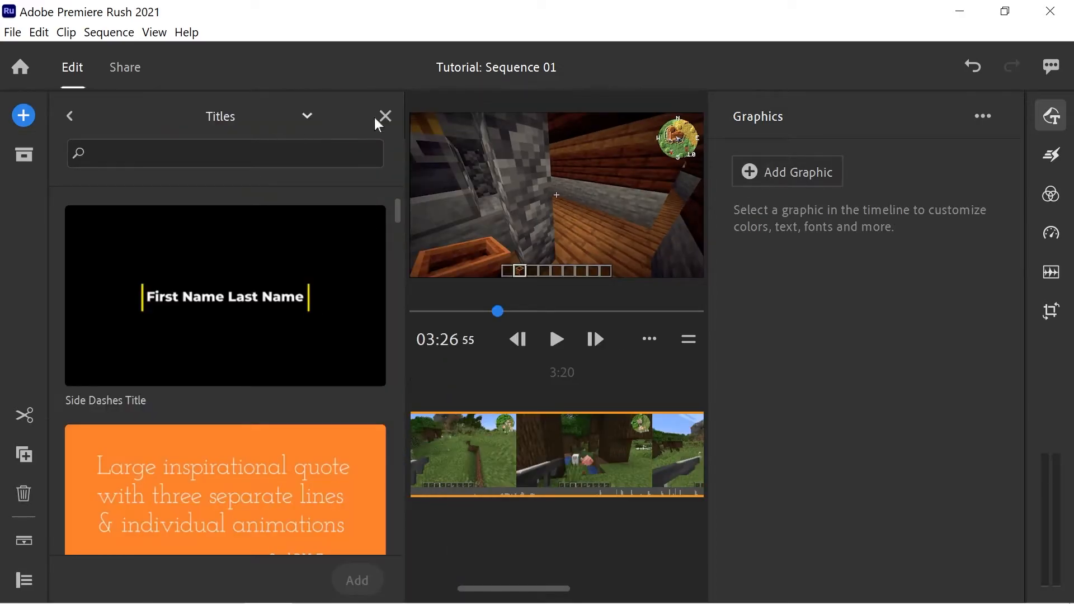
pyautogui.click(385, 116)
# Add the Wobble Transition graphic to the timeline and move it over the cut at about 3:28.
pyautogui.click(23, 115)
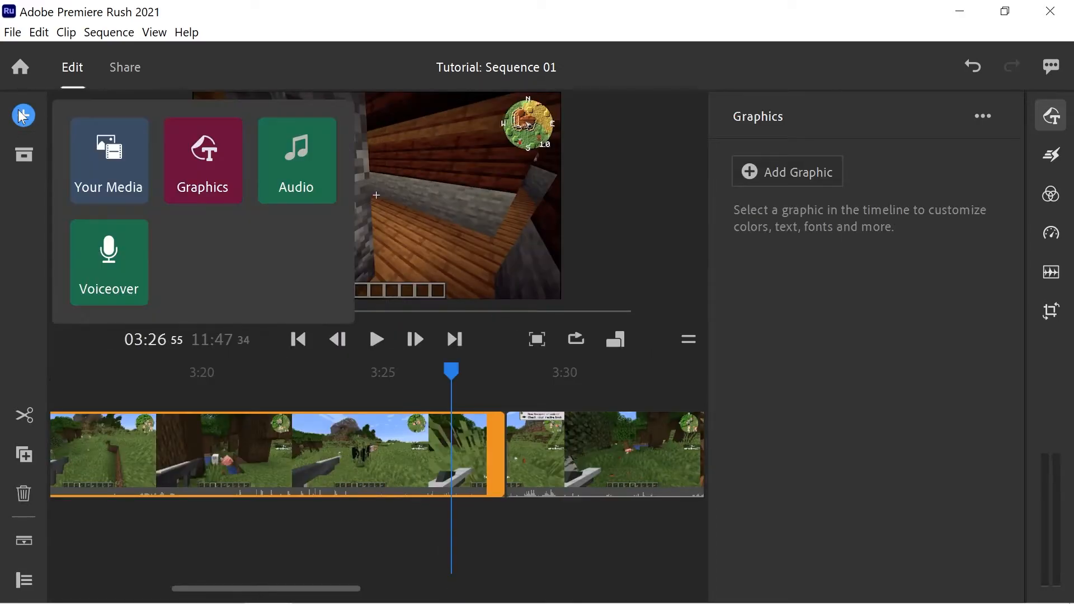
pyautogui.click(179, 149)
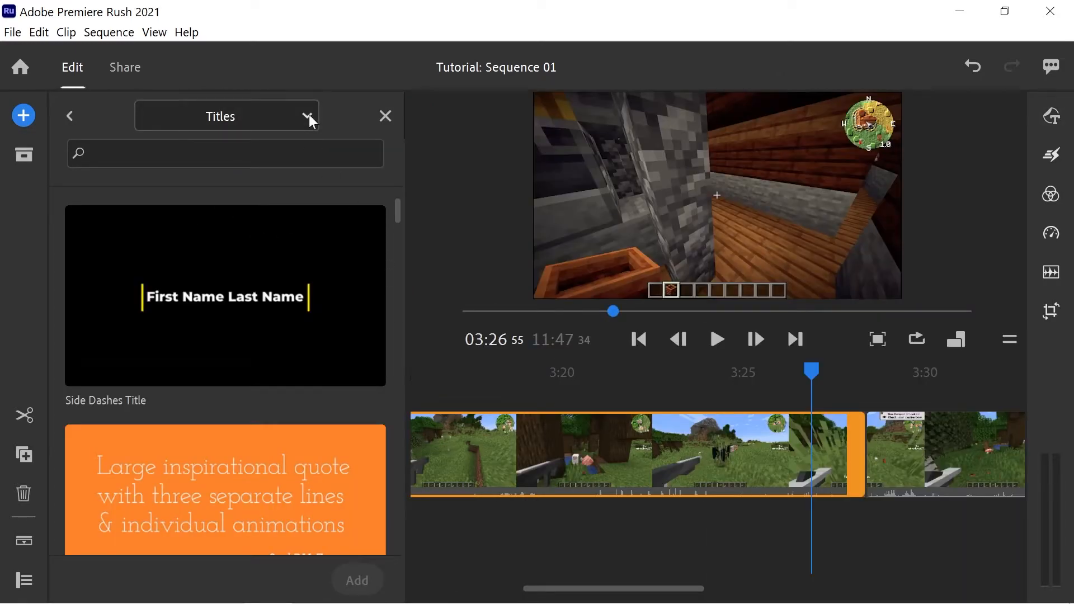
pyautogui.click(309, 117)
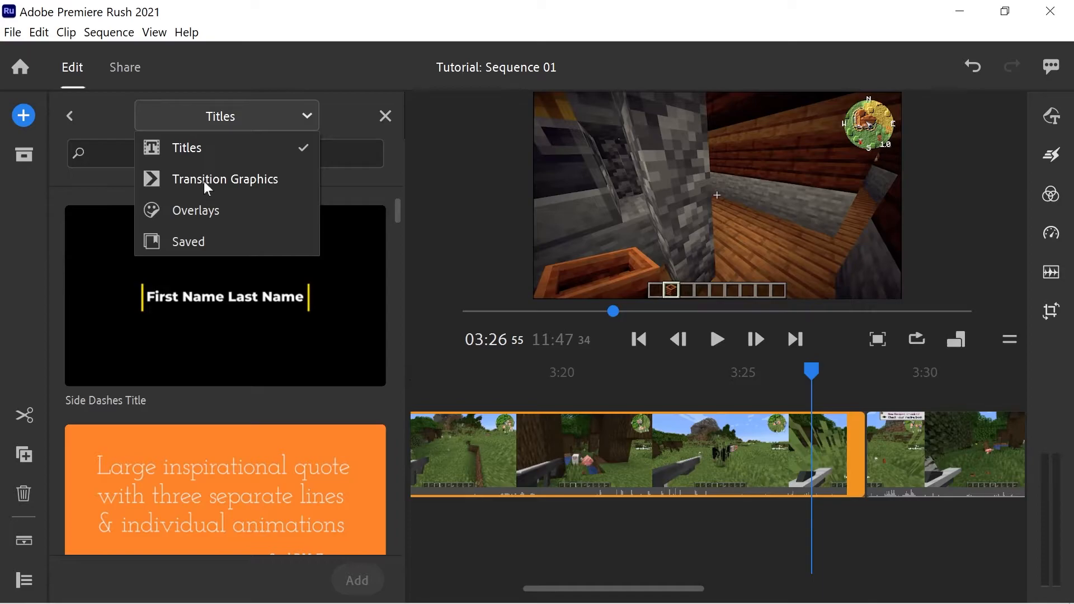
pyautogui.click(251, 177)
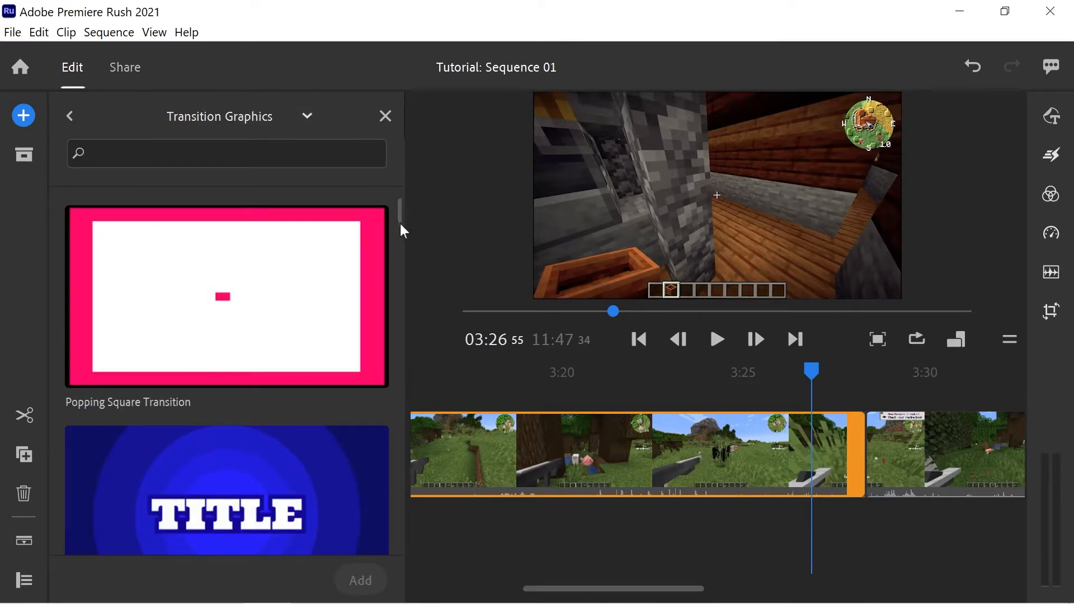
pyautogui.moveTo(399, 214); pyautogui.dragTo(398, 240)
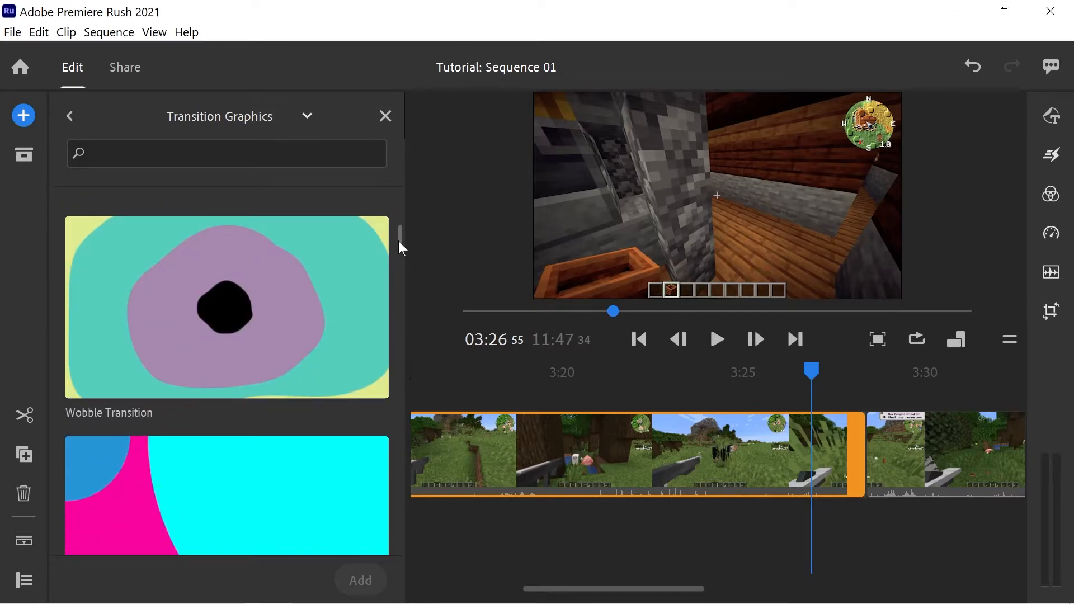
pyautogui.click(194, 319)
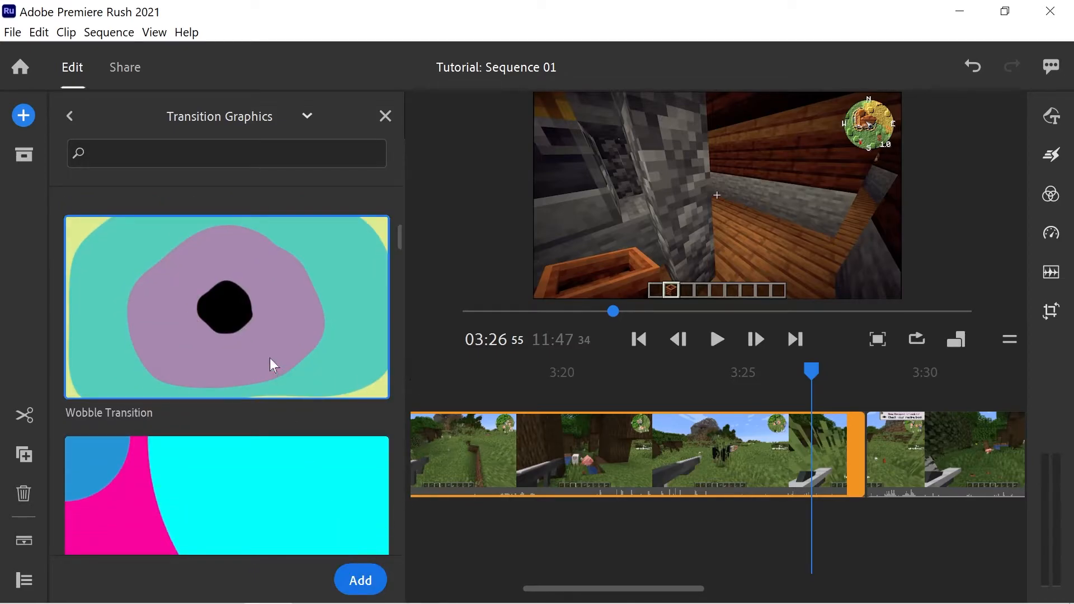
pyautogui.click(369, 583)
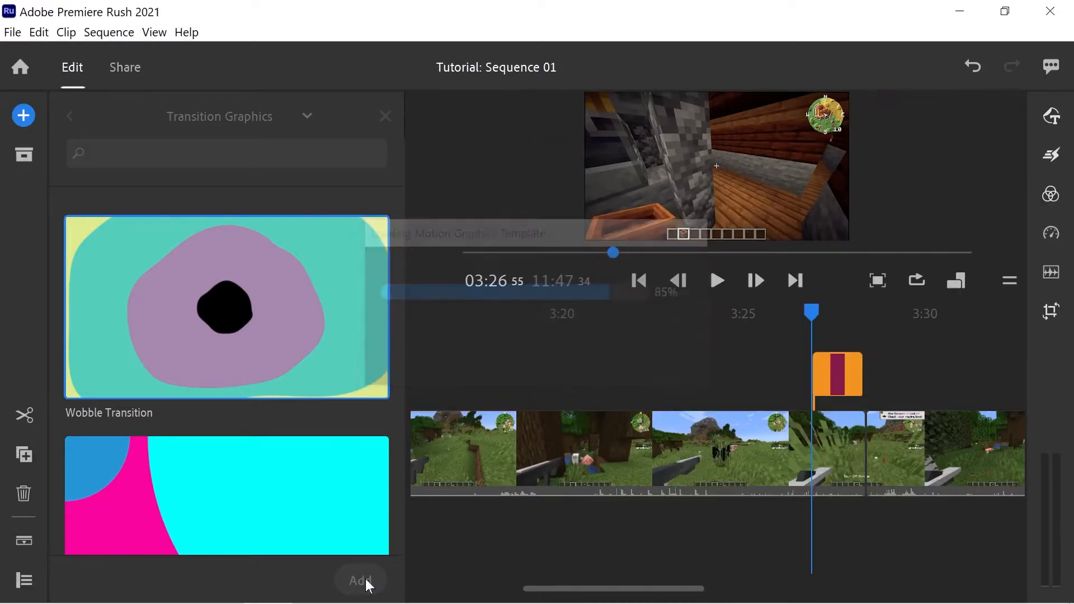
pyautogui.moveTo(833, 374); pyautogui.dragTo(858, 384)
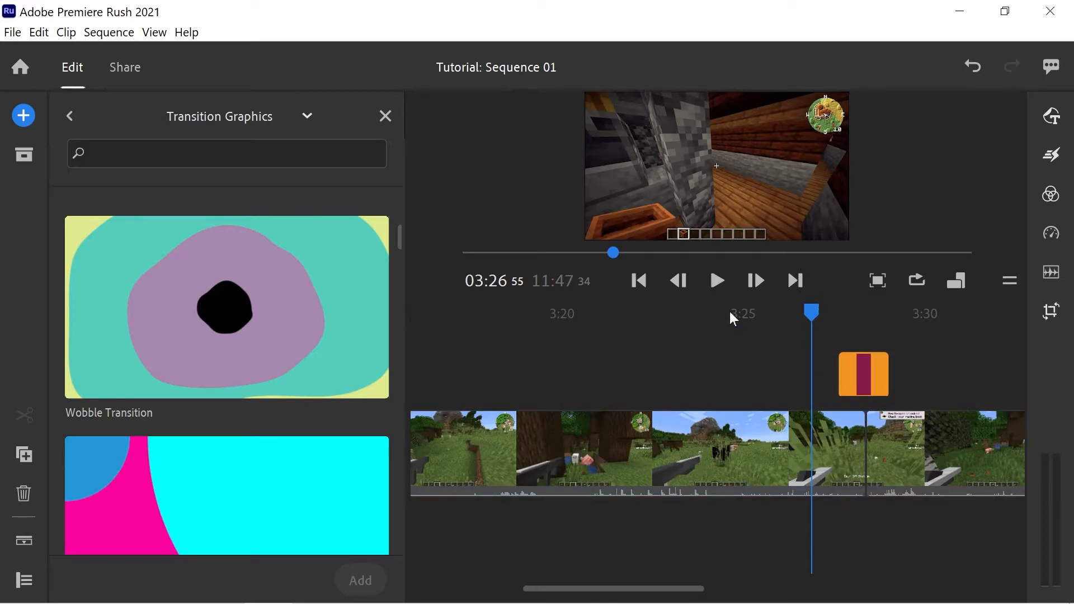
# Preview the transition graphic in full screen, playing from about 3:27.
pyautogui.moveTo(819, 308); pyautogui.dragTo(823, 306)
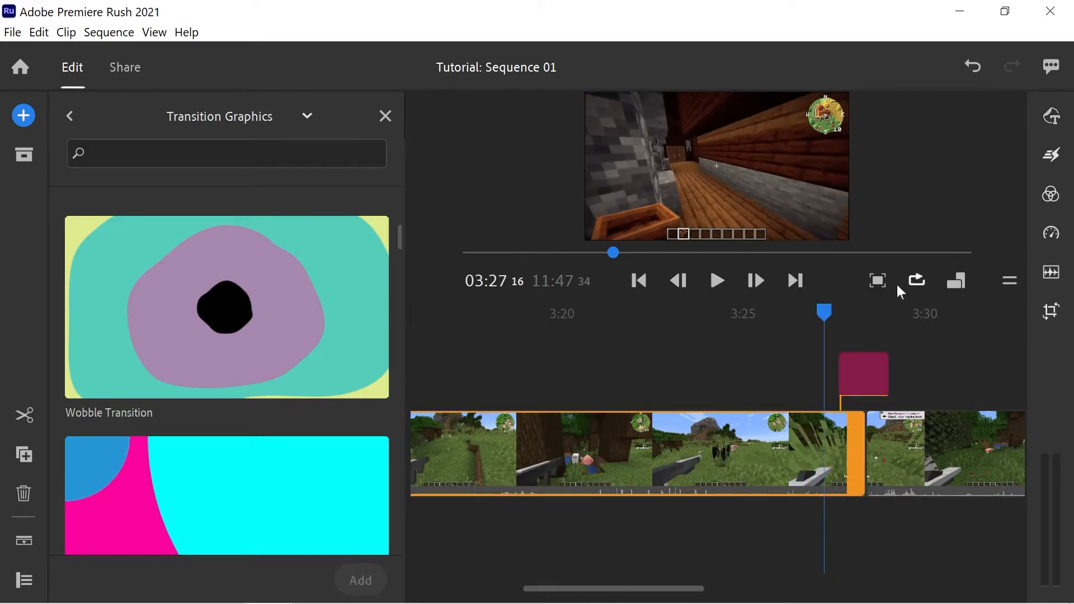
pyautogui.click(877, 280)
pyautogui.click(537, 586)
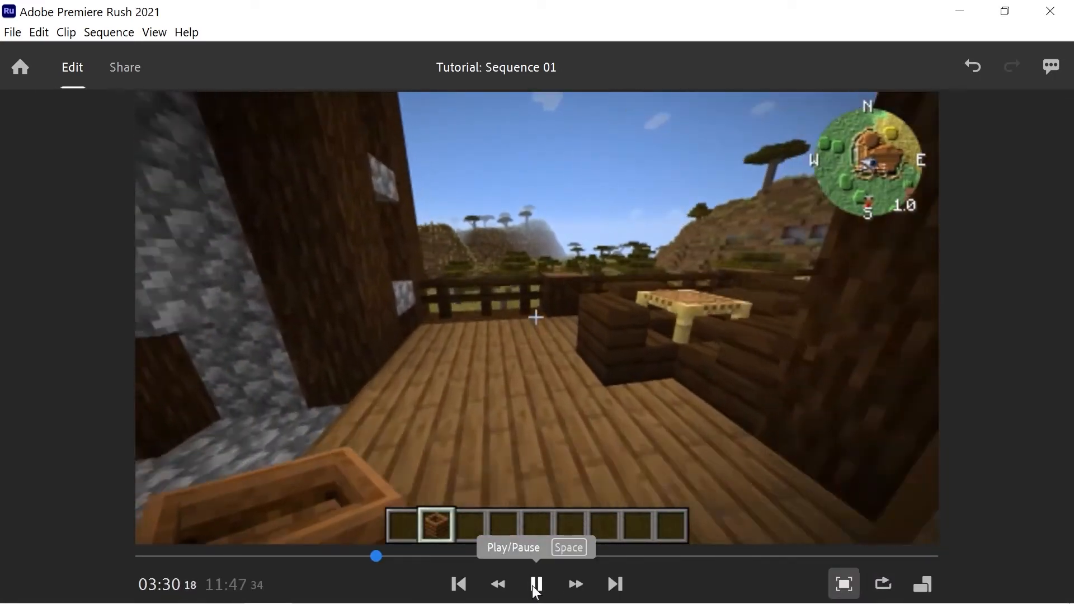
# Stop the playback, exit full screen and return the playhead to about 3:28 within the transition graphic.
pyautogui.click(536, 586)
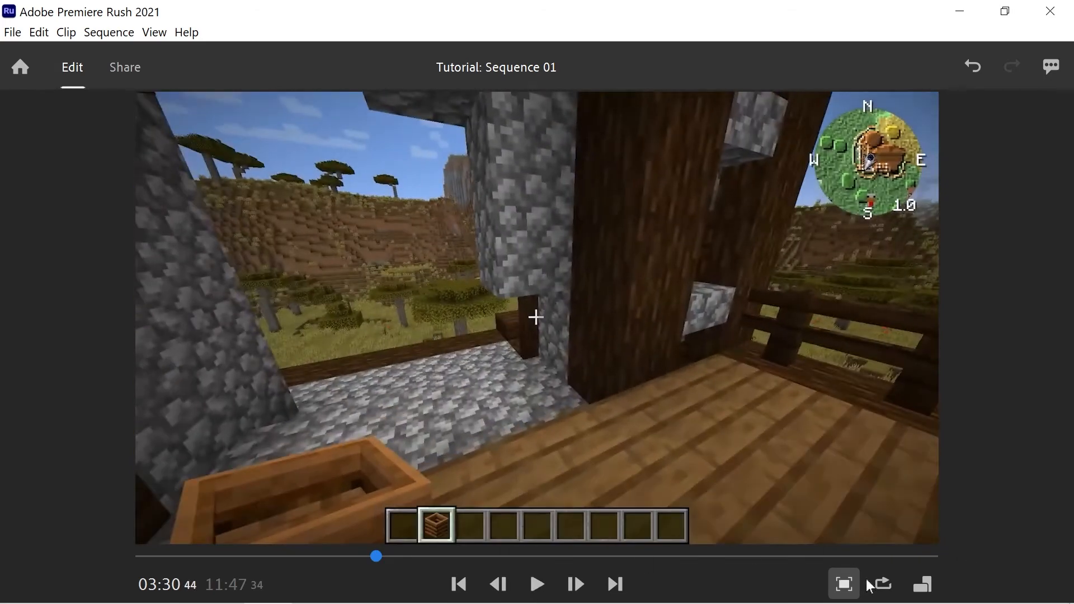
pyautogui.click(843, 584)
pyautogui.moveTo(950, 313); pyautogui.dragTo(858, 325)
pyautogui.click(383, 114)
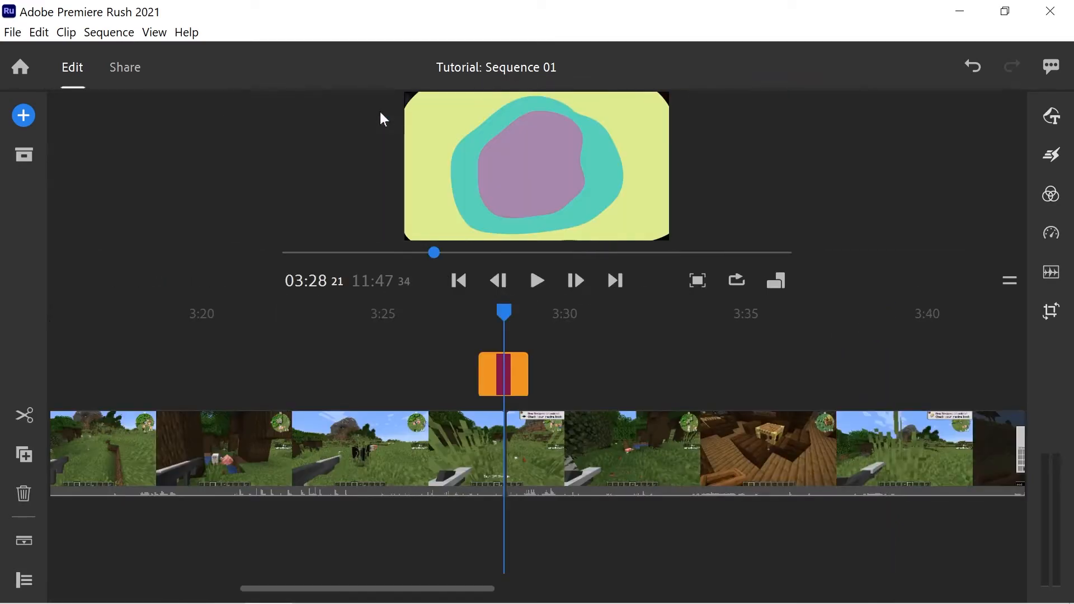
pyautogui.moveTo(510, 309)
pyautogui.mouseDown()
pyautogui.moveTo(474, 311)
pyautogui.moveTo(509, 308)
pyautogui.mouseUp()
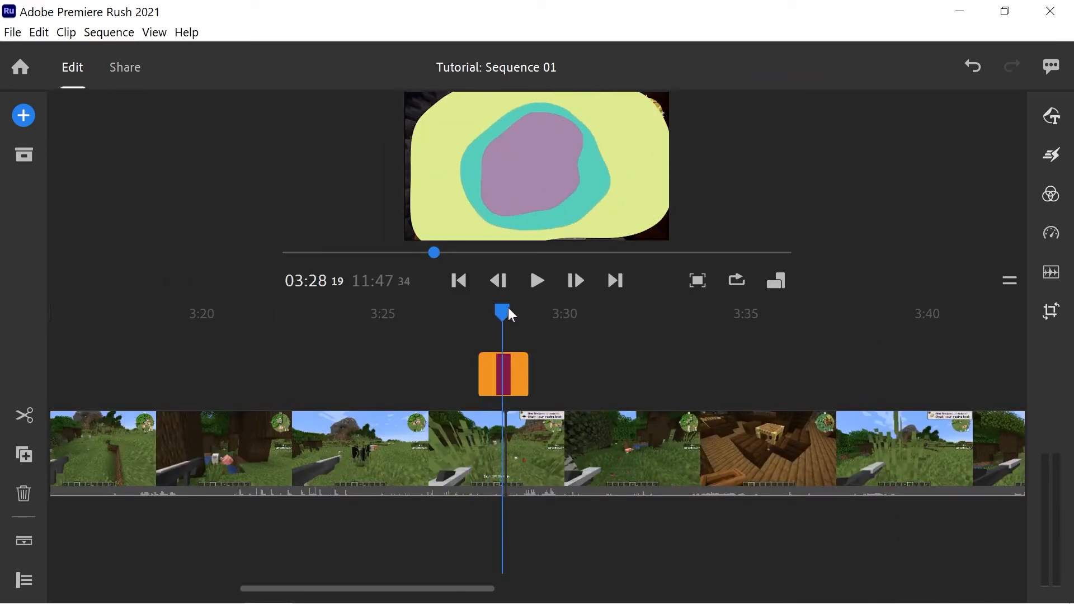
# Set the shape color of the transition graphic's innermost wobble to teal 508B84.
pyautogui.click(1054, 119)
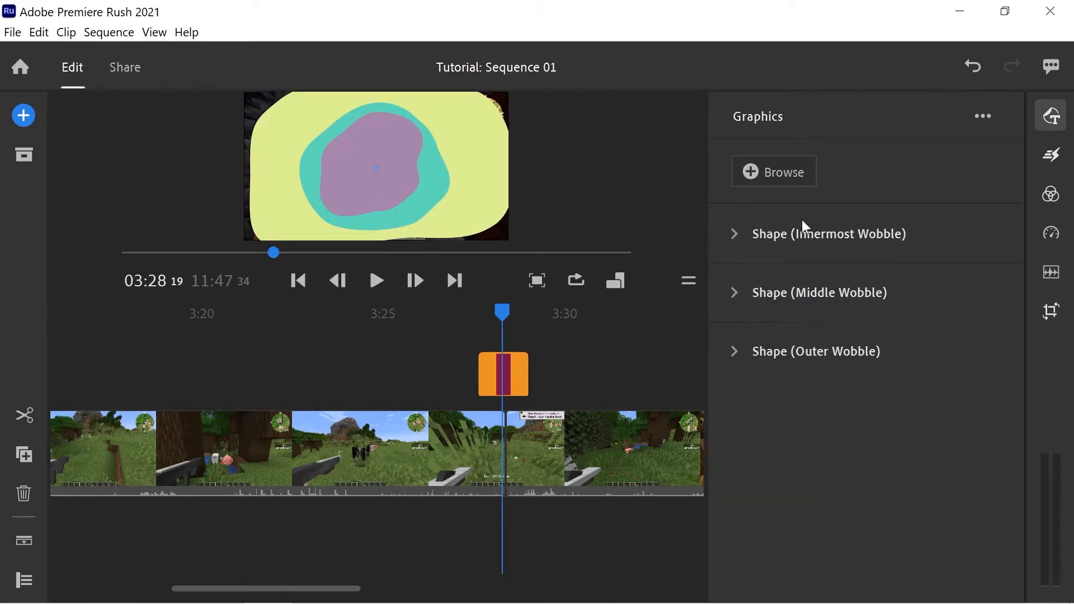
pyautogui.click(734, 235)
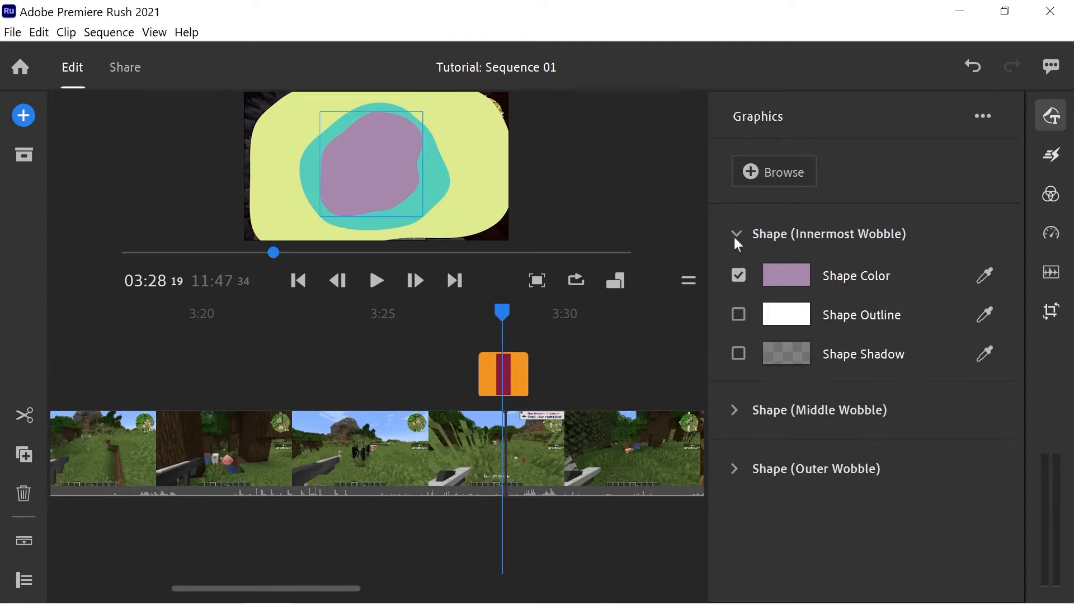
pyautogui.click(783, 276)
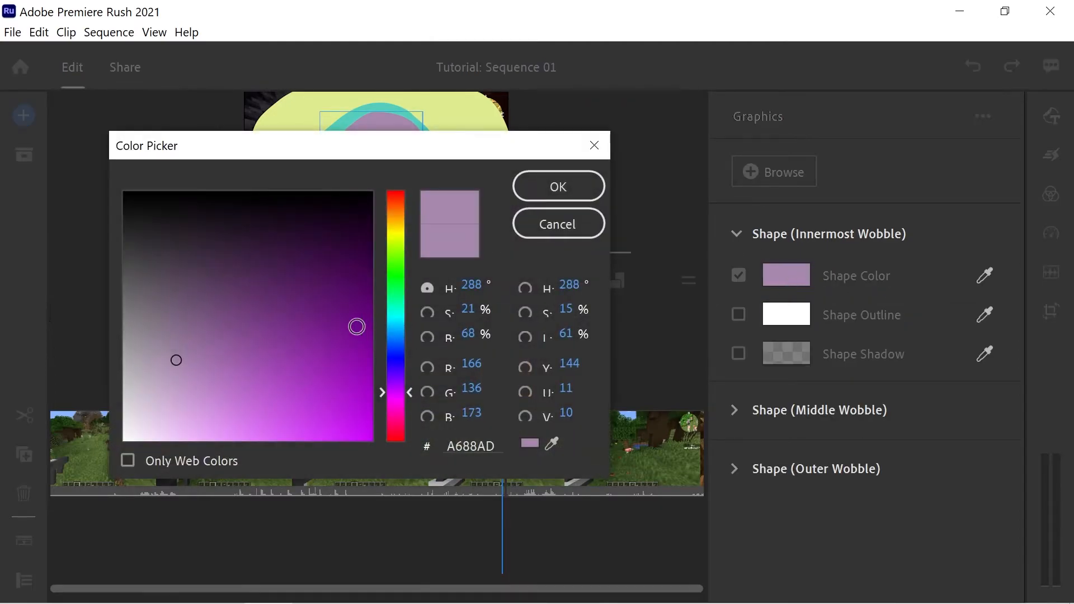
pyautogui.click(396, 311)
pyautogui.click(360, 291)
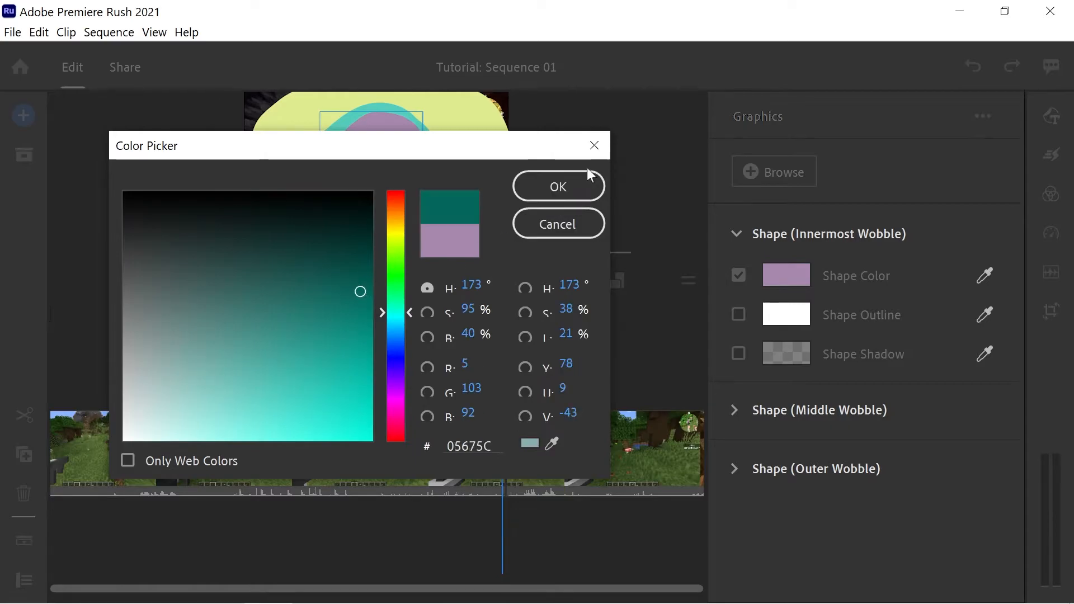
pyautogui.click(319, 302)
pyautogui.click(229, 326)
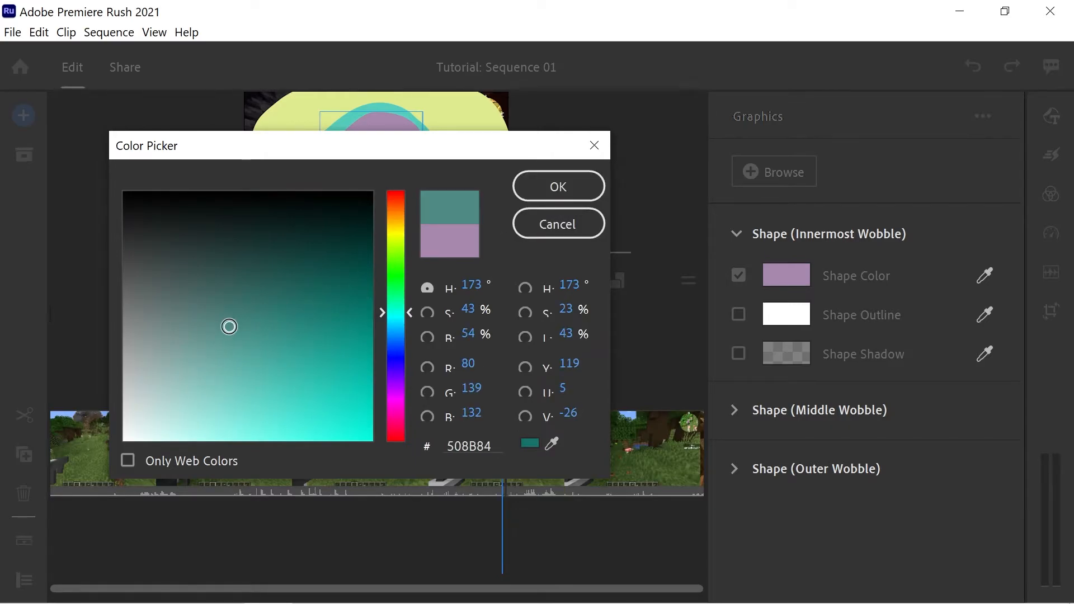
pyautogui.click(558, 187)
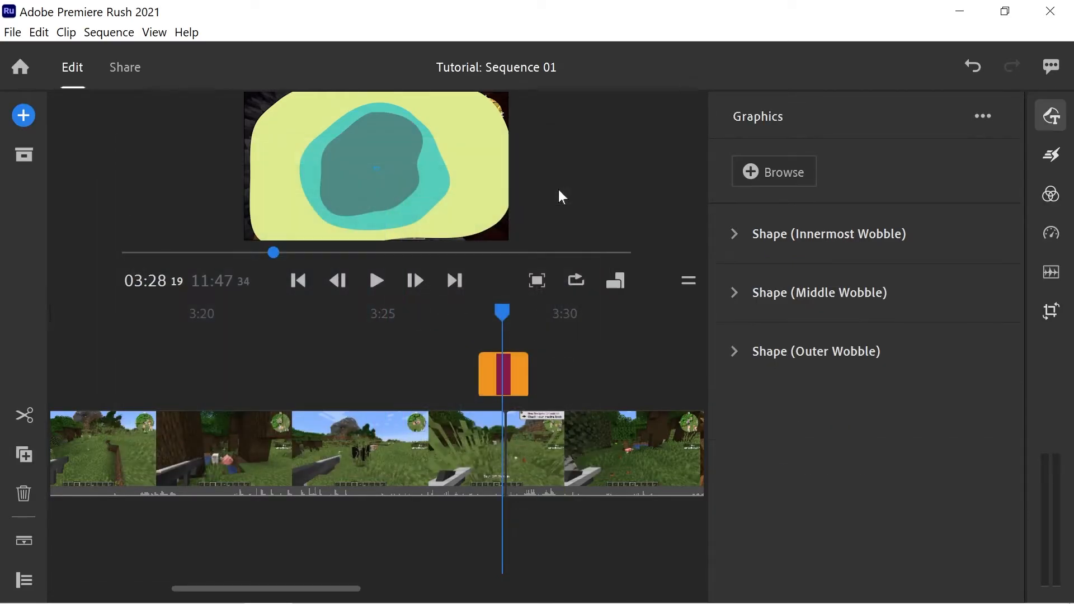
# Turn on the middle wobble's shape shadow and give it the color 07868A.
pyautogui.click(736, 294)
pyautogui.click(787, 418)
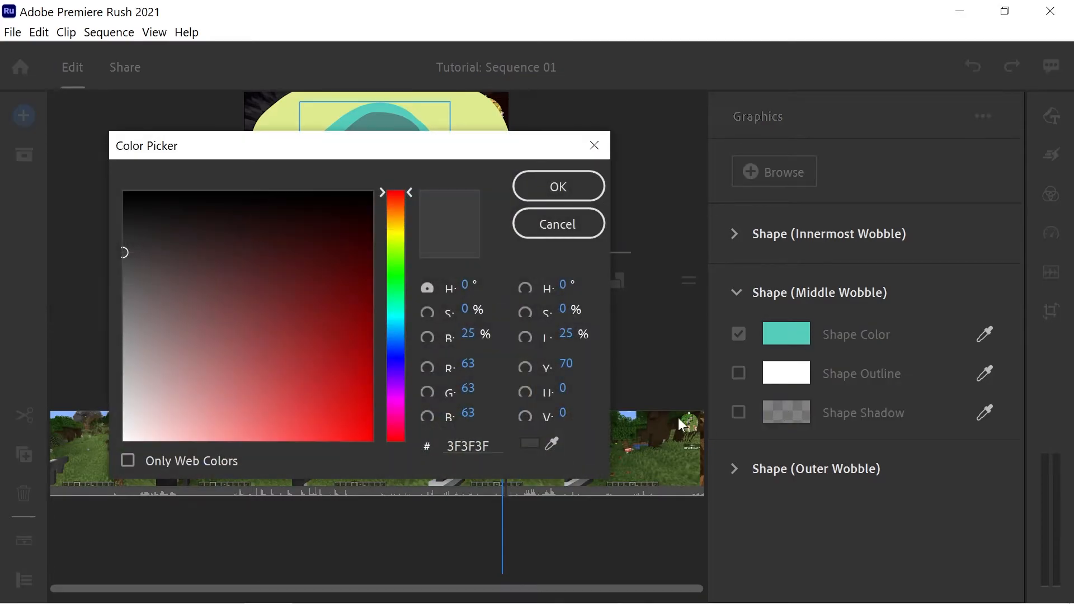
pyautogui.click(396, 319)
pyautogui.click(360, 326)
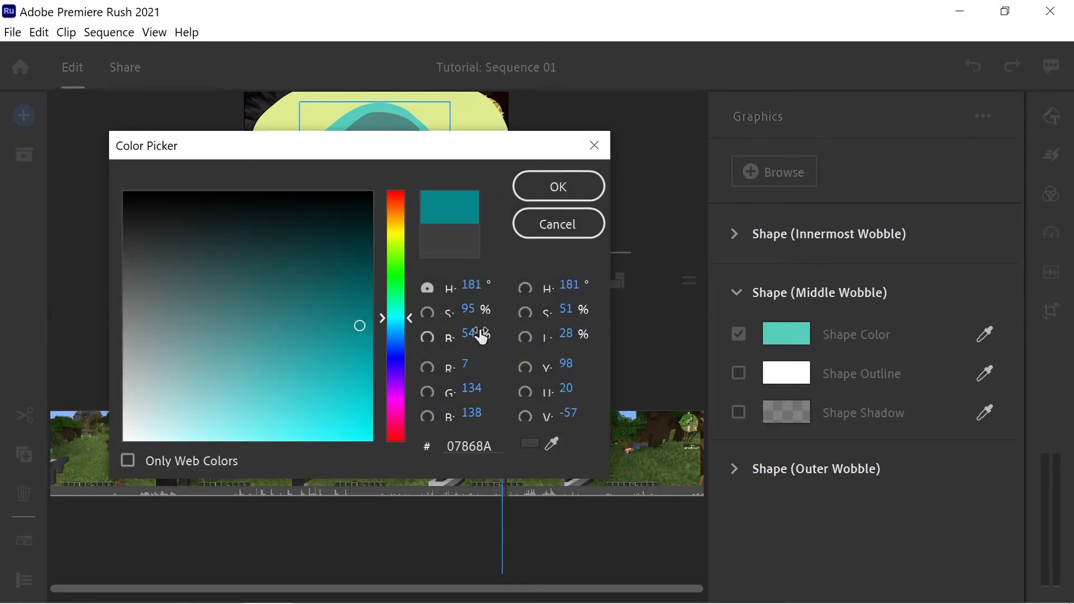
pyautogui.click(578, 186)
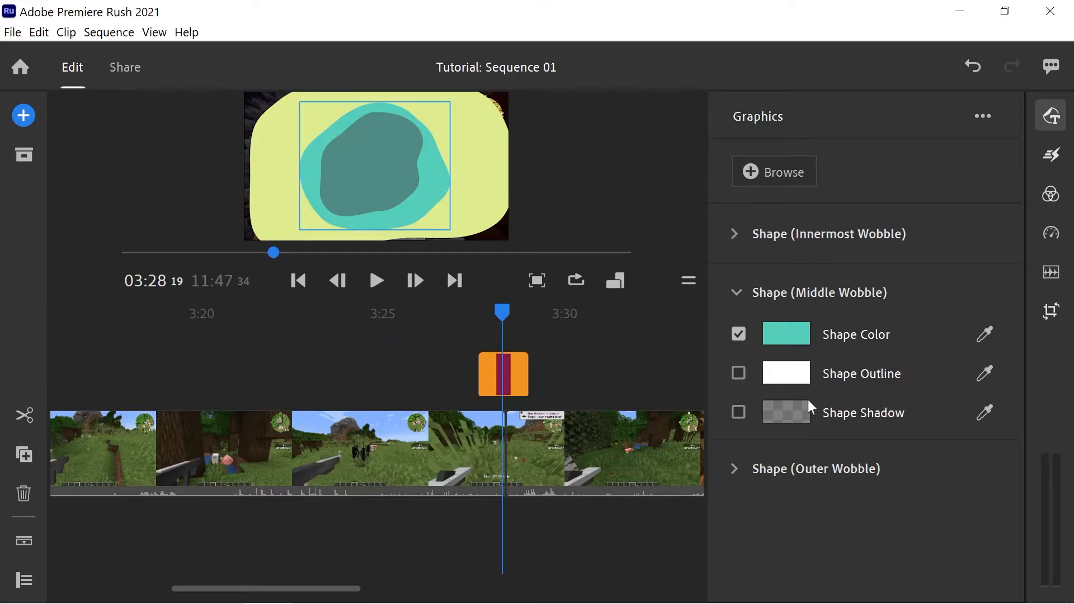
pyautogui.click(741, 413)
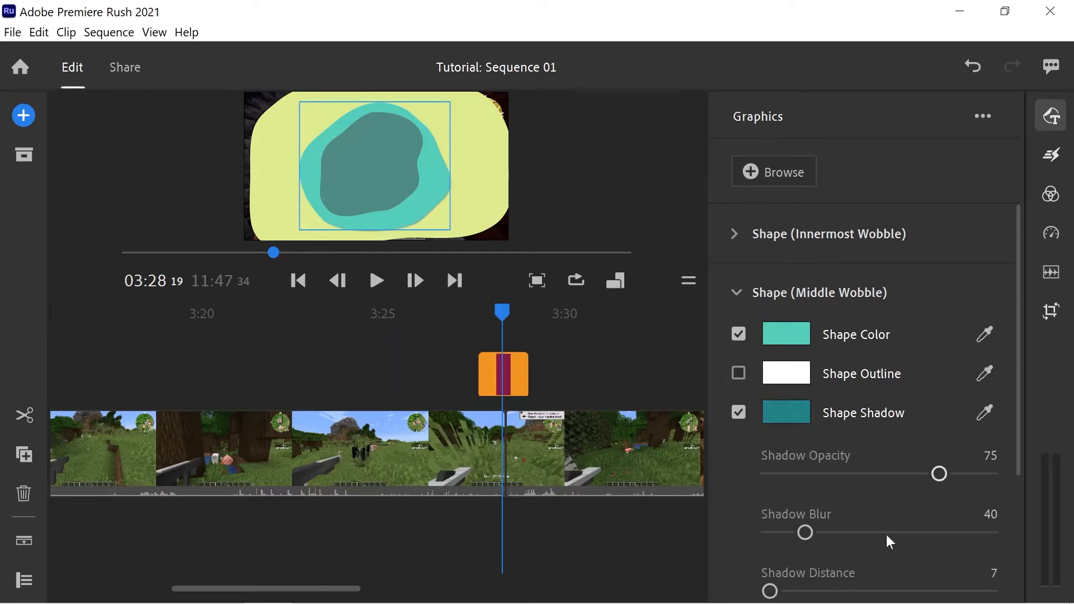
# Set the middle wobble's shadow opacity to 88, blur to 146, distance to 178 and angle to 306.
pyautogui.moveTo(811, 537); pyautogui.dragTo(893, 531)
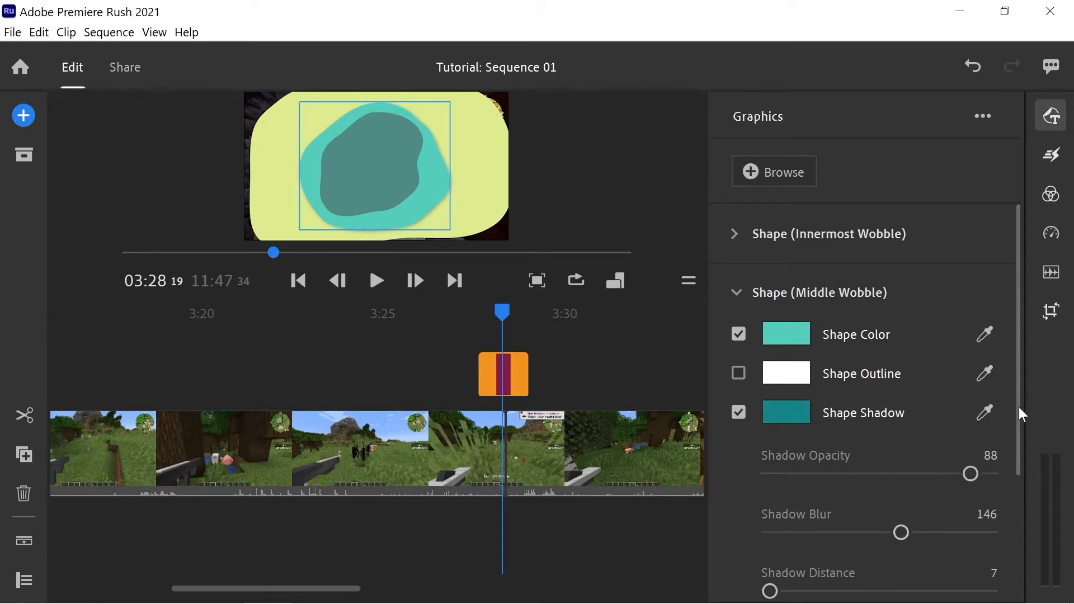
pyautogui.moveTo(1019, 407); pyautogui.dragTo(1016, 502)
pyautogui.moveTo(767, 445)
pyautogui.mouseDown()
pyautogui.moveTo(841, 458)
pyautogui.moveTo(860, 448)
pyautogui.moveTo(769, 446)
pyautogui.moveTo(782, 446)
pyautogui.mouseUp()
pyautogui.click(855, 502)
pyautogui.moveTo(851, 504); pyautogui.dragTo(959, 514)
pyautogui.moveTo(784, 444); pyautogui.dragTo(809, 444)
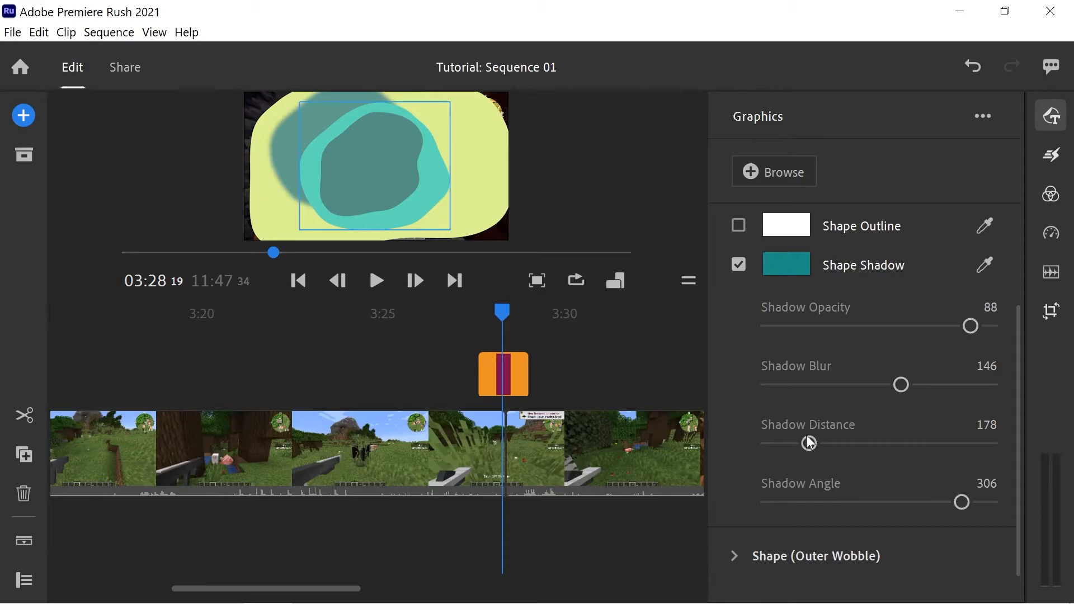
# Scrub through the recolored transition graphic between about 3:27 and 3:29 to check its look.
pyautogui.moveTo(499, 311); pyautogui.dragTo(523, 312)
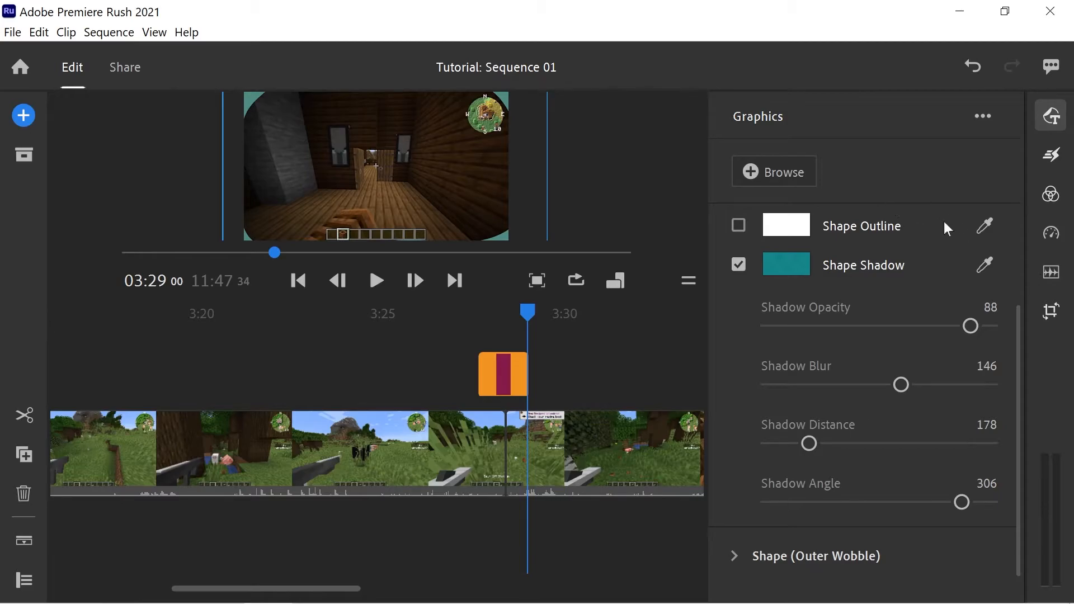
pyautogui.moveTo(525, 312); pyautogui.dragTo(472, 320)
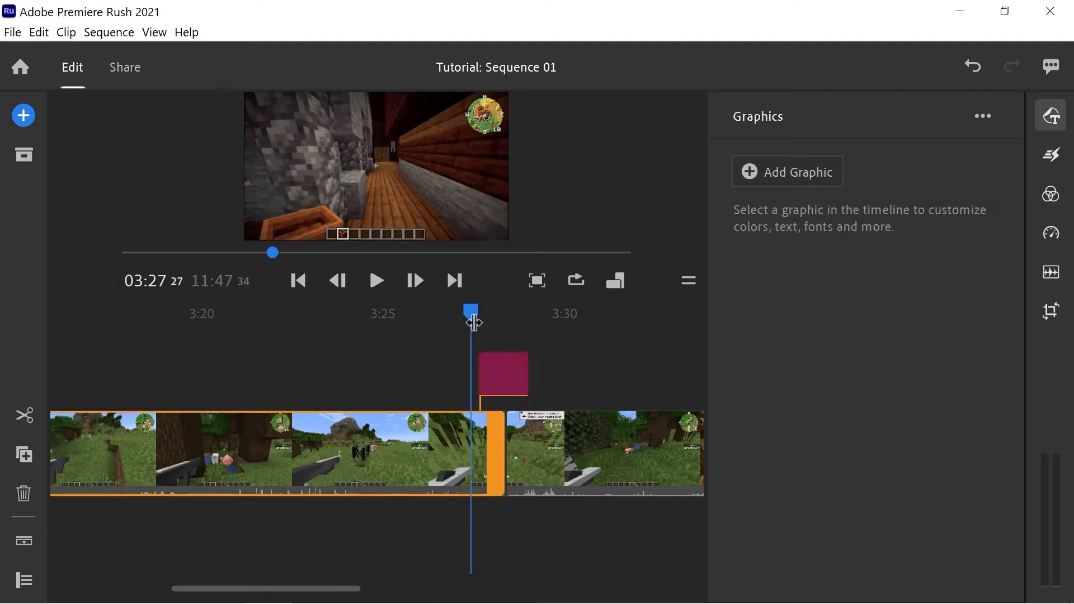
pyautogui.click(509, 373)
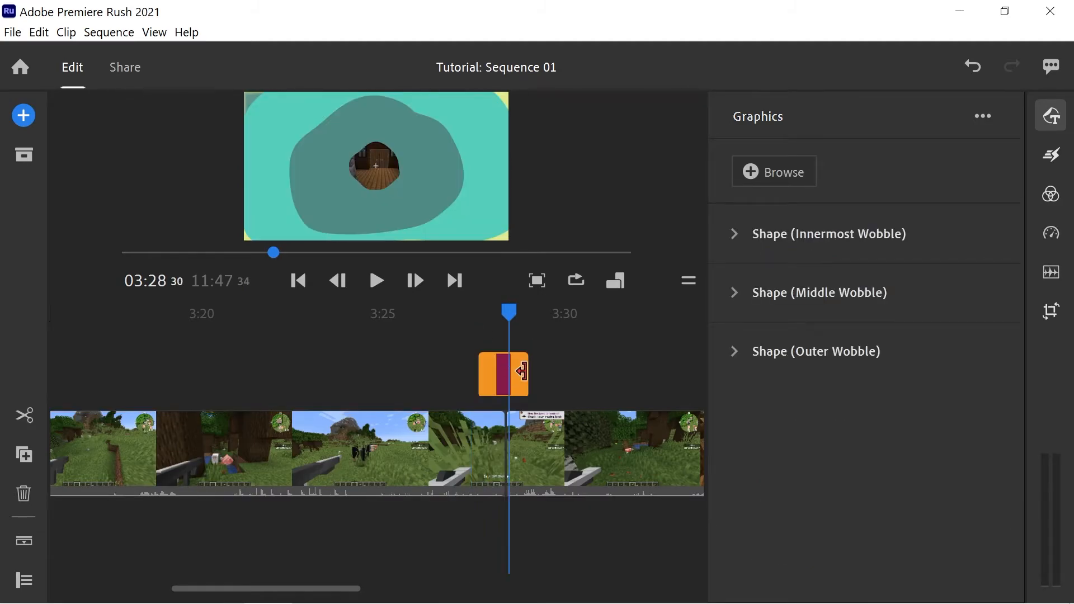
# Try stretching the transition graphic to about 3:34 and trim it back to end at about 3:31.
pyautogui.moveTo(506, 347); pyautogui.dragTo(604, 366)
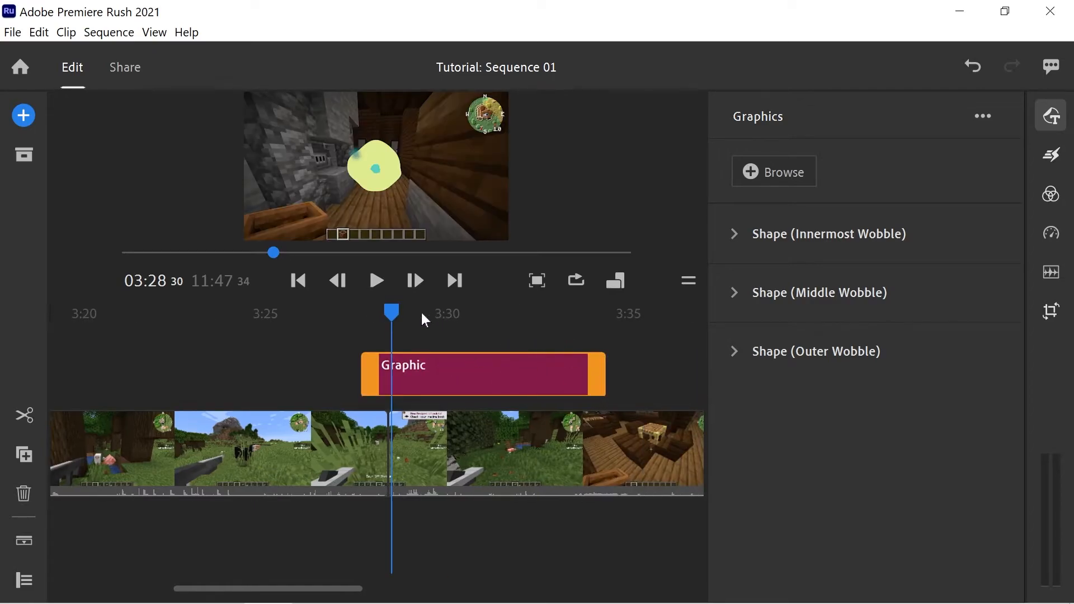
pyautogui.moveTo(394, 313); pyautogui.dragTo(355, 322)
pyautogui.click(386, 276)
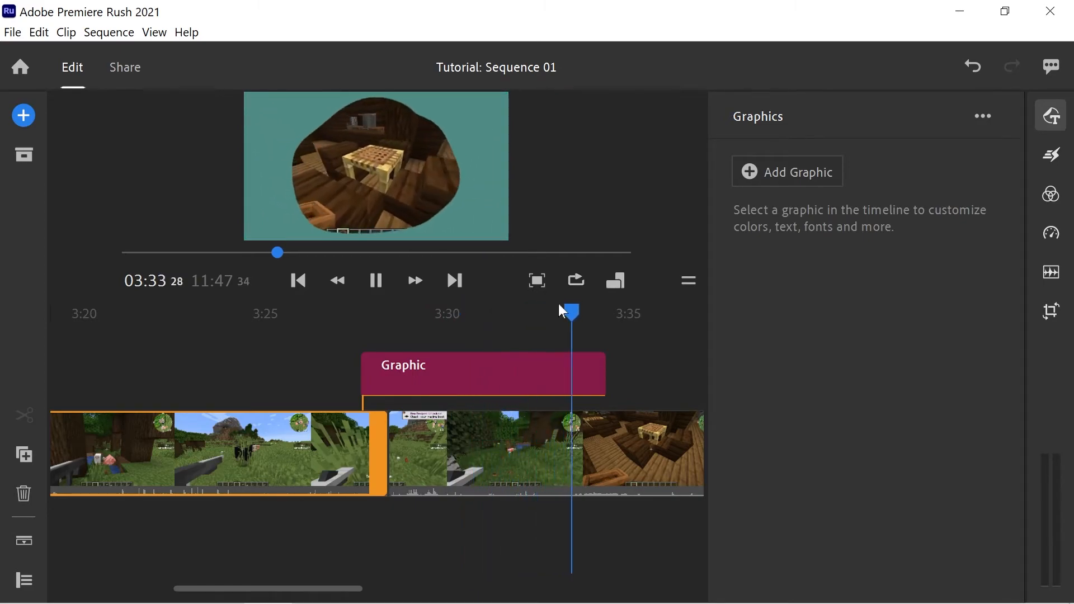
pyautogui.moveTo(573, 310); pyautogui.dragTo(547, 315)
# Browse the transition graphics templates and the list of graphic categories.
pyautogui.click(23, 116)
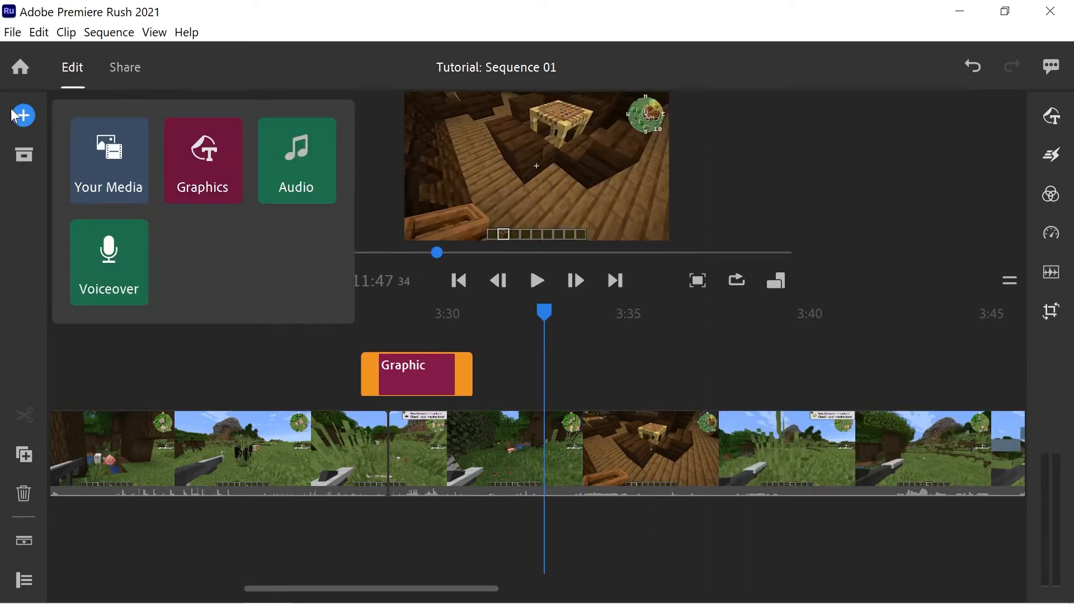
pyautogui.click(187, 172)
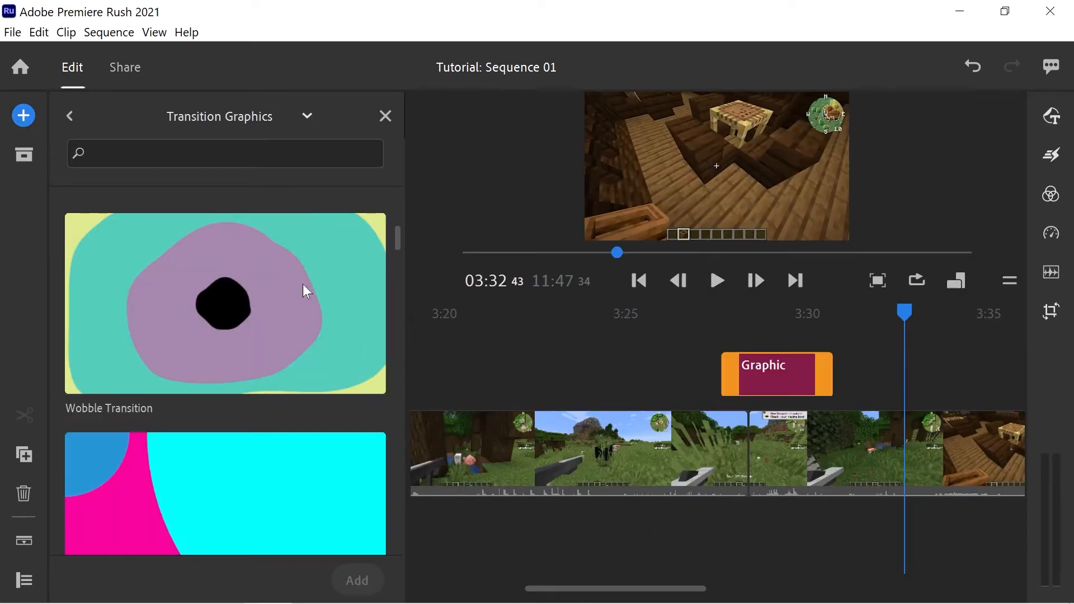
pyautogui.moveTo(398, 235); pyautogui.dragTo(383, 307)
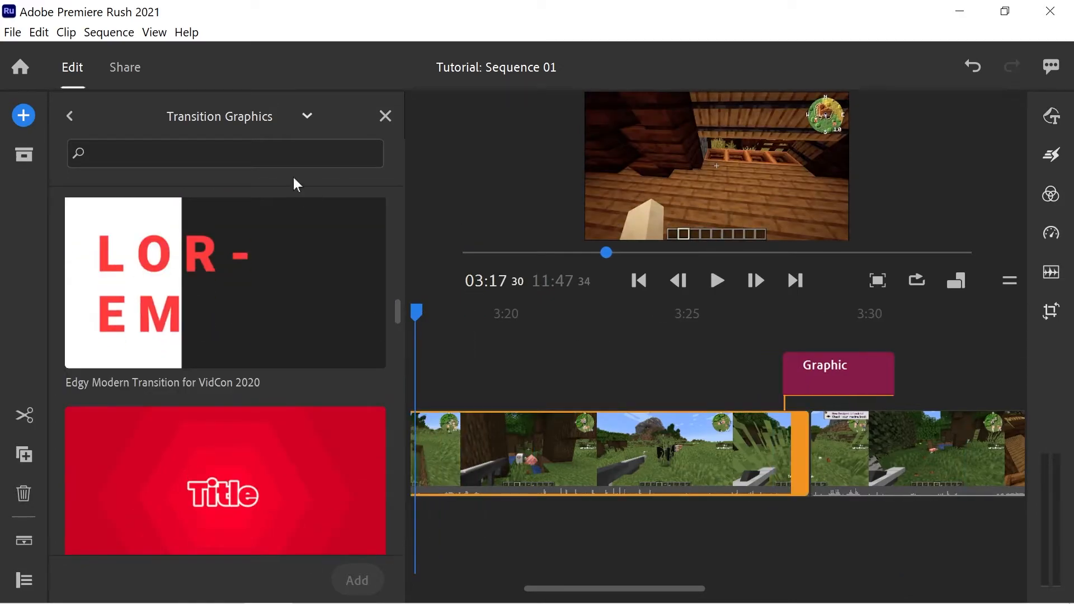
pyautogui.click(253, 119)
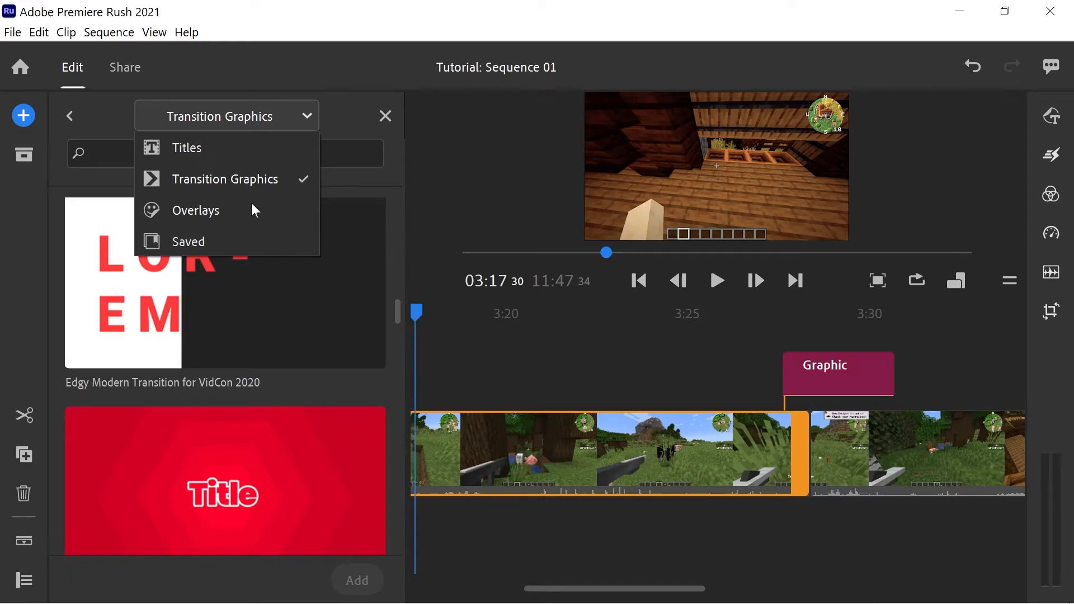
pyautogui.click(393, 312)
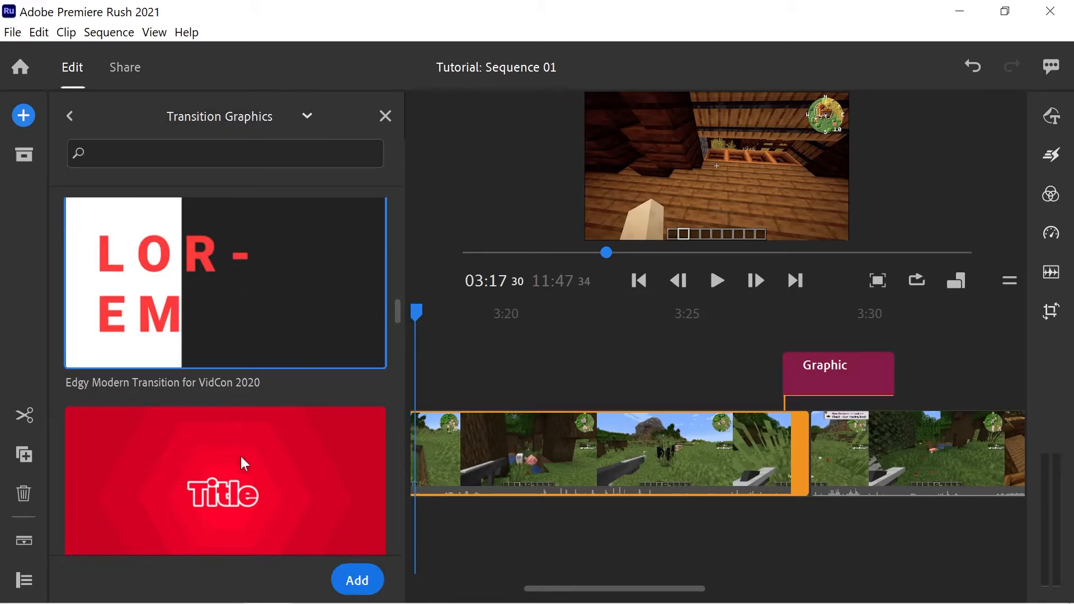
# Add the red hexagon Title transition graphic above the video at the very start of the sequence.
pyautogui.moveTo(430, 313); pyautogui.dragTo(381, 317)
pyautogui.press('\\')
pyautogui.click(467, 315)
pyautogui.moveTo(468, 317); pyautogui.dragTo(286, 318)
pyautogui.moveTo(195, 491); pyautogui.dragTo(415, 407)
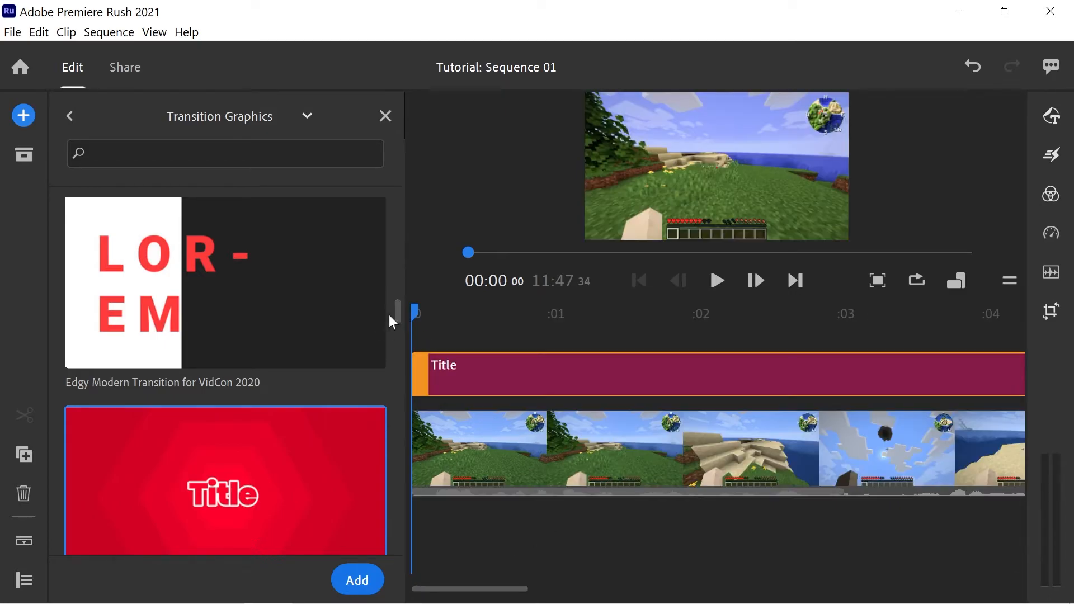
# Place the playhead at 00:00 21 on the Title graphic and show its graphics settings instead of the template browser.
pyautogui.moveTo(415, 314); pyautogui.dragTo(384, 337)
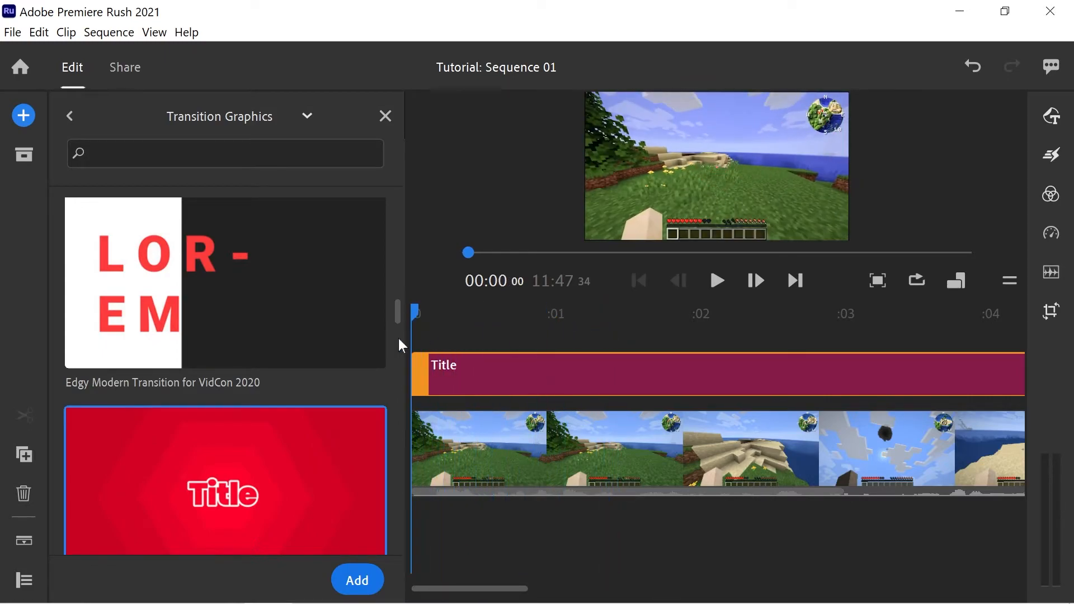
pyautogui.rightClick(512, 375)
pyautogui.click(550, 335)
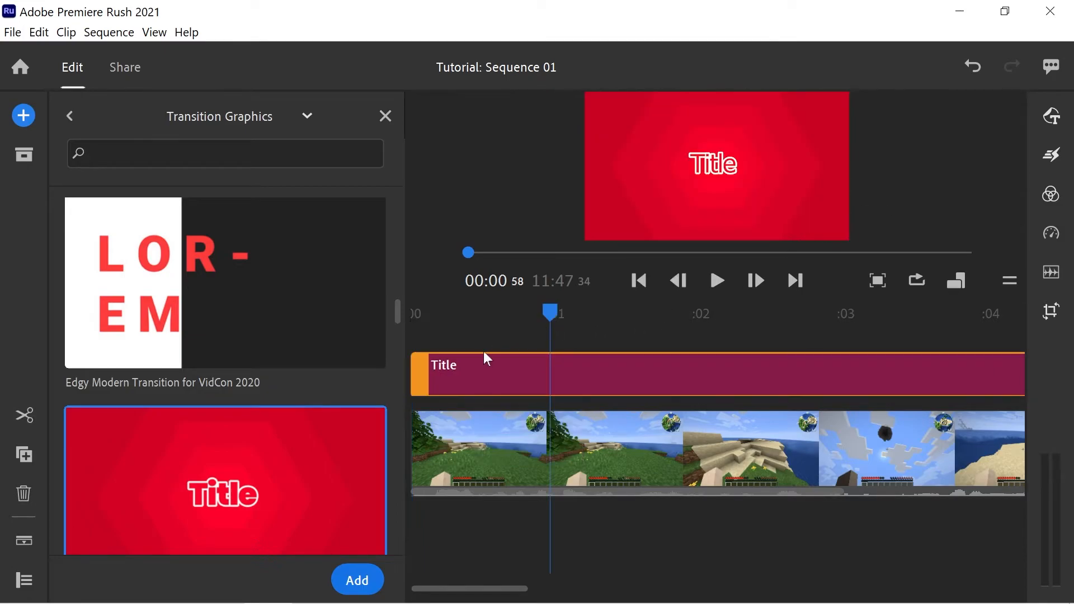
pyautogui.click(461, 332)
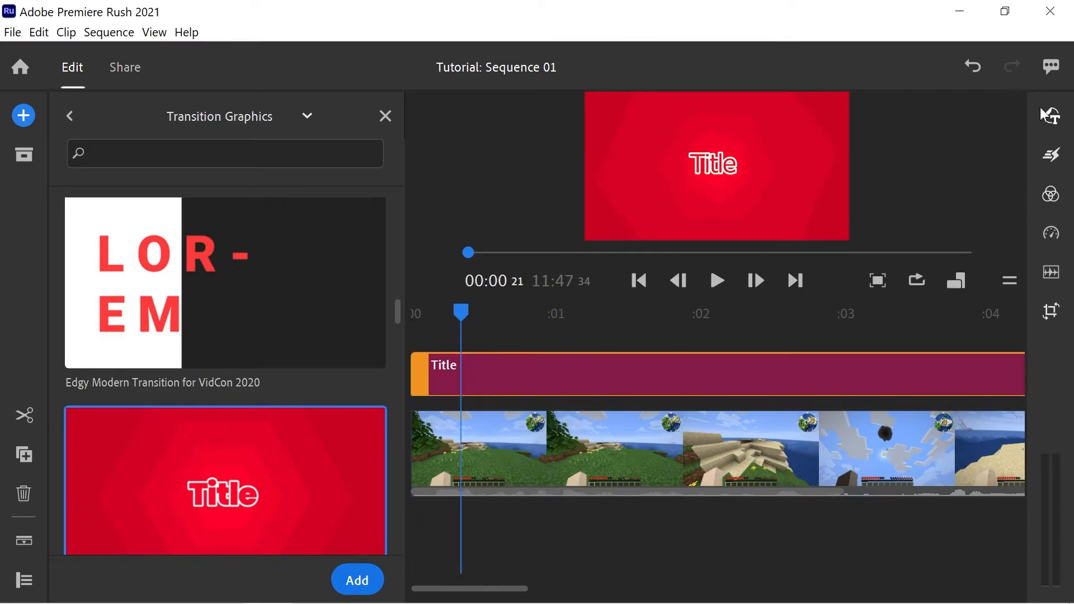
pyautogui.click(386, 116)
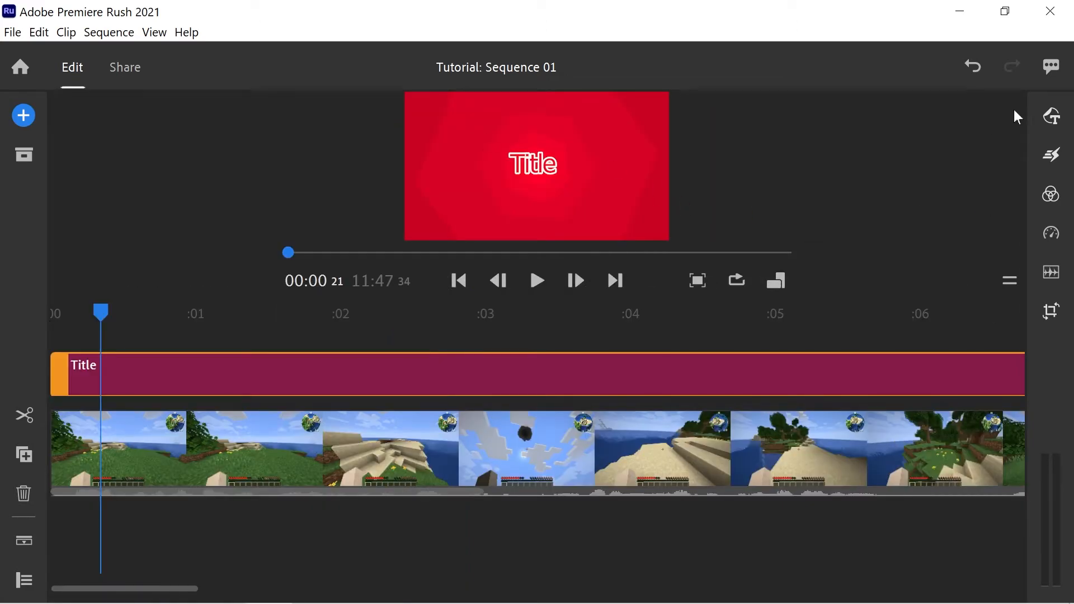
pyautogui.click(1050, 117)
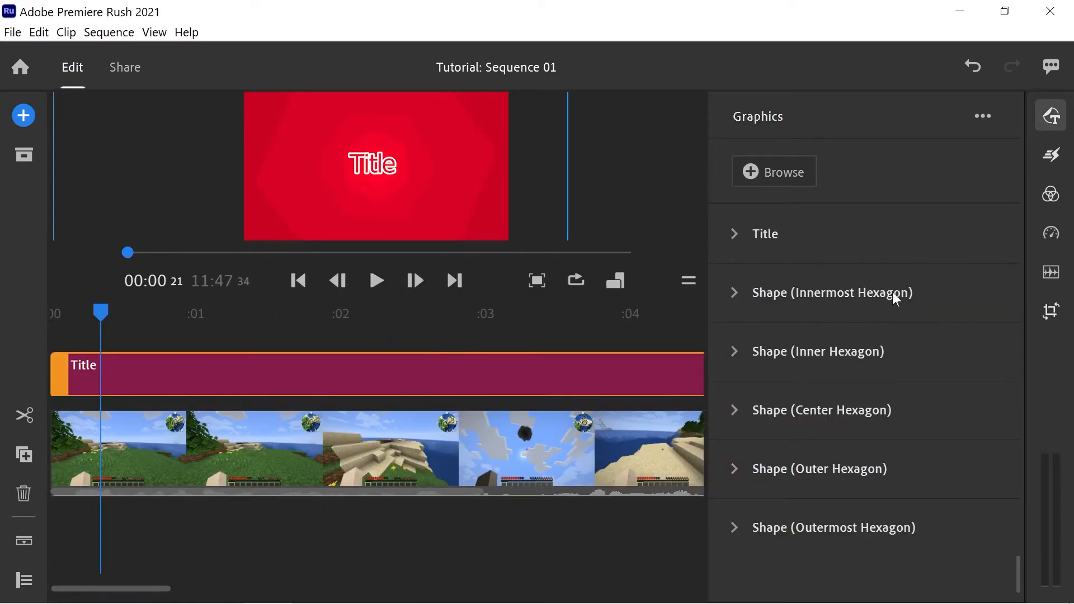
# Examine the Title graphic's text settings, including font, size, text color and outline.
pyautogui.click(735, 234)
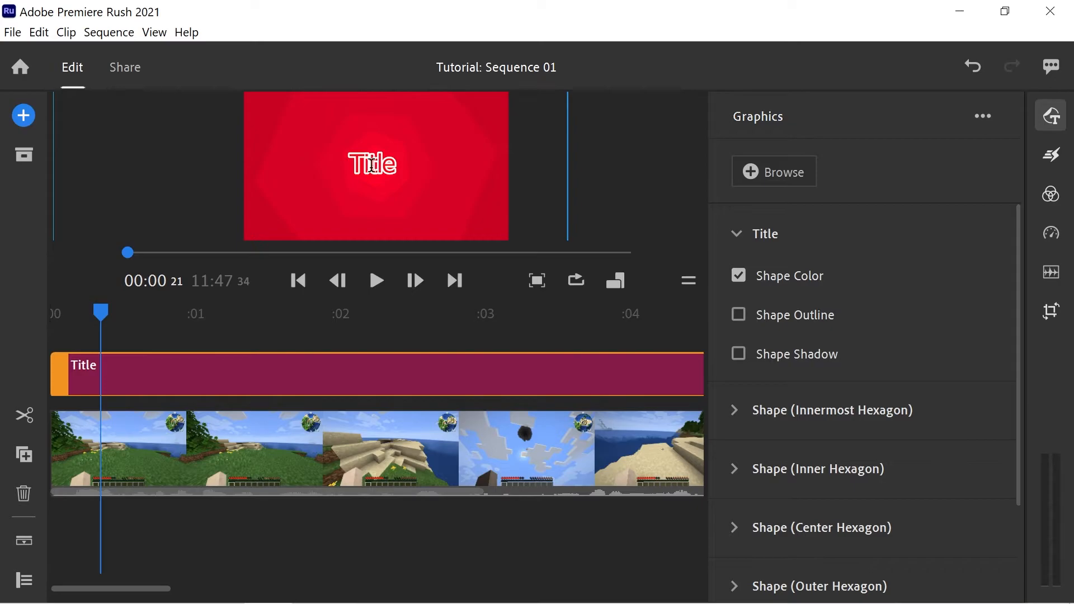
pyautogui.click(767, 238)
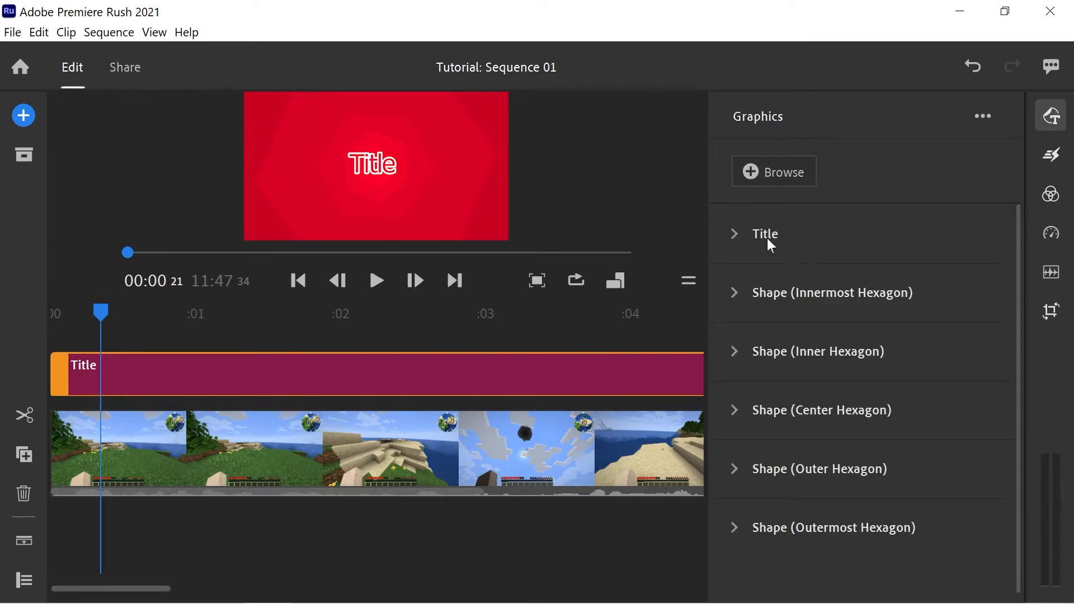
pyautogui.click(767, 238)
pyautogui.click(767, 238)
pyautogui.click(767, 239)
pyautogui.click(767, 239)
pyautogui.click(767, 238)
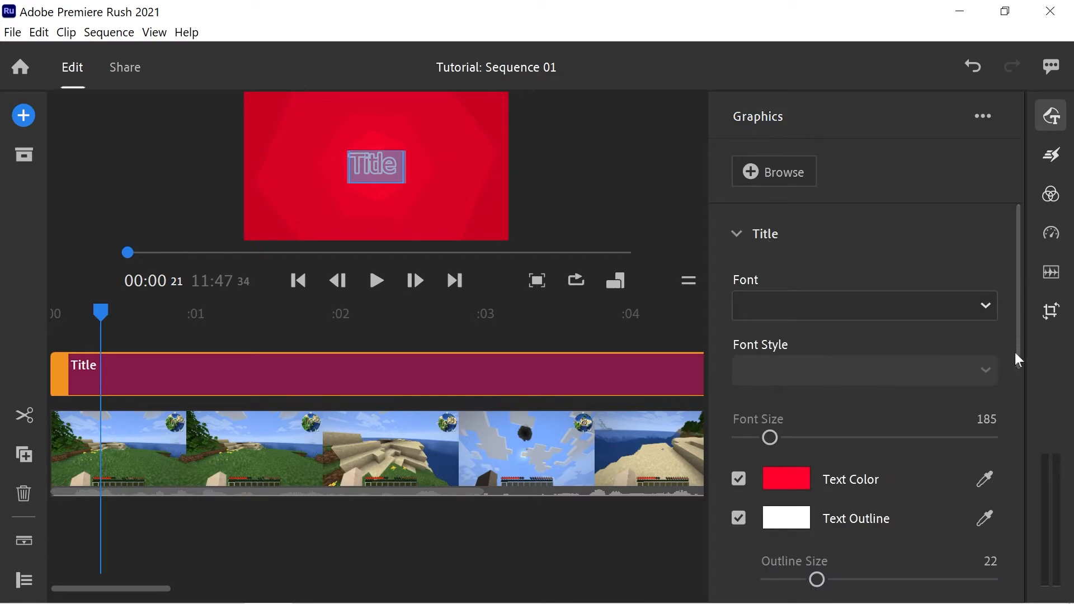
pyautogui.moveTo(1018, 331); pyautogui.dragTo(1020, 464)
pyautogui.moveTo(1020, 494); pyautogui.dragTo(1002, 300)
# Replace the graphic's title text with "Tutorial".
pyautogui.click(390, 164)
pyautogui.doubleClick(390, 164)
pyautogui.write('Tutorial')
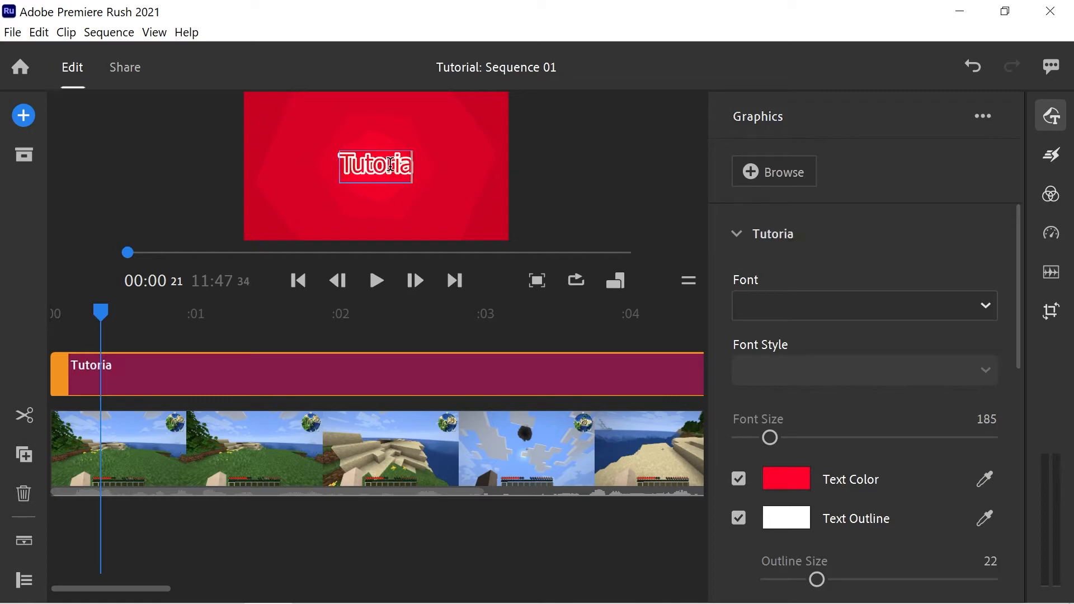
# Finish editing the title text and set its character spacing to 57.
pyautogui.click(876, 247)
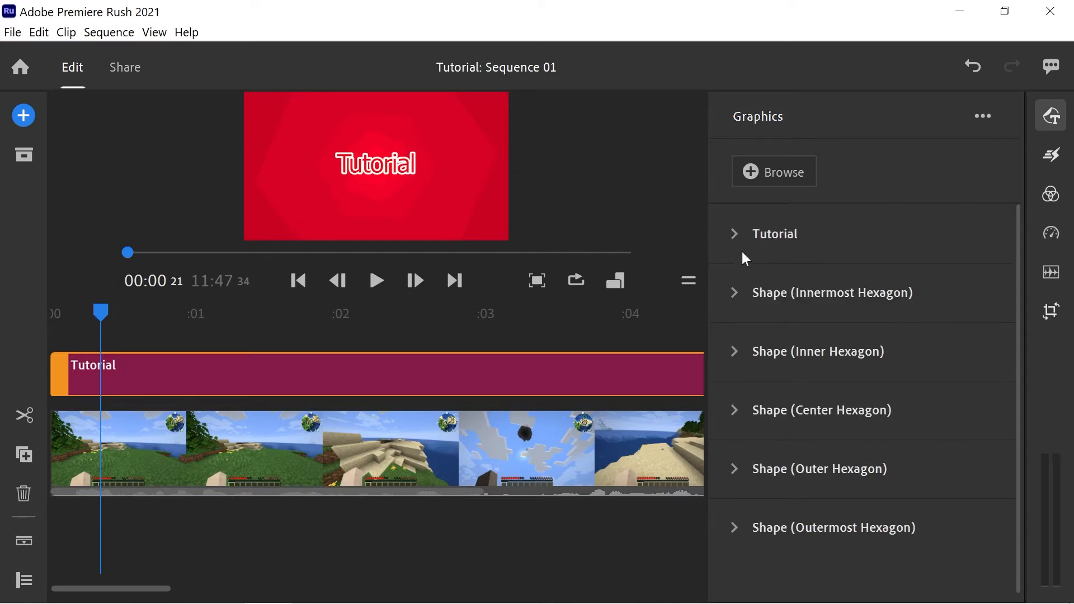
pyautogui.click(736, 235)
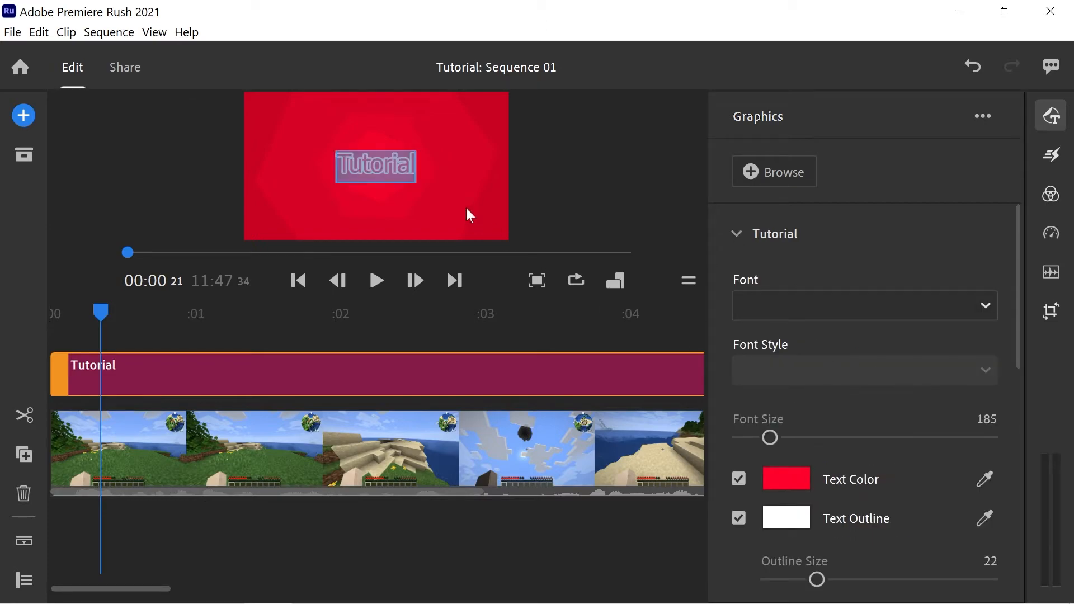
pyautogui.moveTo(1018, 264); pyautogui.dragTo(1023, 401)
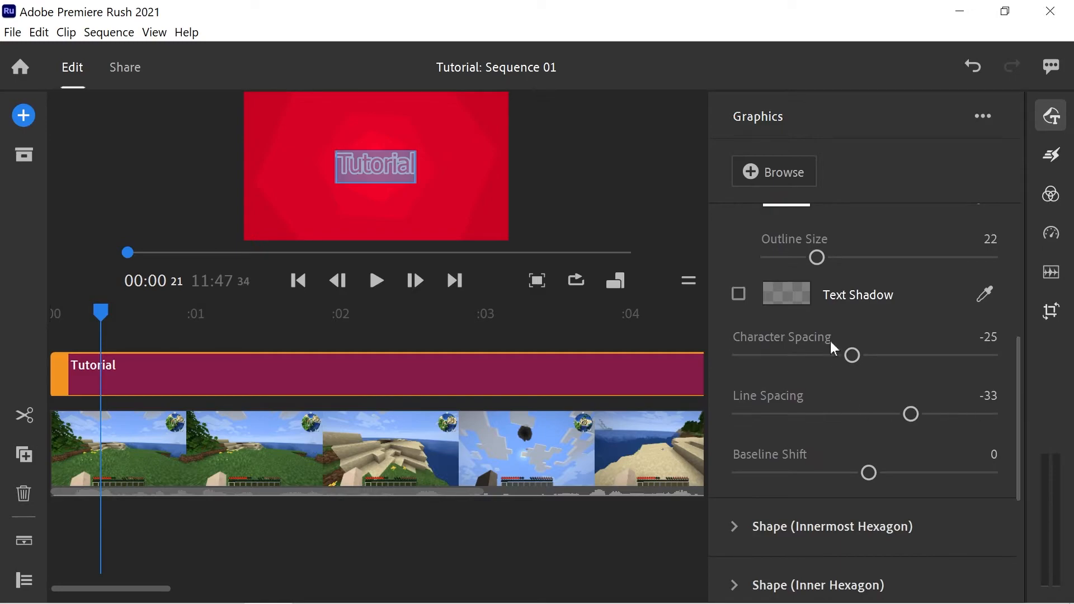
pyautogui.moveTo(857, 356); pyautogui.dragTo(899, 369)
# Turn on the Tutorial title's text shadow and give it the mustard yellow color AF9D39.
pyautogui.click(739, 294)
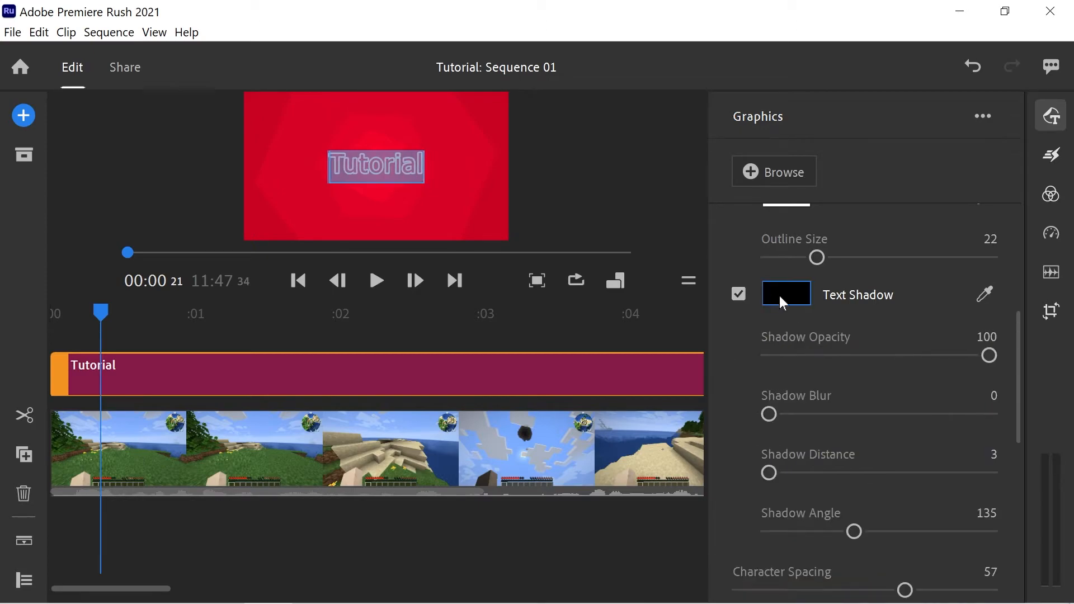
pyautogui.click(806, 293)
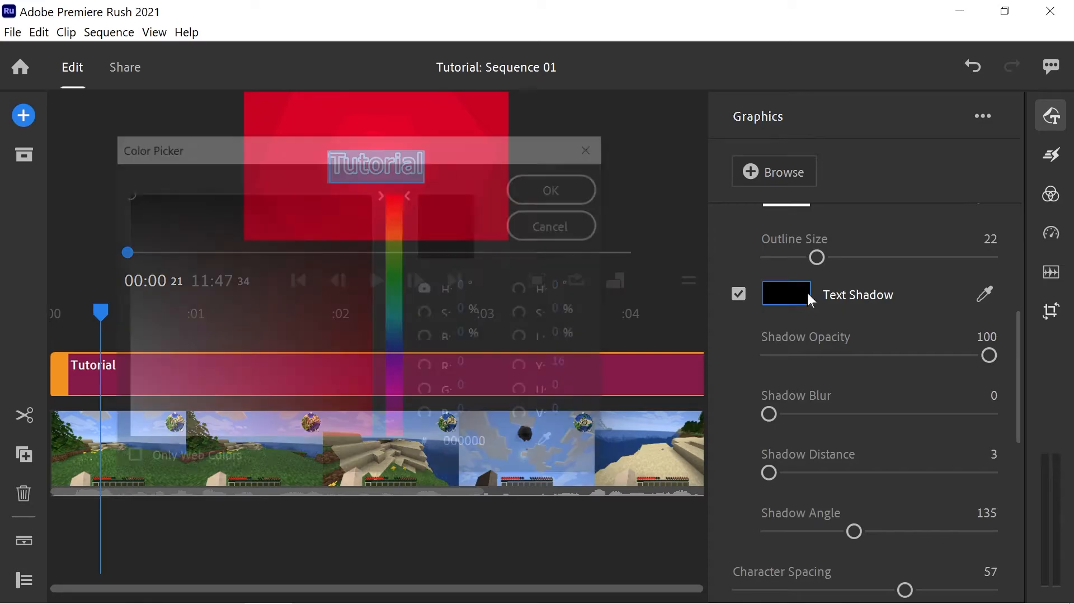
pyautogui.click(397, 227)
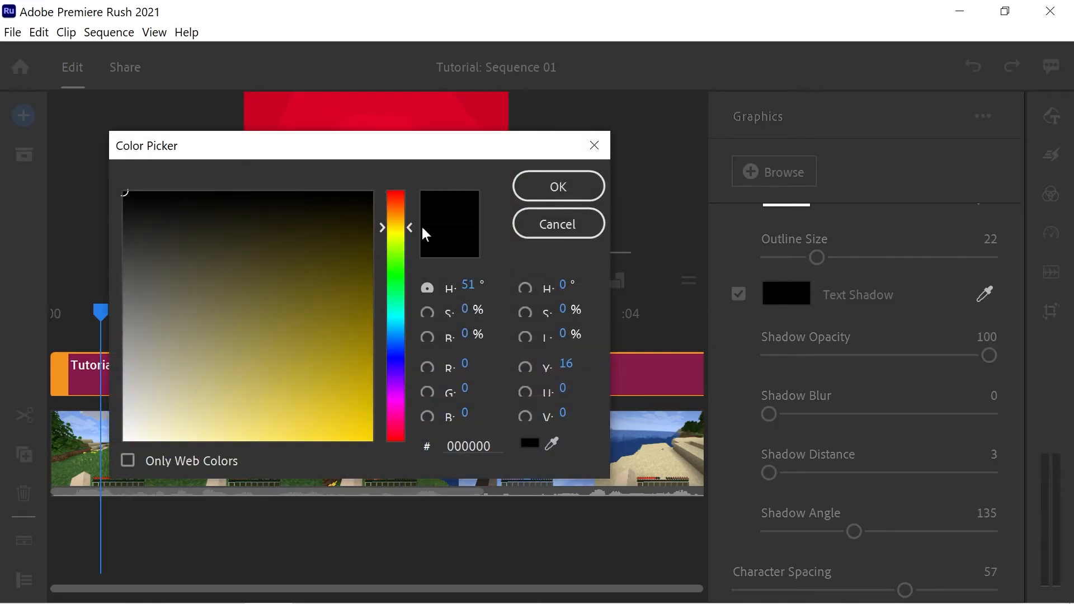
pyautogui.click(312, 343)
pyautogui.click(289, 362)
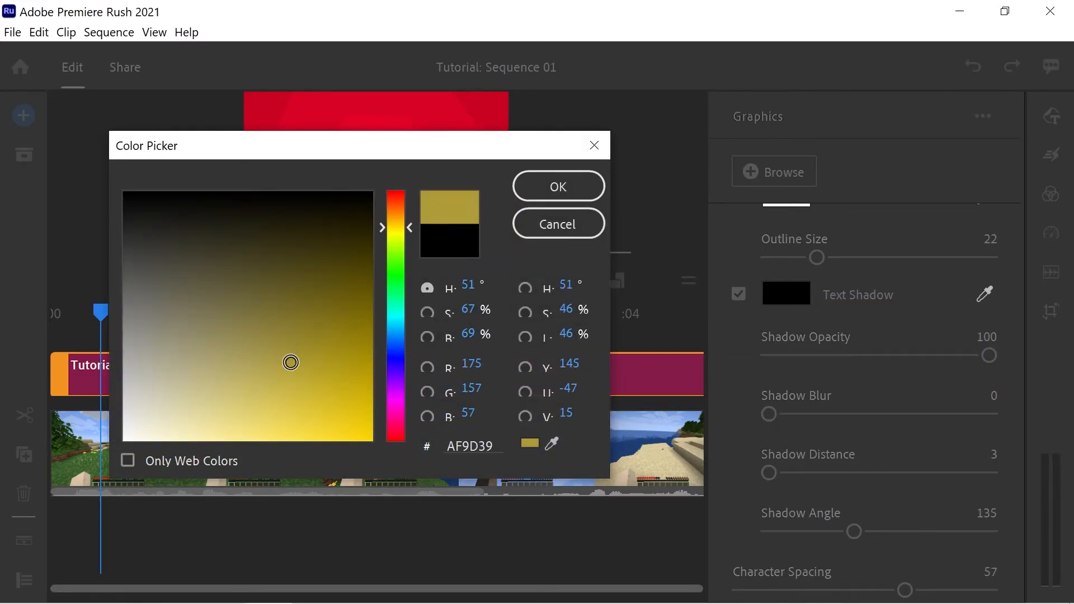
pyautogui.click(580, 180)
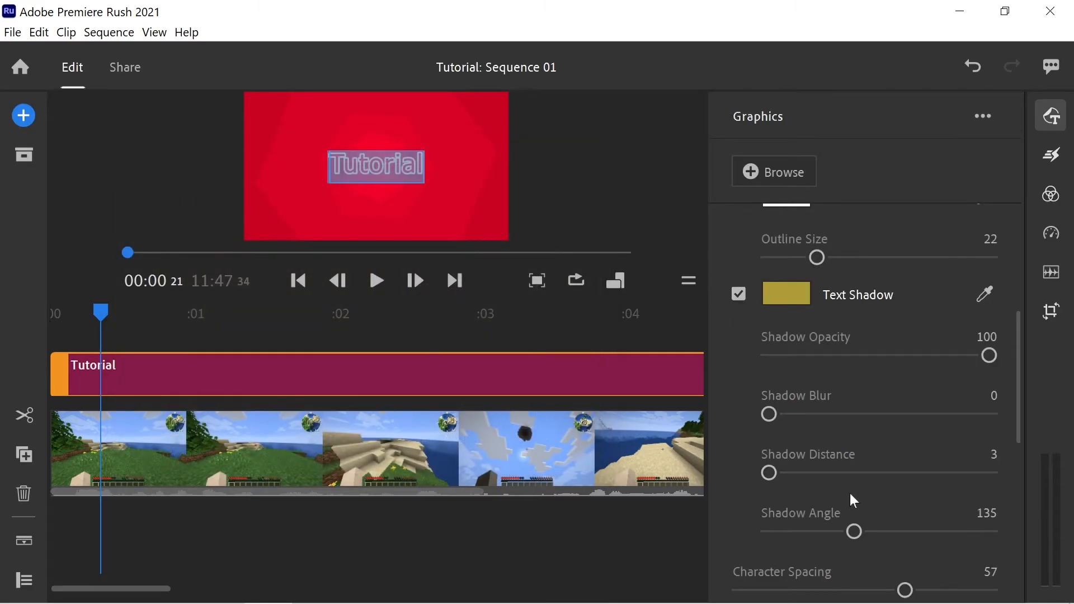
# Set the title's shadow blur to 64, shadow distance to 18 and shadow angle to 62.
pyautogui.moveTo(817, 466); pyautogui.dragTo(775, 473)
pyautogui.moveTo(789, 415); pyautogui.dragTo(828, 414)
pyautogui.moveTo(777, 471); pyautogui.dragTo(771, 476)
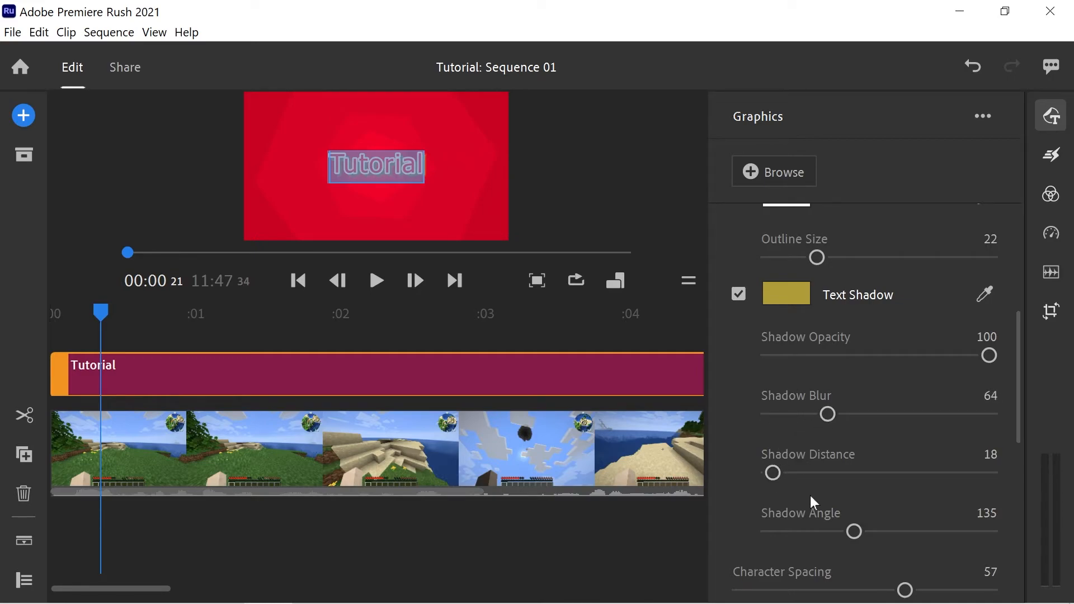
pyautogui.moveTo(854, 535); pyautogui.dragTo(807, 532)
pyautogui.moveTo(1020, 372); pyautogui.dragTo(1019, 456)
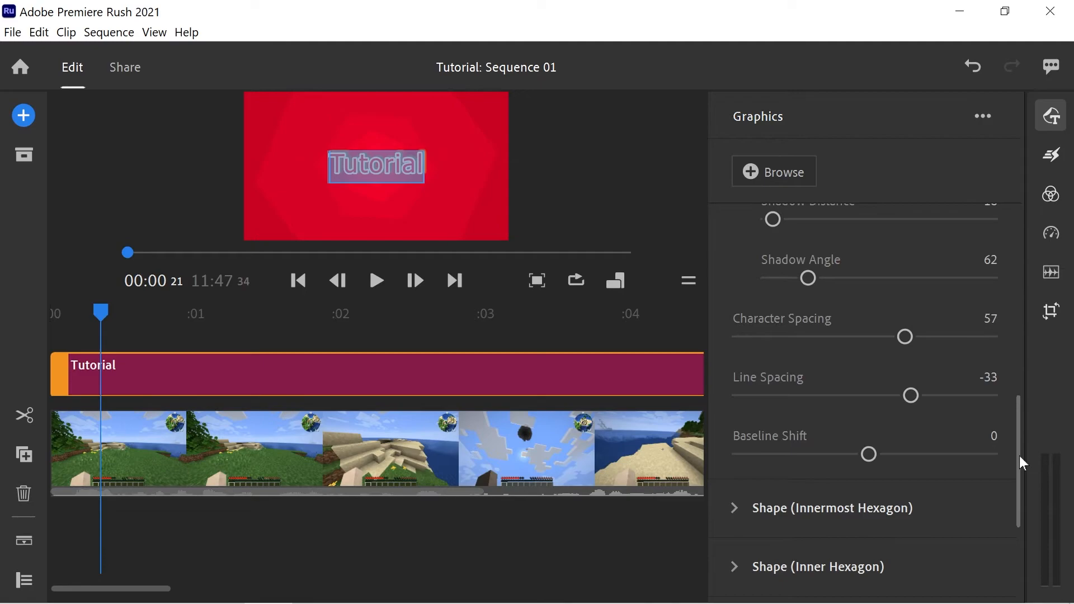
# Change the shape color of the graphic's inner hexagon to the bright yellow-green D7F220.
pyautogui.moveTo(125, 312); pyautogui.dragTo(54, 344)
pyautogui.click(153, 173)
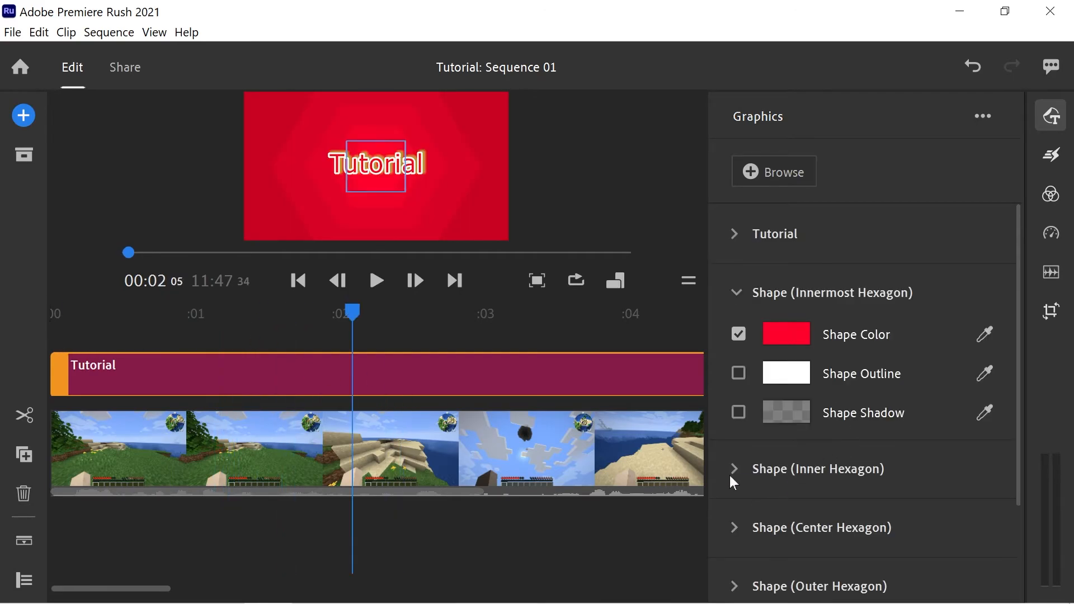
pyautogui.click(731, 472)
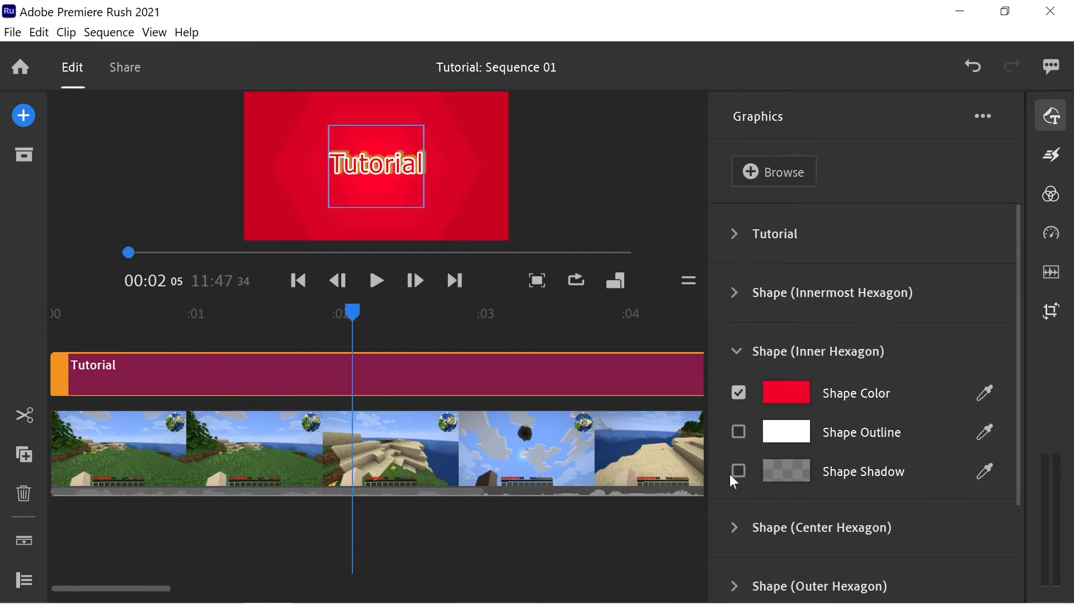
pyautogui.click(795, 400)
pyautogui.click(394, 240)
pyautogui.moveTo(343, 291); pyautogui.dragTo(339, 427)
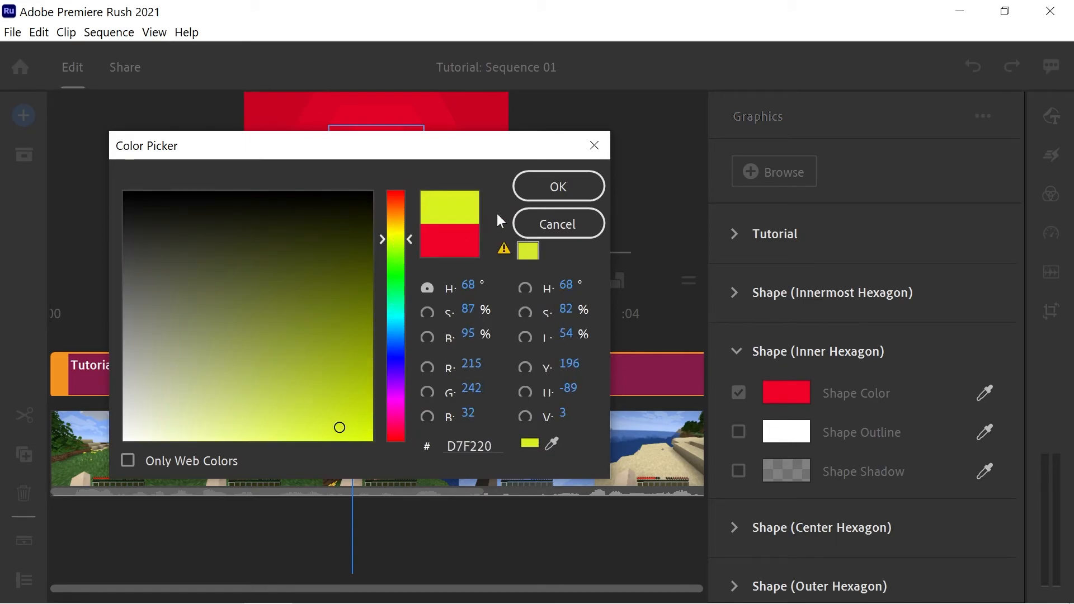
pyautogui.click(530, 192)
# Return the playhead to the sequence start and trim the end of the Tutorial graphic to about 2.6 seconds.
pyautogui.moveTo(336, 314); pyautogui.dragTo(24, 329)
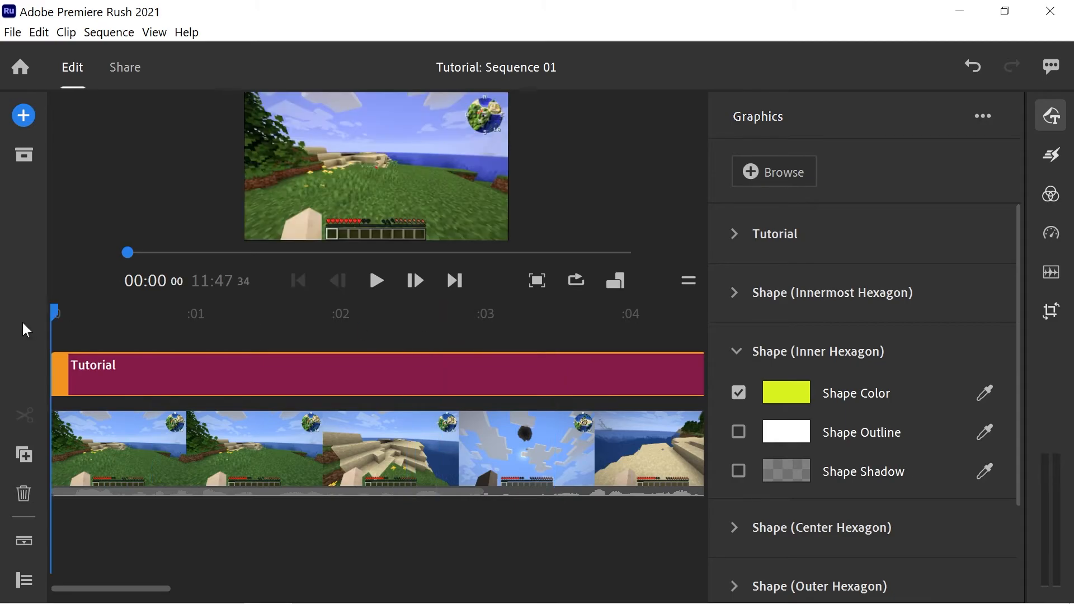
pyautogui.press('\\')
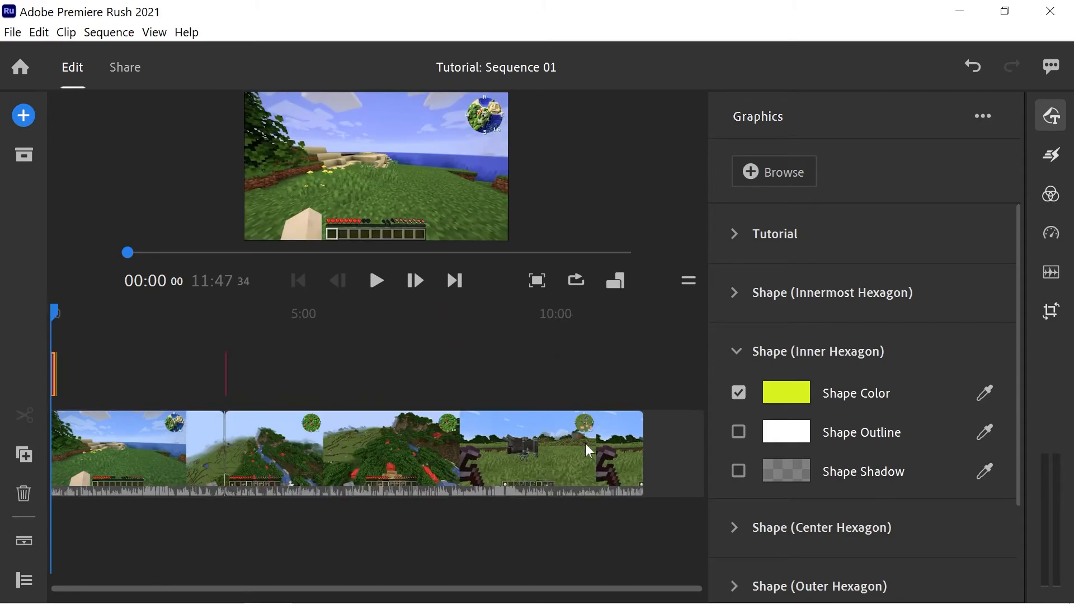
pyautogui.moveTo(691, 586); pyautogui.dragTo(467, 597)
pyautogui.moveTo(488, 373); pyautogui.dragTo(197, 391)
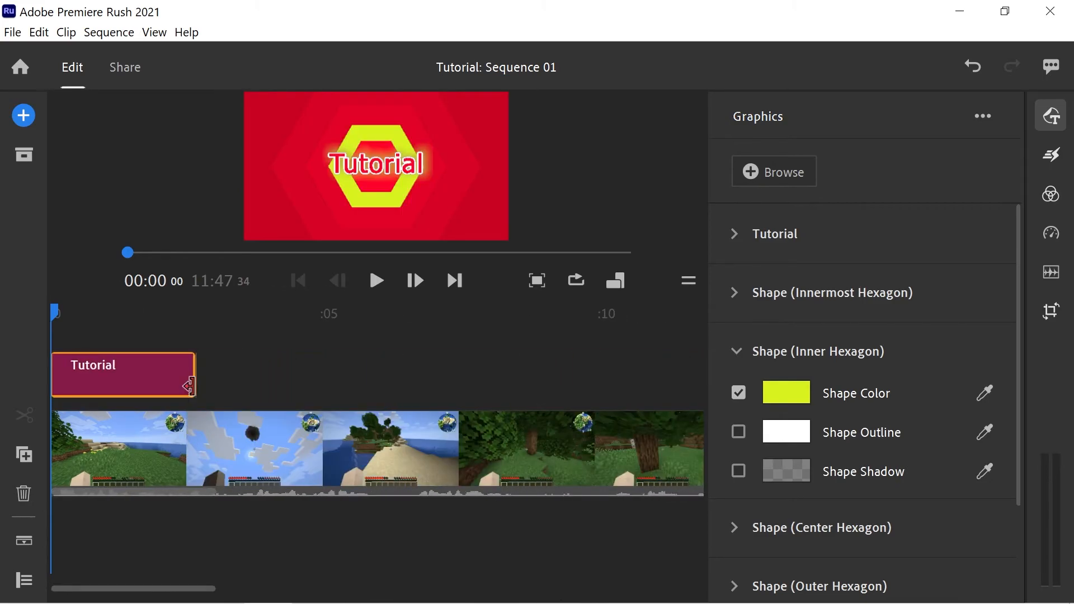
# Play the sequence past the shortened Tutorial graphic, stop, and move the playhead back to 00:02 48.
pyautogui.click(375, 287)
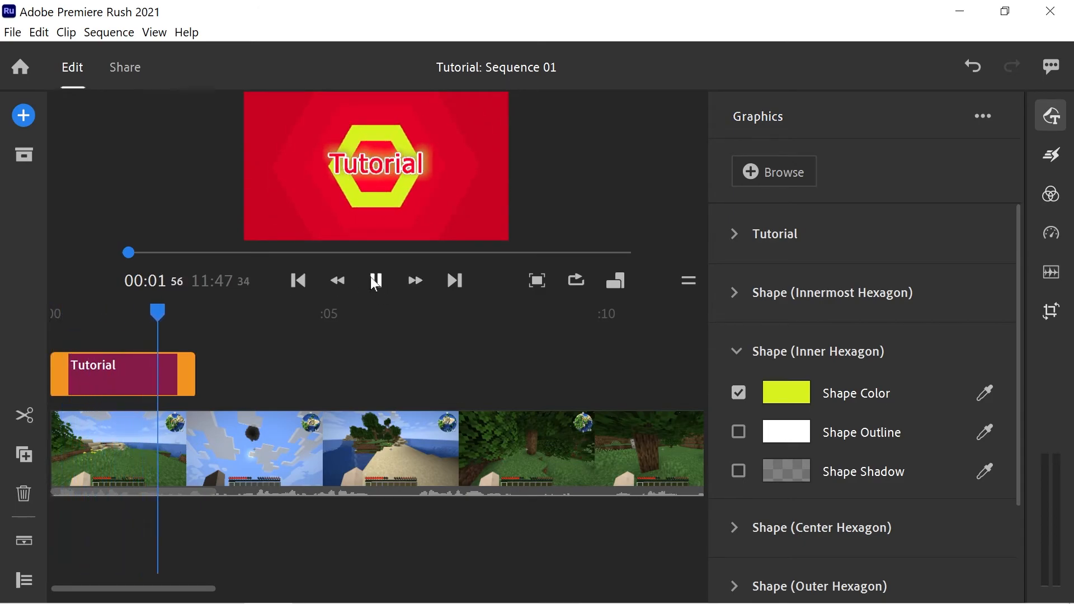
pyautogui.click(375, 281)
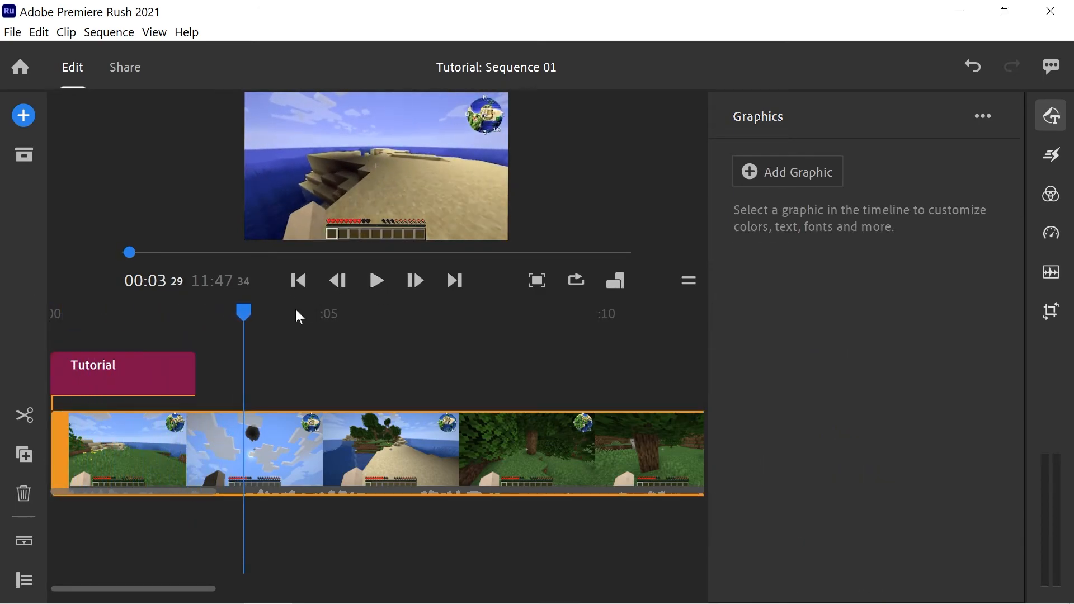
pyautogui.moveTo(238, 310); pyautogui.dragTo(206, 324)
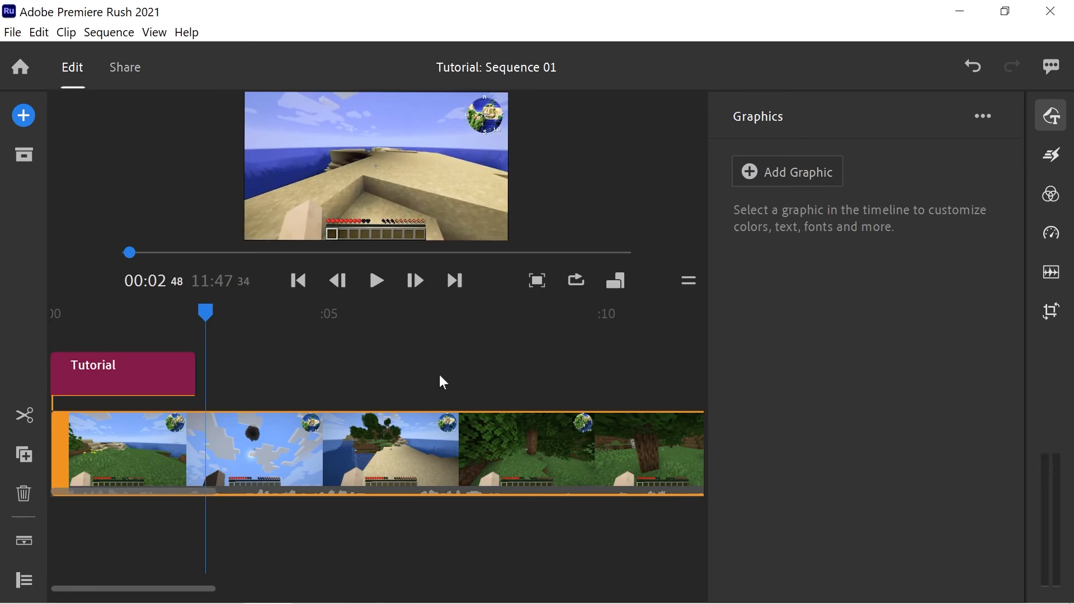
# Look over the project assets, the available clip, file and edit commands, and the Preferences for media import, audio and playback.
pyautogui.click(24, 156)
pyautogui.scroll(-1, 168, 263)
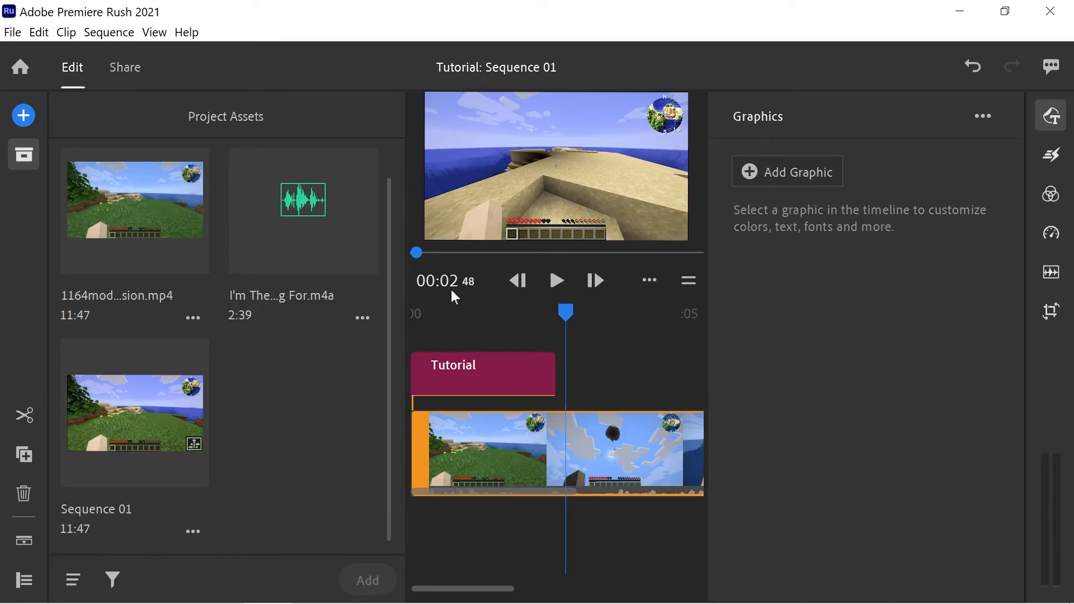
pyautogui.click(66, 33)
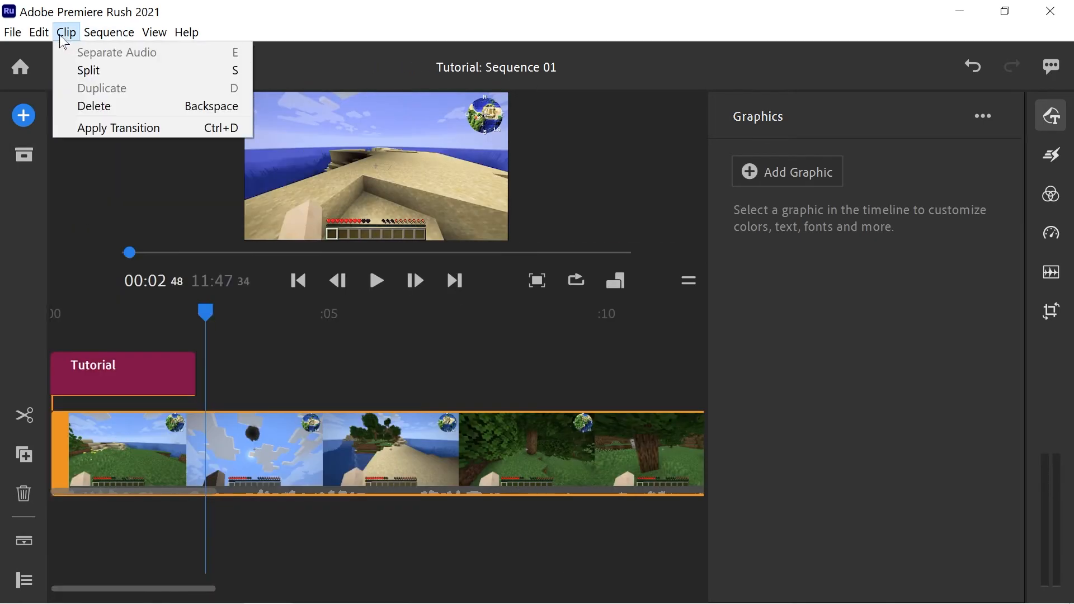
pyautogui.moveTo(41, 35)
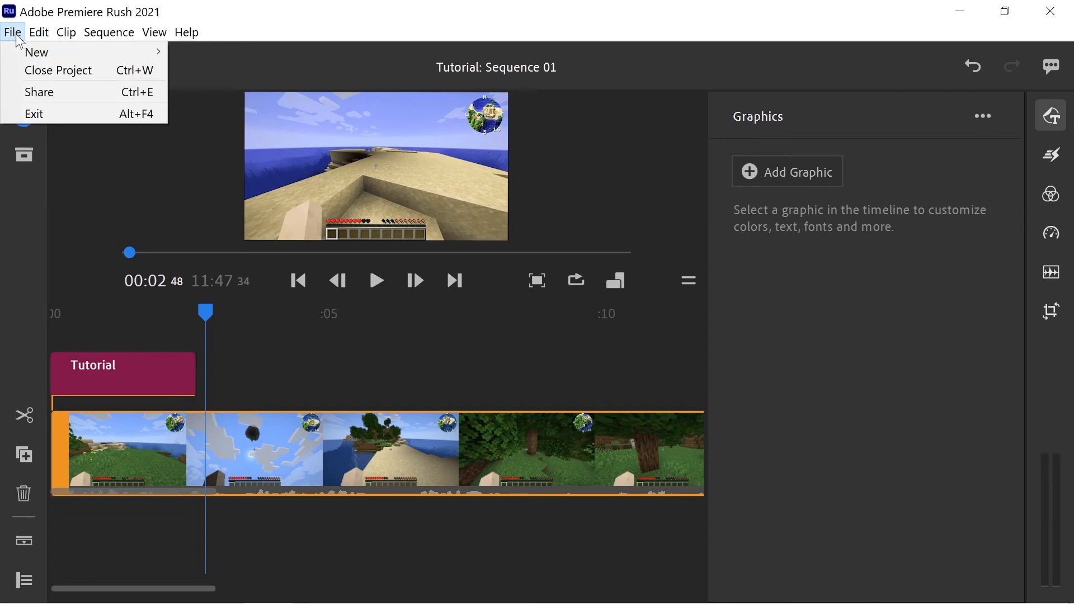
pyautogui.moveTo(73, 34)
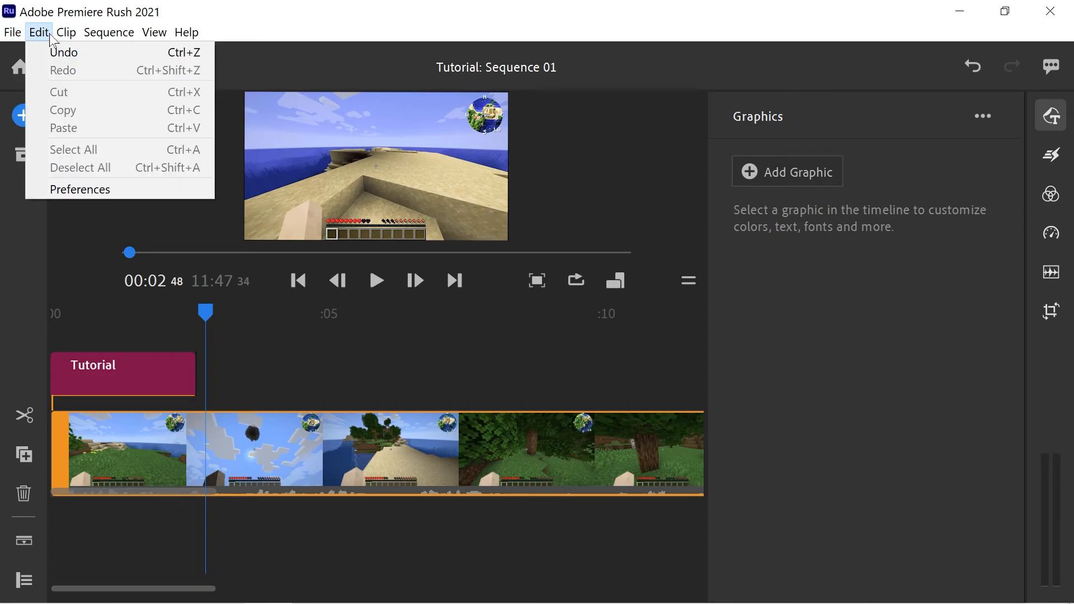
pyautogui.click(63, 190)
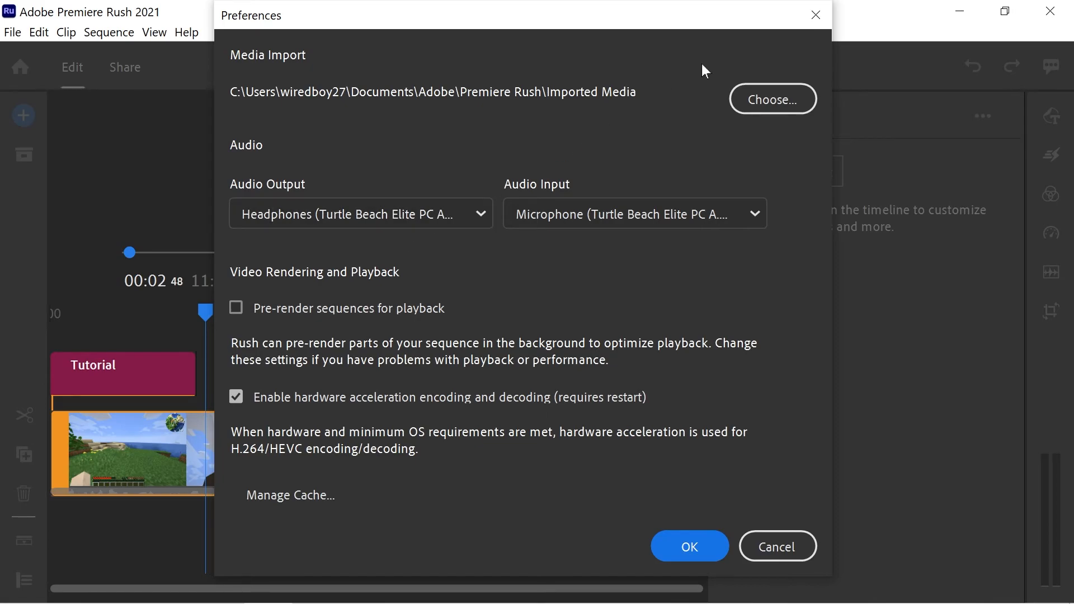
pyautogui.click(815, 17)
# Shorten the video to 00:05 51 and place the playhead at 00:05 40, with the graphics settings hidden.
pyautogui.moveTo(380, 364); pyautogui.dragTo(320, 379)
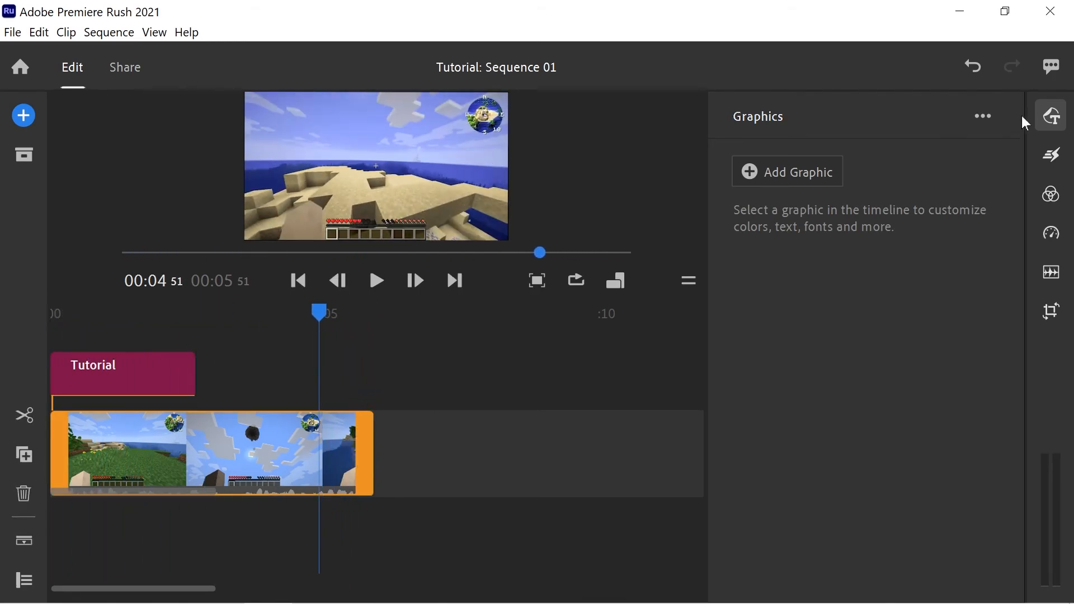
pyautogui.click(1065, 117)
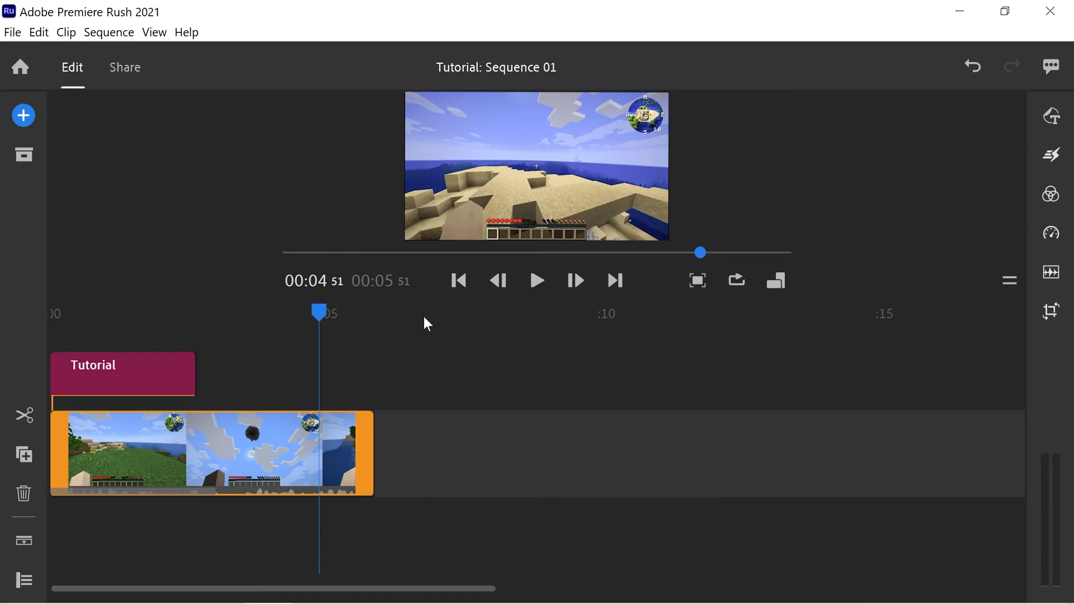
pyautogui.press('\\')
pyautogui.moveTo(771, 311); pyautogui.dragTo(891, 381)
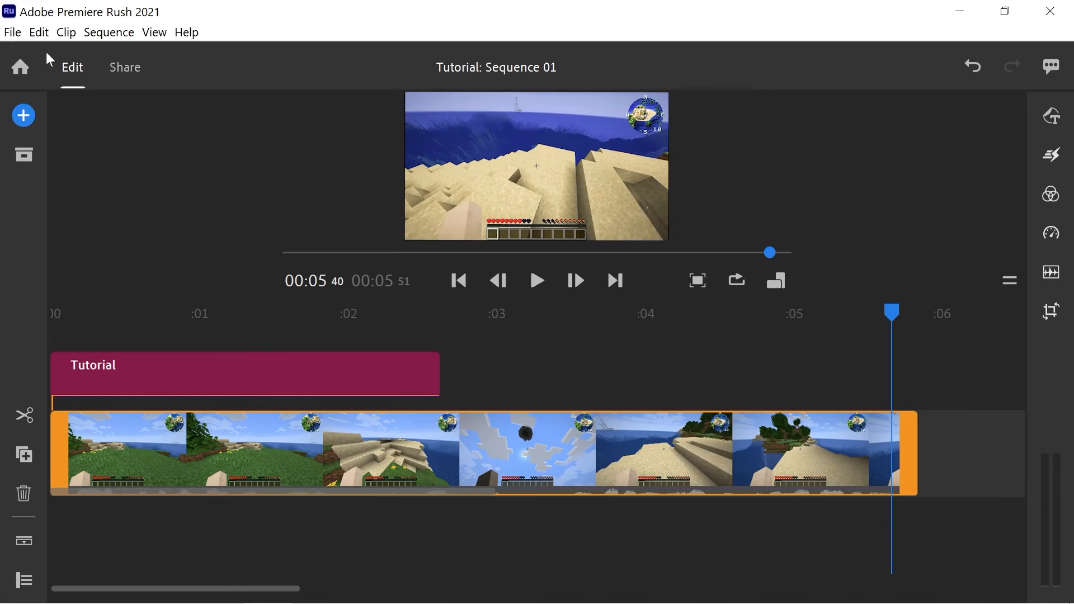
# Go to the sequence's local export settings and show the advanced settings, keeping the file name Sequence 01.mp4.
pyautogui.click(129, 68)
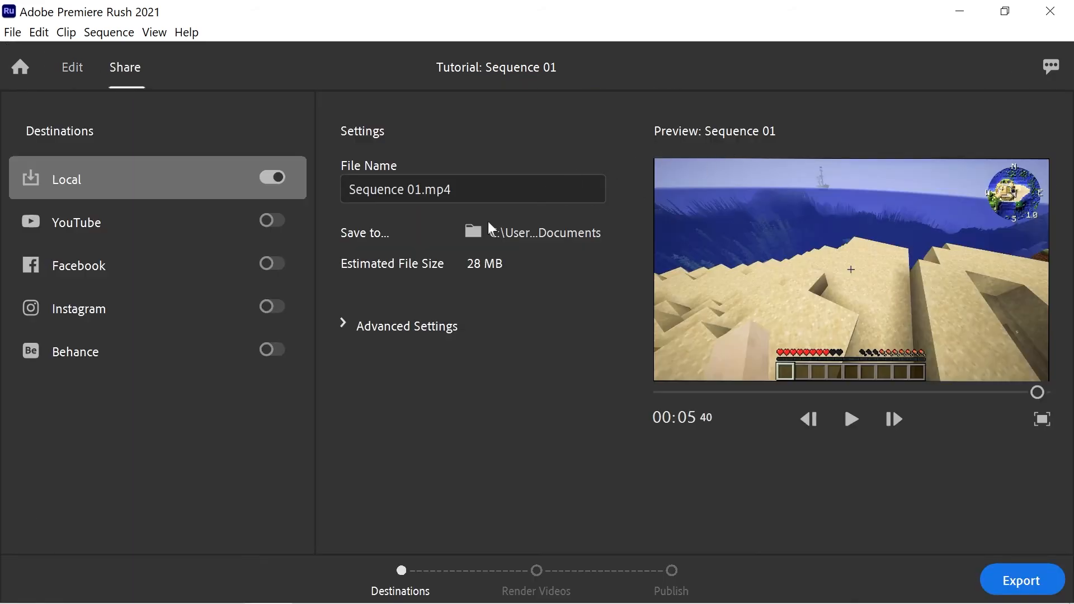
pyautogui.click(409, 189)
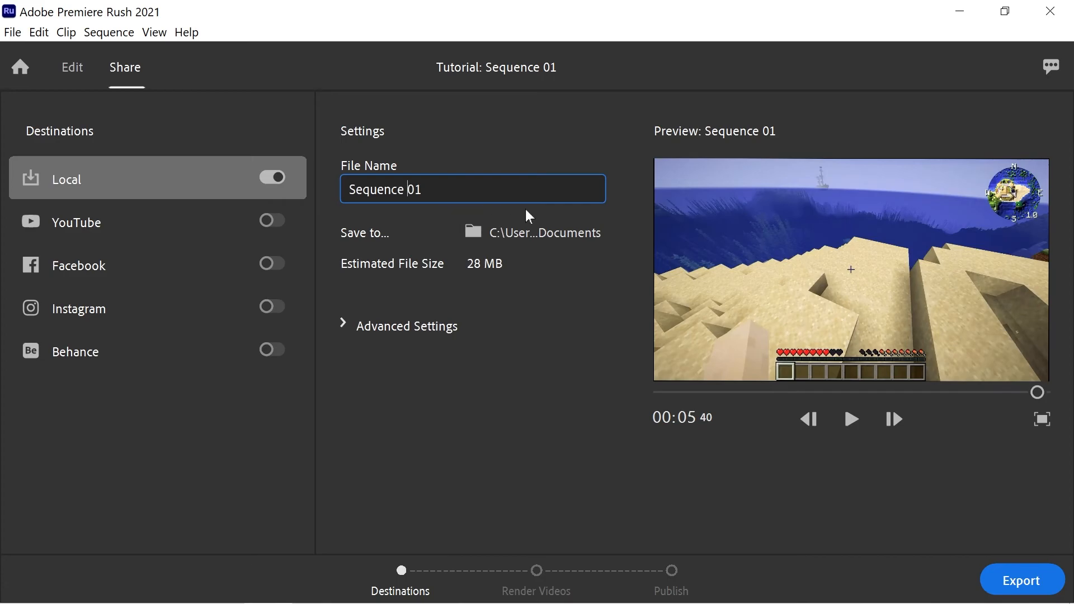
pyautogui.click(341, 323)
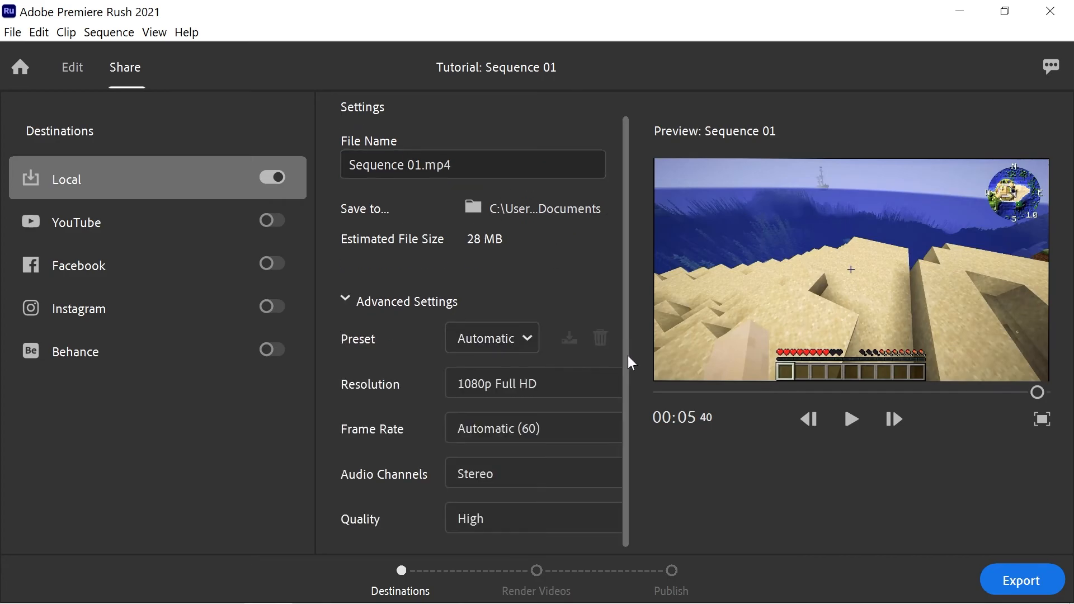
# Look through the local export presets and apply the YouTube 1080p Full HD preset.
pyautogui.click(507, 339)
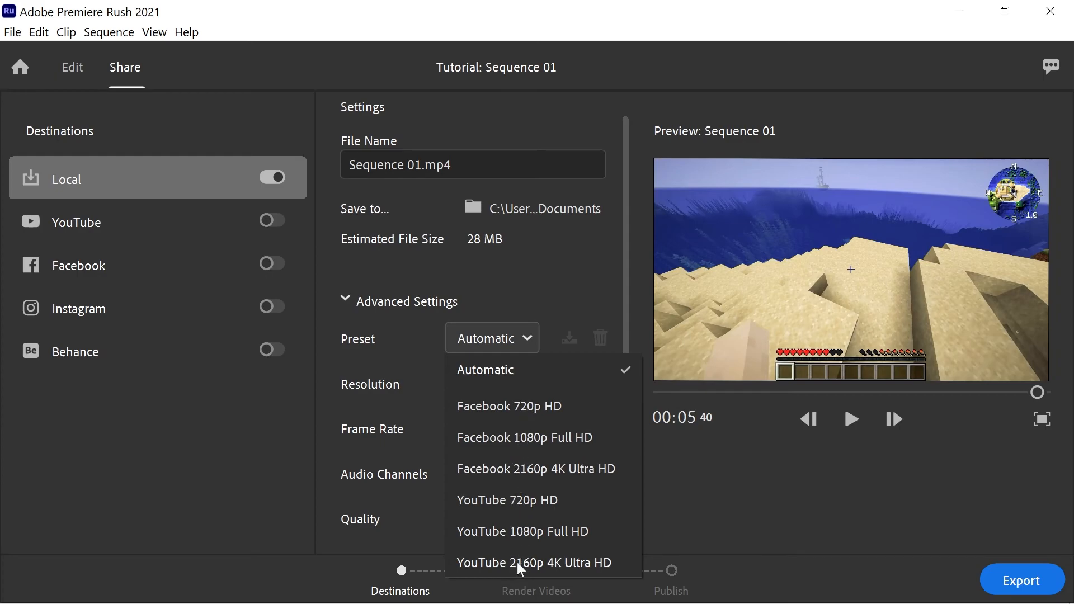
pyautogui.click(501, 341)
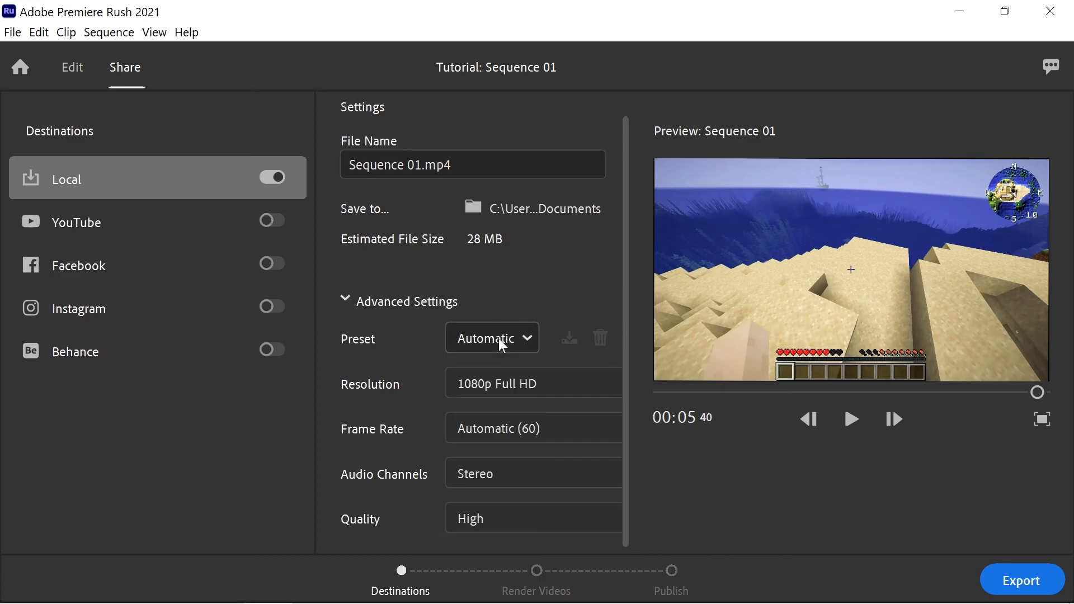
pyautogui.click(499, 338)
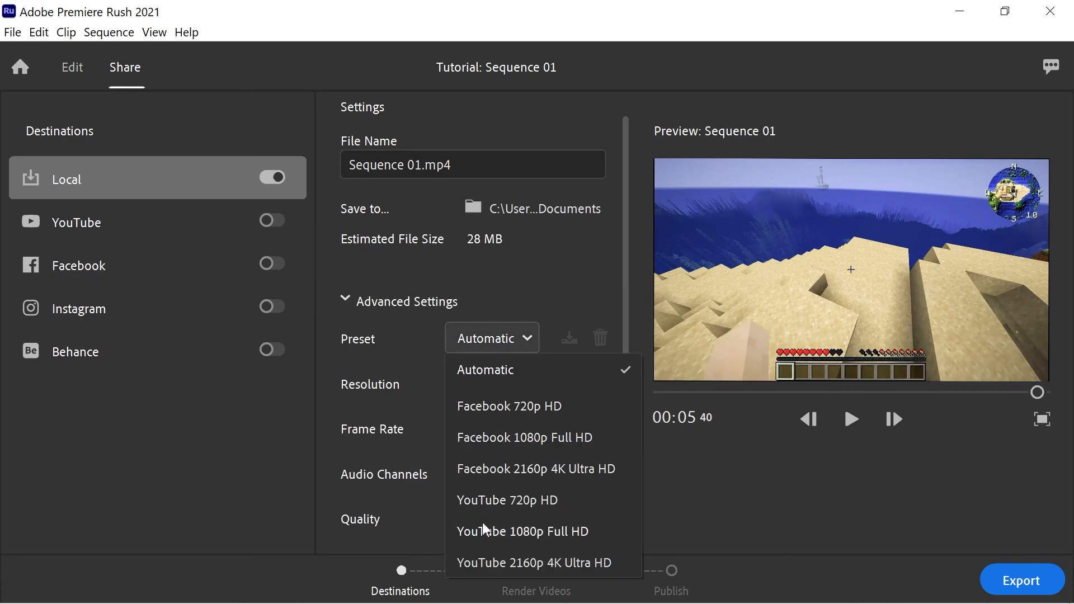
pyautogui.click(524, 532)
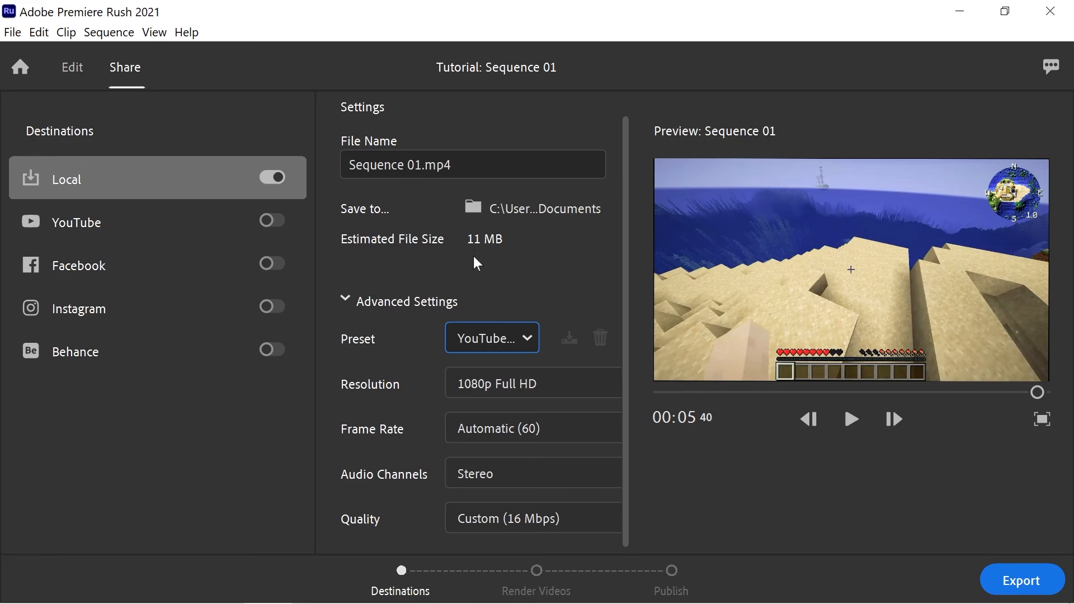
# Check the available quality and frame rate options in the local export settings, keeping the current choices.
pyautogui.click(509, 520)
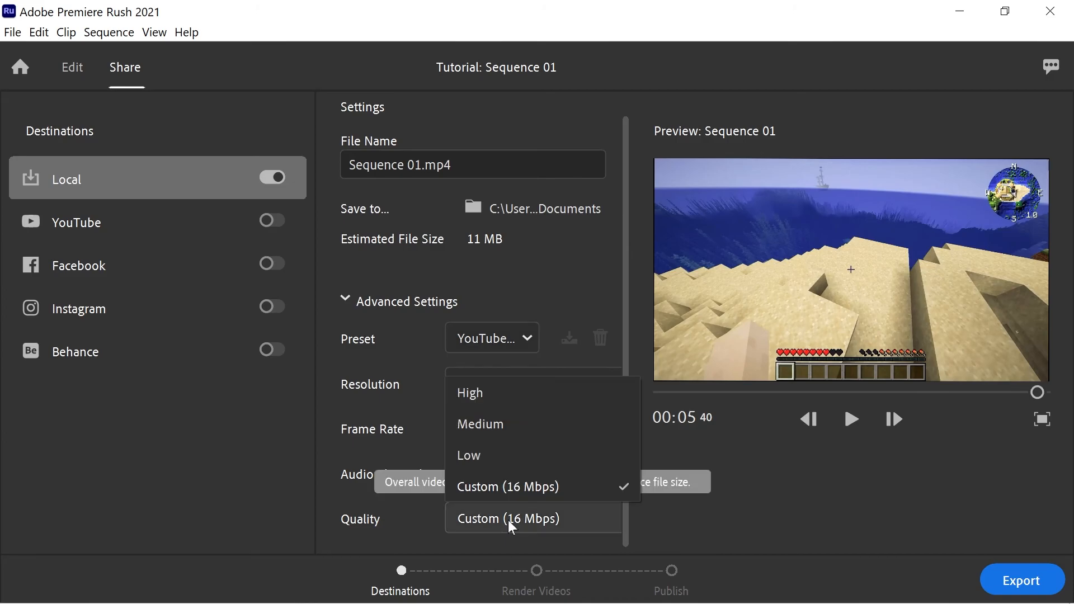
pyautogui.click(508, 520)
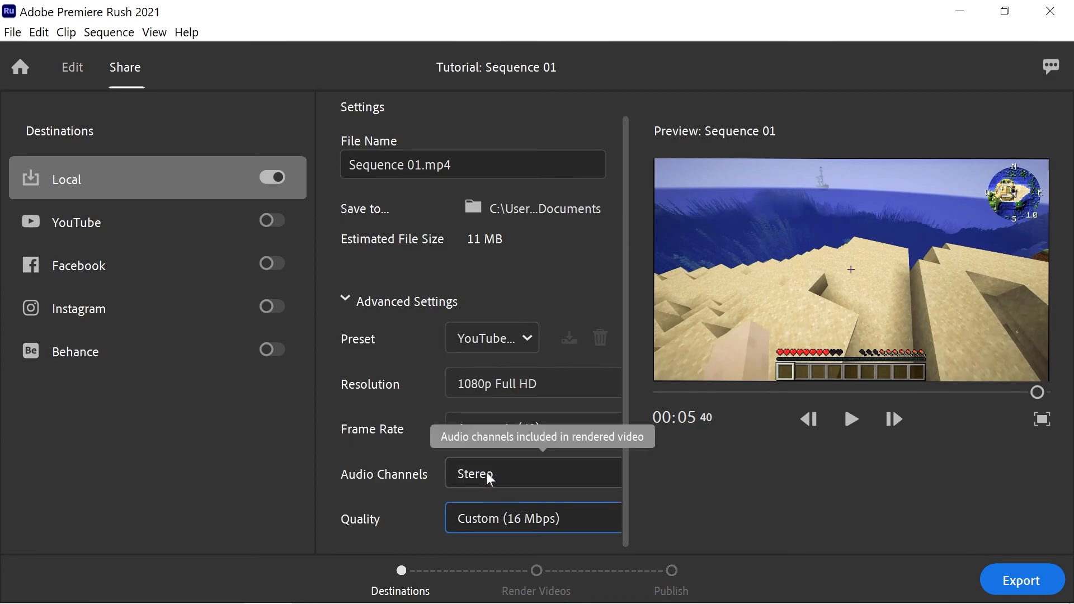
pyautogui.click(489, 434)
pyautogui.click(488, 431)
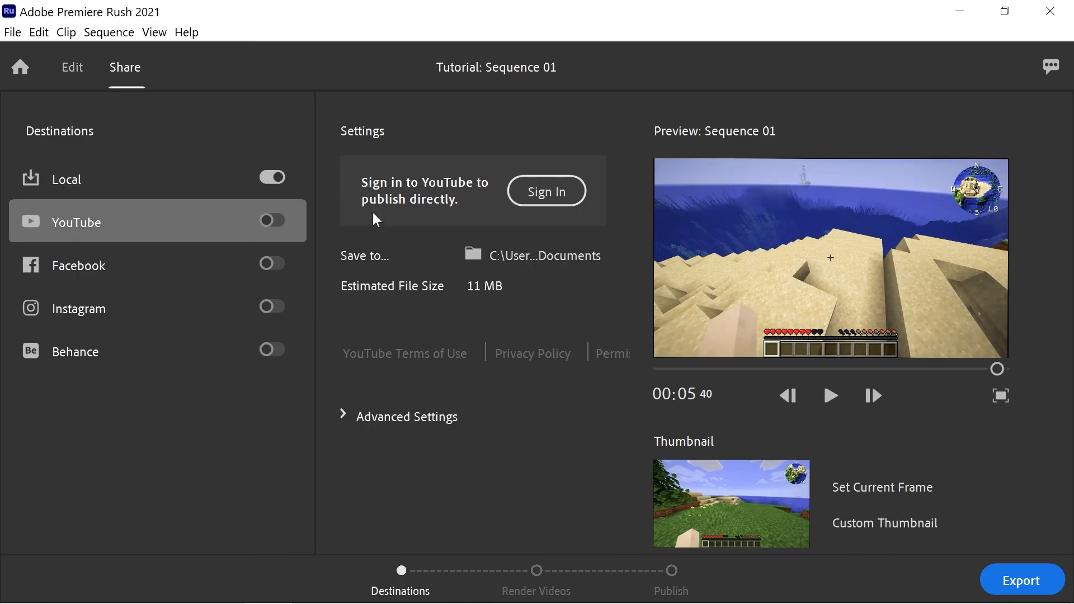
# Look over the publishing settings for the Facebook, Instagram and Behance destinations.
pyautogui.click(132, 267)
pyautogui.click(123, 315)
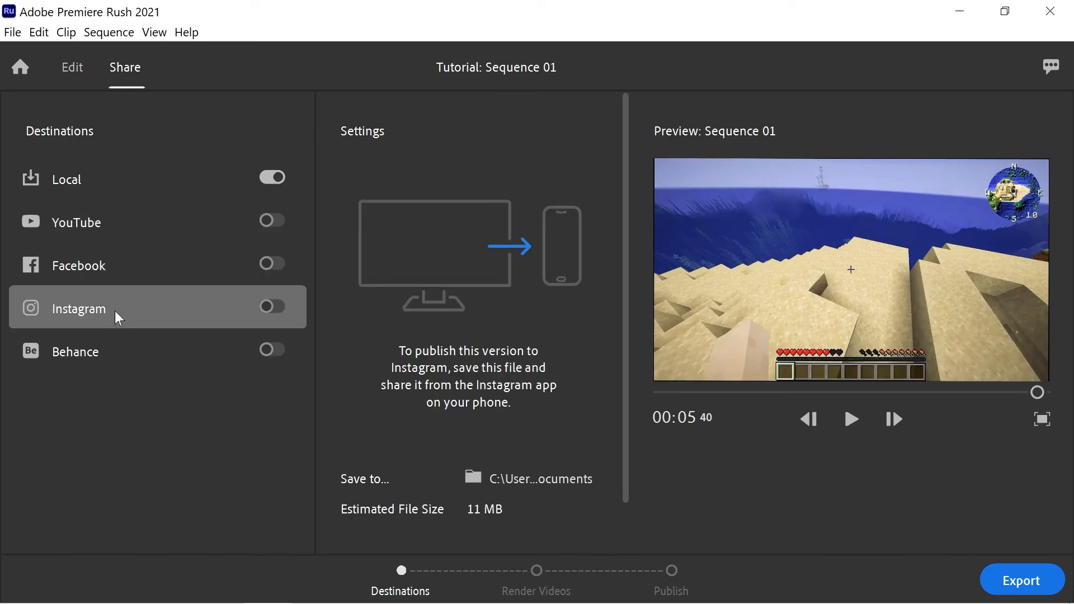
pyautogui.click(183, 357)
pyautogui.click(149, 316)
pyautogui.click(142, 266)
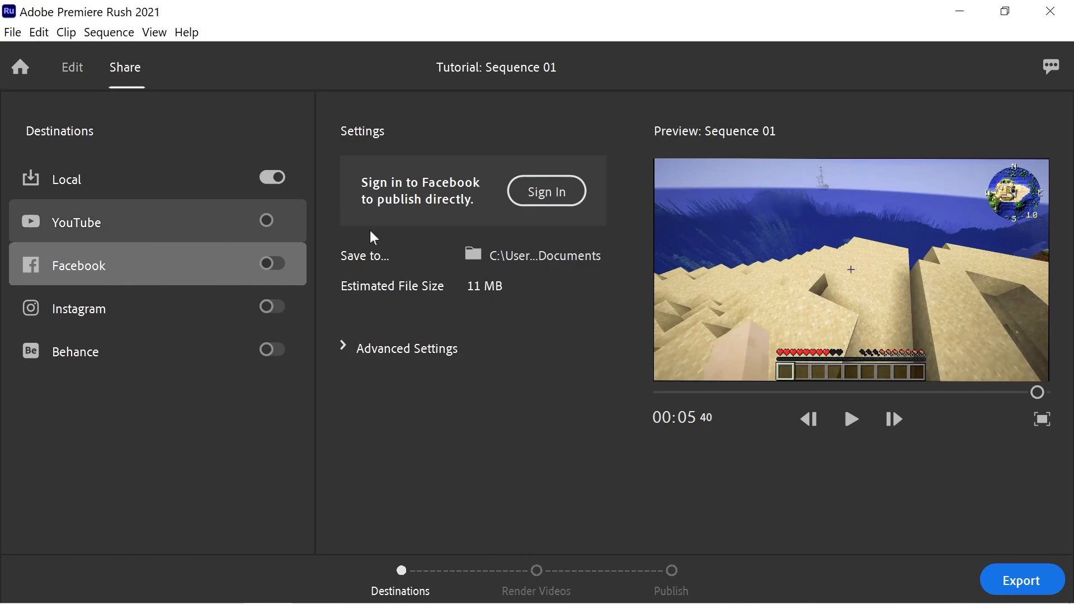
# Set the YouTube thumbnail to the Tutorial title frame at 00:00 50 and return to the local export settings.
pyautogui.click(43, 232)
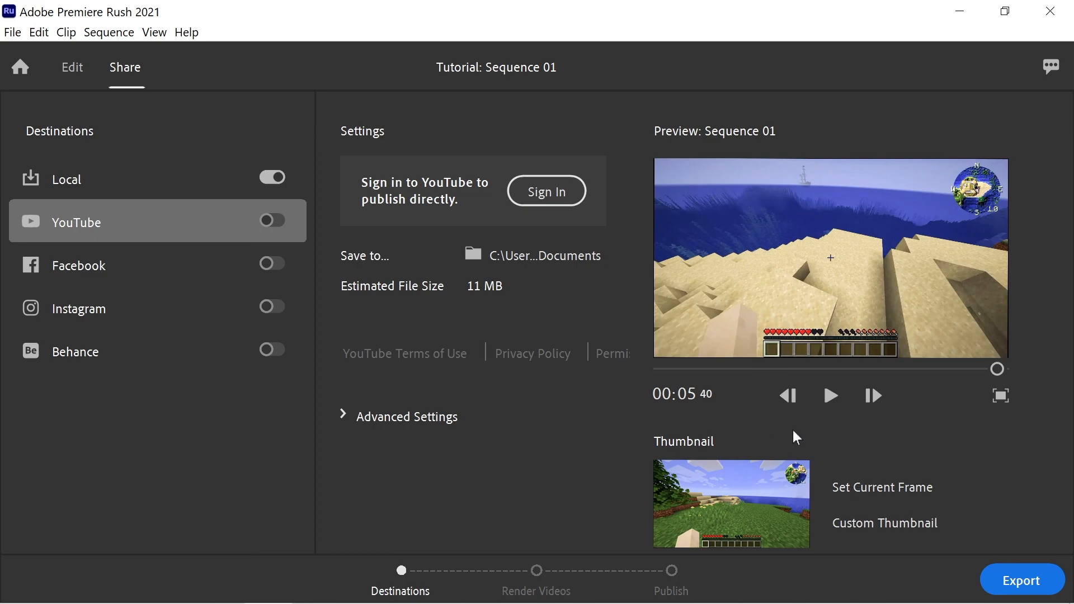
pyautogui.moveTo(727, 370); pyautogui.dragTo(703, 381)
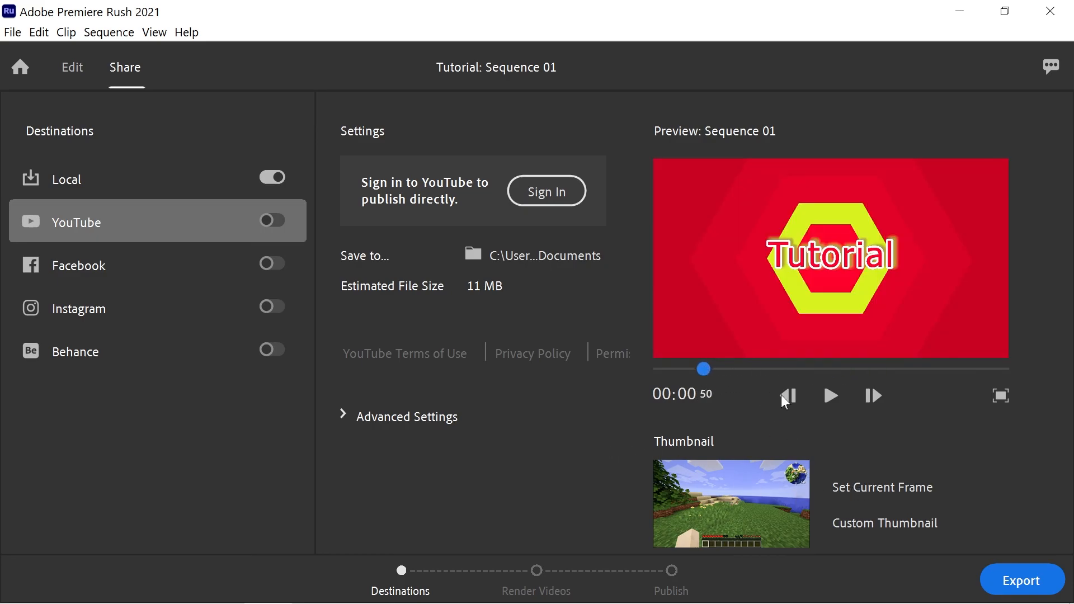
pyautogui.click(860, 489)
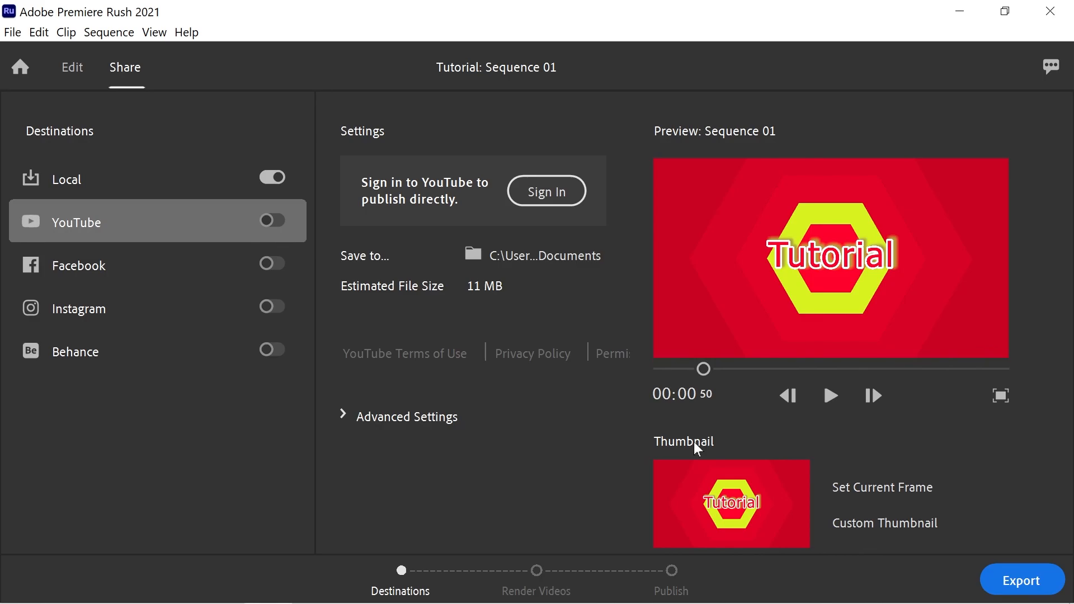
pyautogui.click(101, 179)
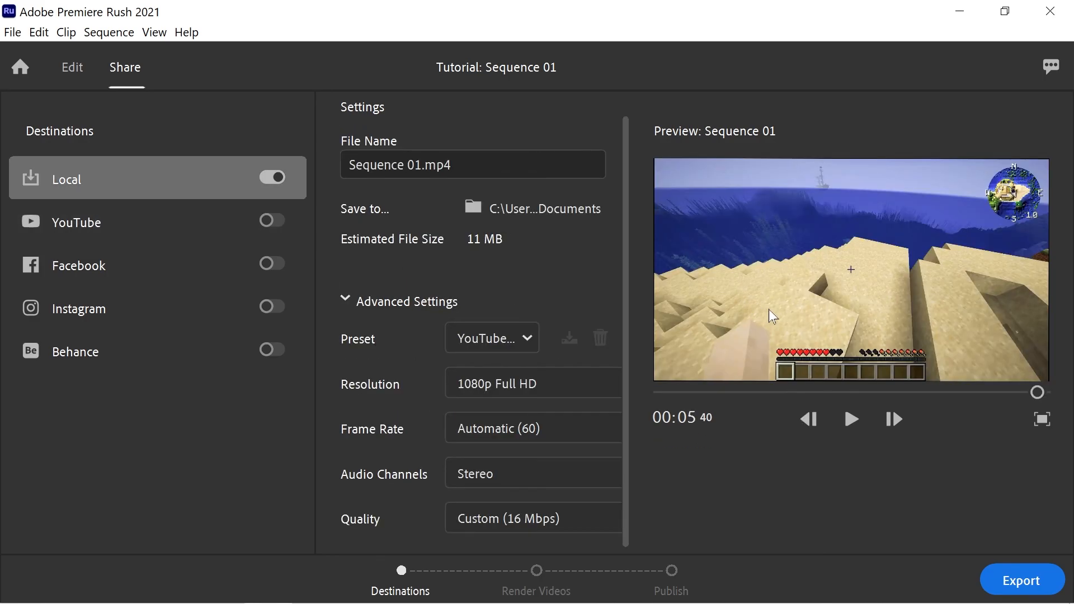